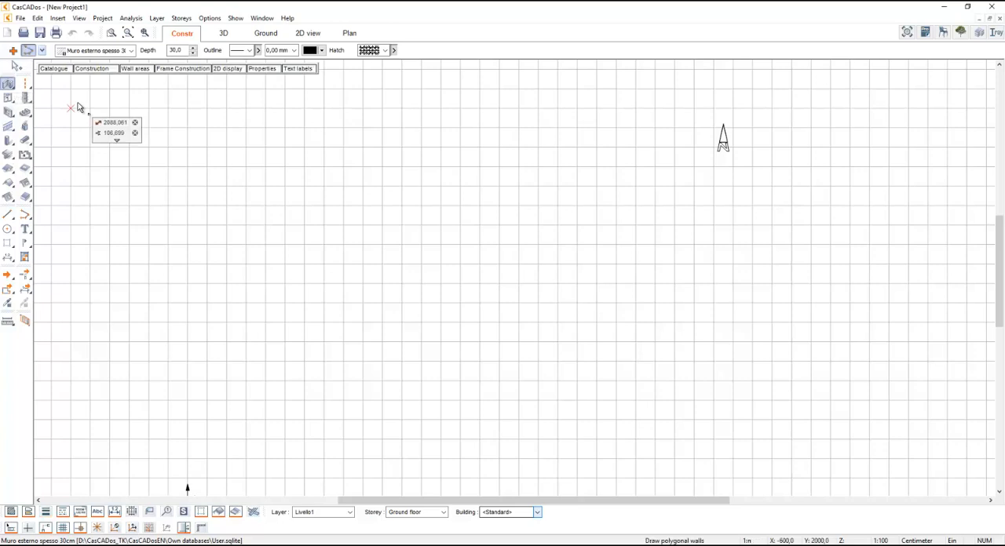
- Draw a closed rectangular room with 30 cm external walls, 1200 cm long by 600 cm wide along the inner edges
click(72, 107)
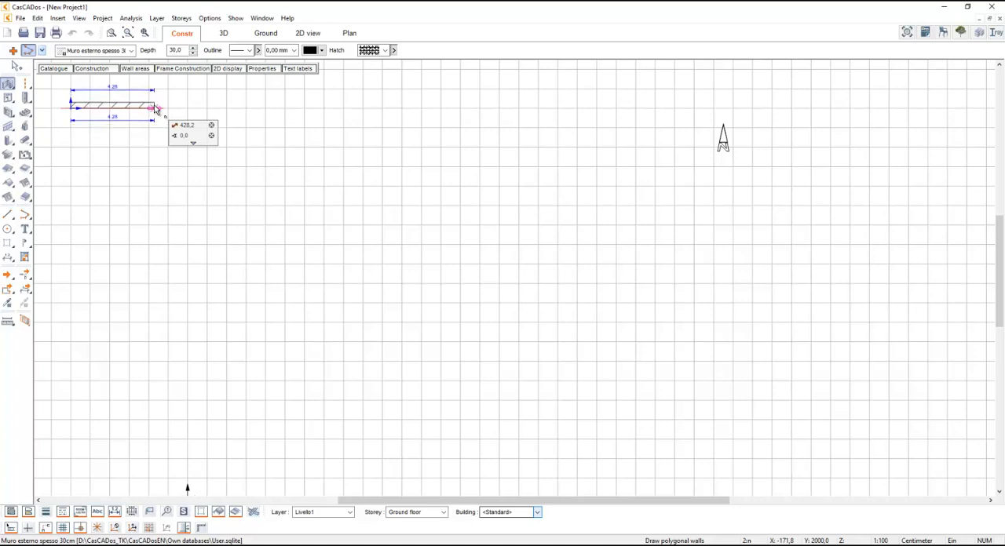
key(Tab)
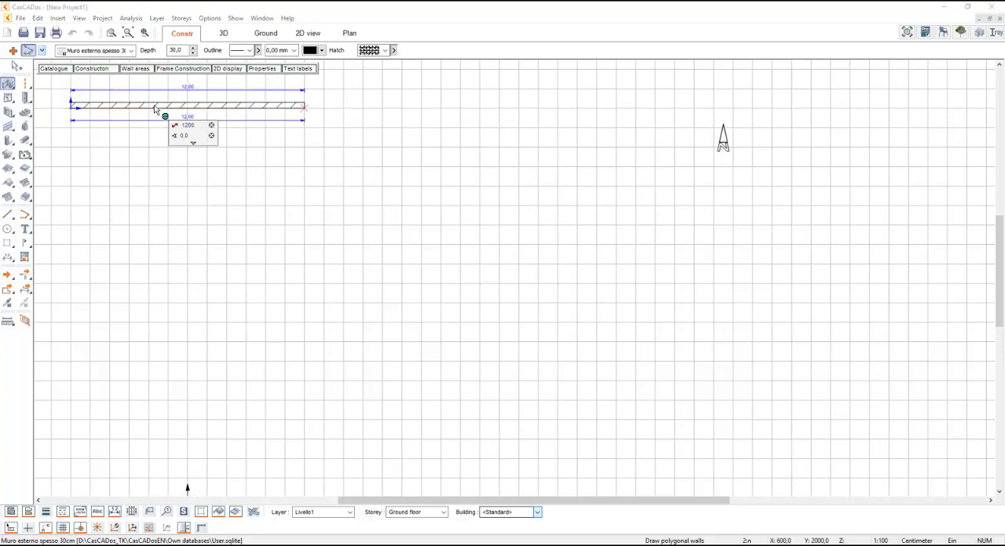
key(Return)
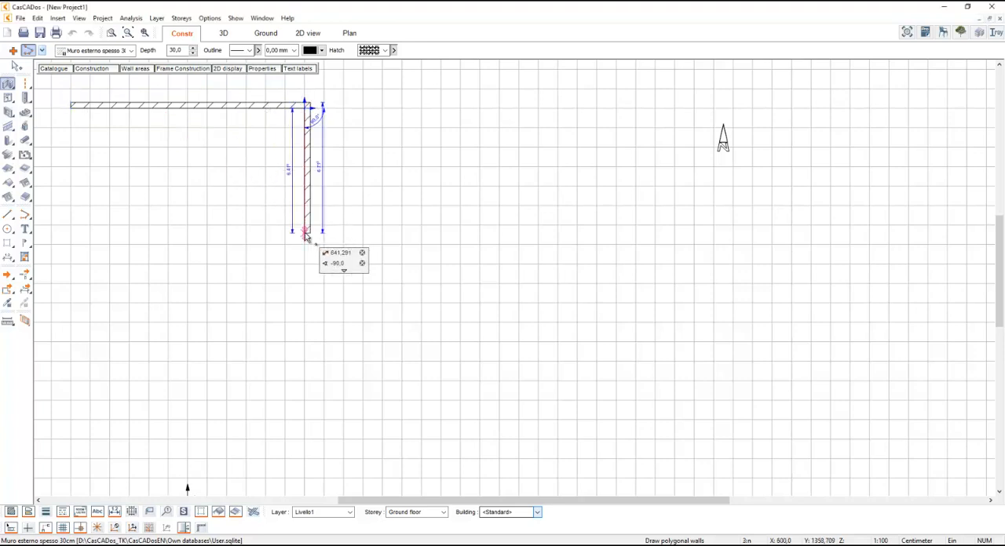
key(Tab)
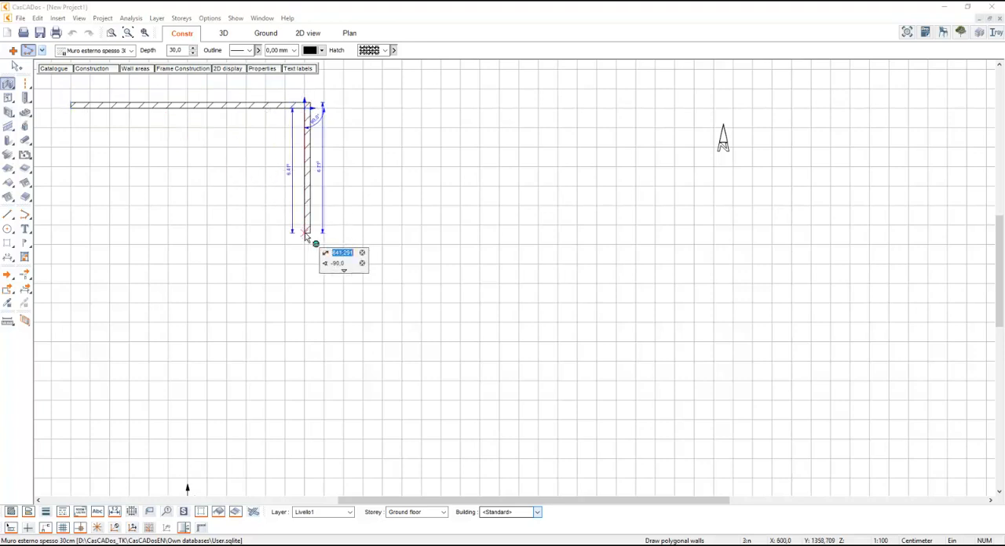
text(600)
key(Return)
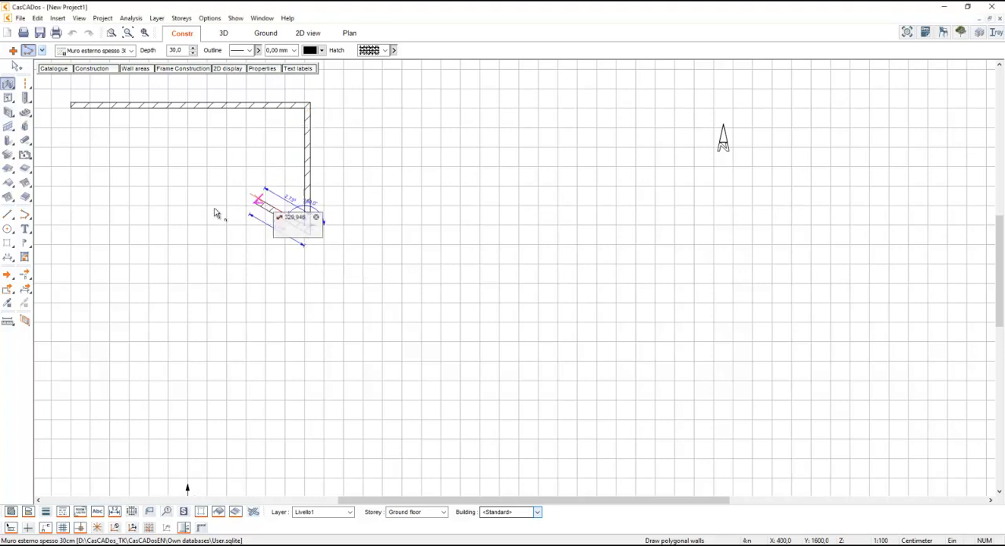
click(68, 227)
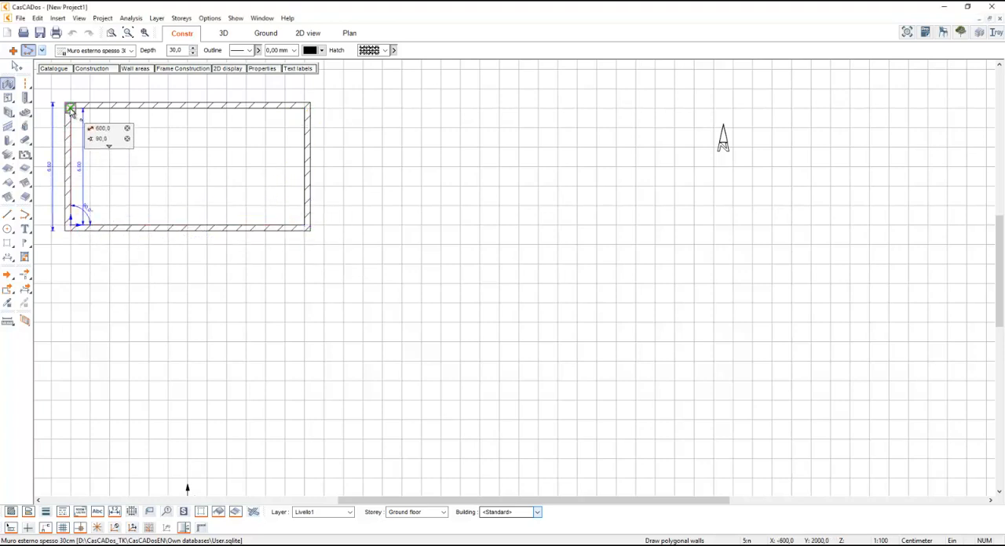
click(71, 107)
key(Escape)
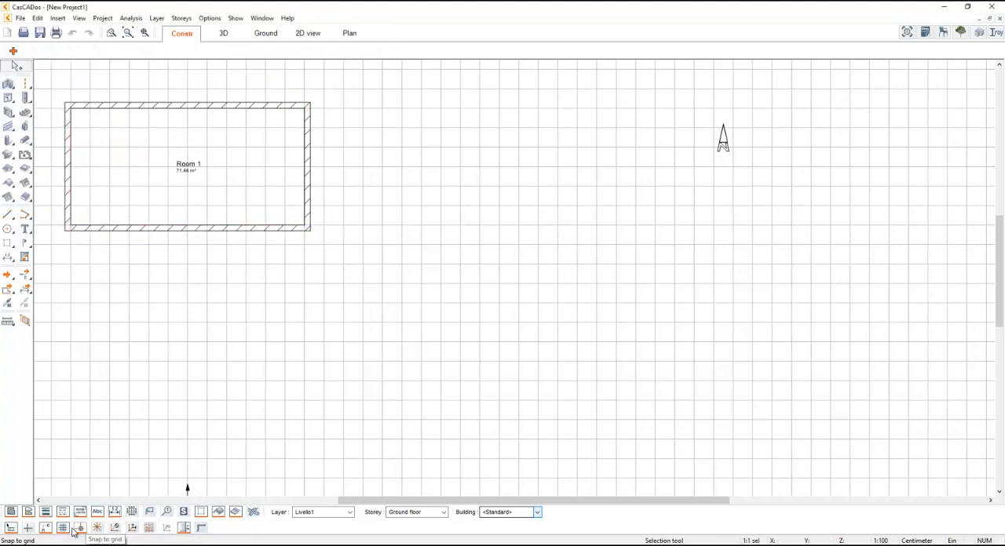
- Hide the grid and place three 176 x 151 cm windows with 90 cm sills, two in the lower long wall and one in the upper
click(63, 528)
click(127, 33)
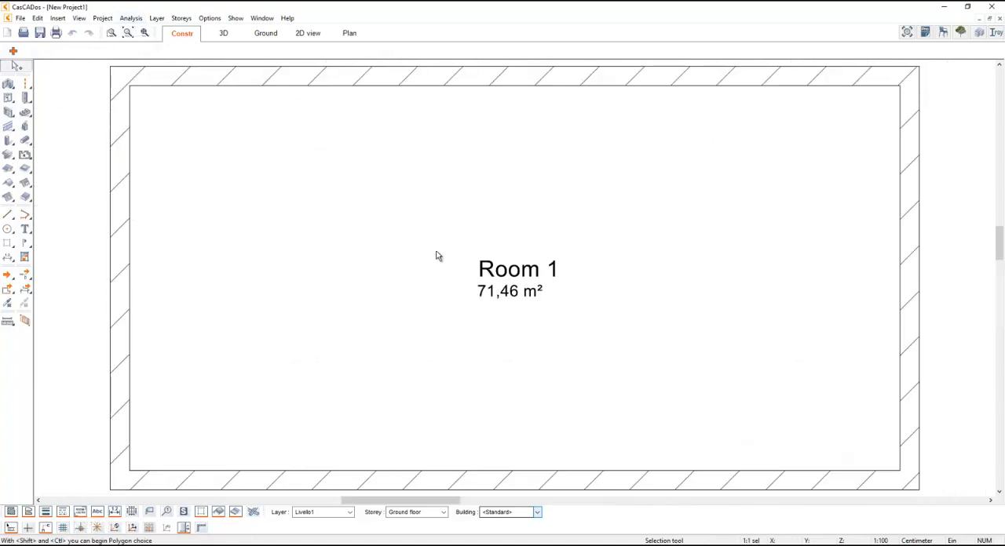
scroll(437, 257, down, 3)
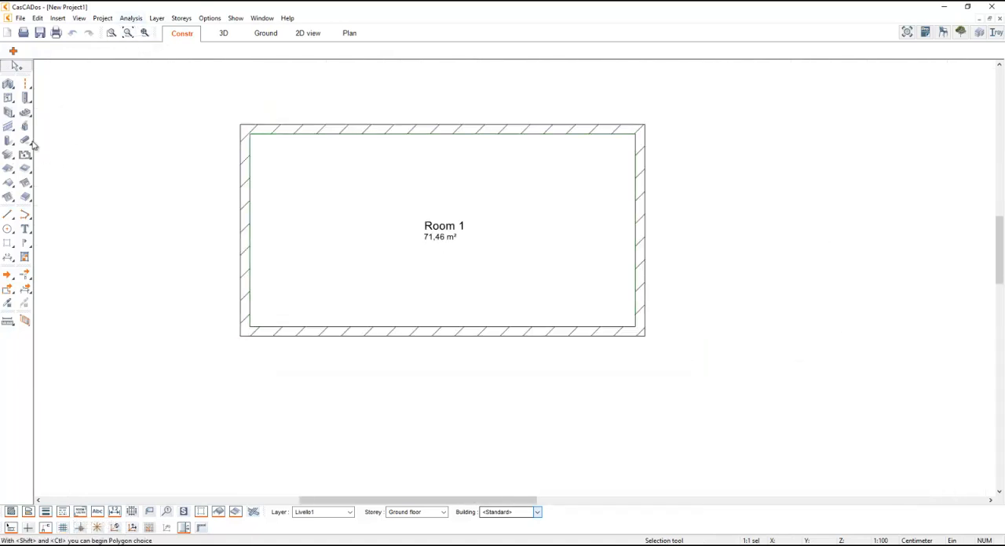
click(8, 97)
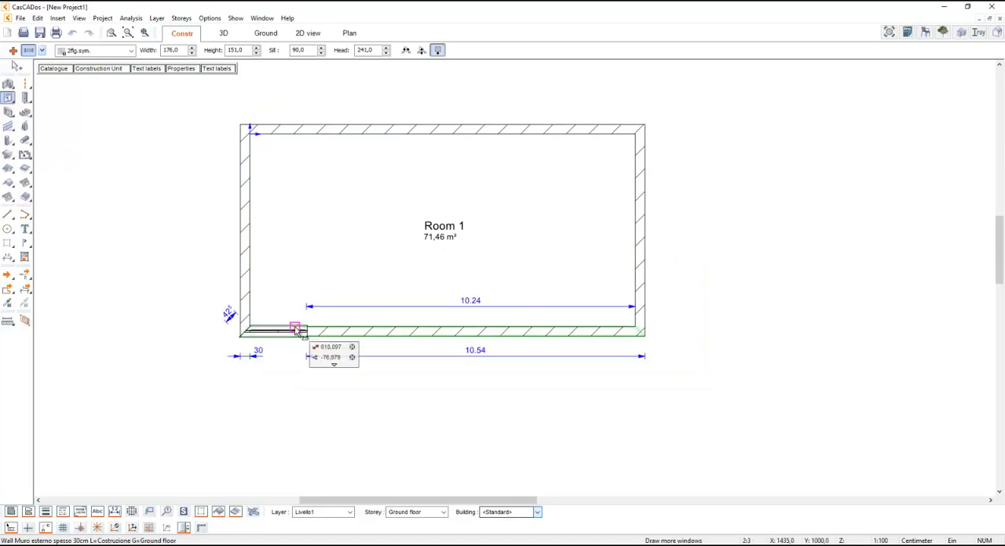
click(361, 306)
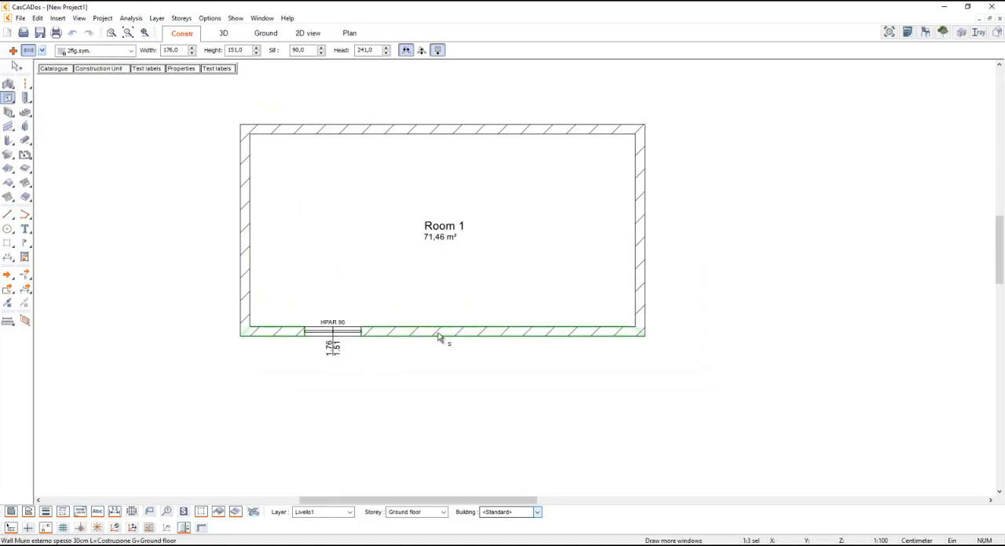
click(495, 306)
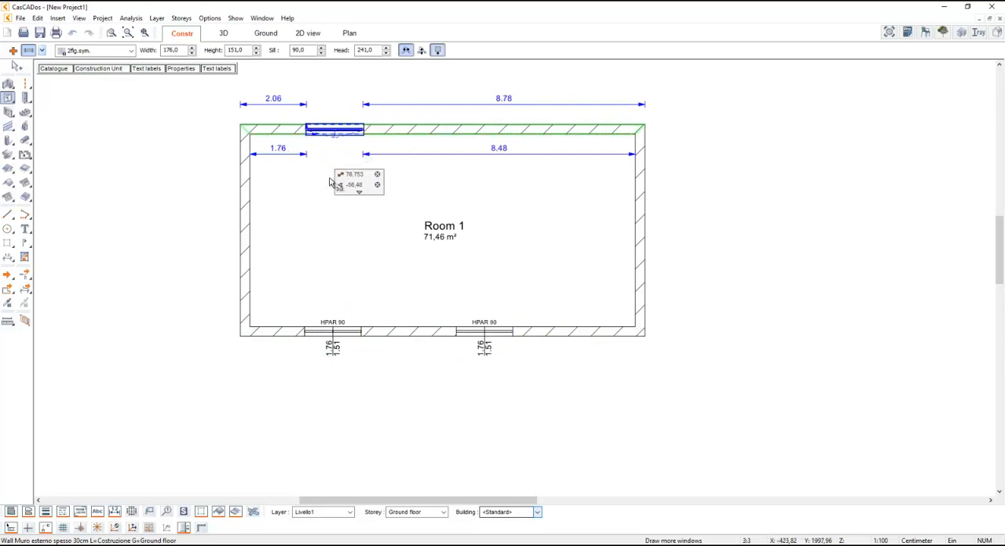
click(310, 134)
key(Escape)
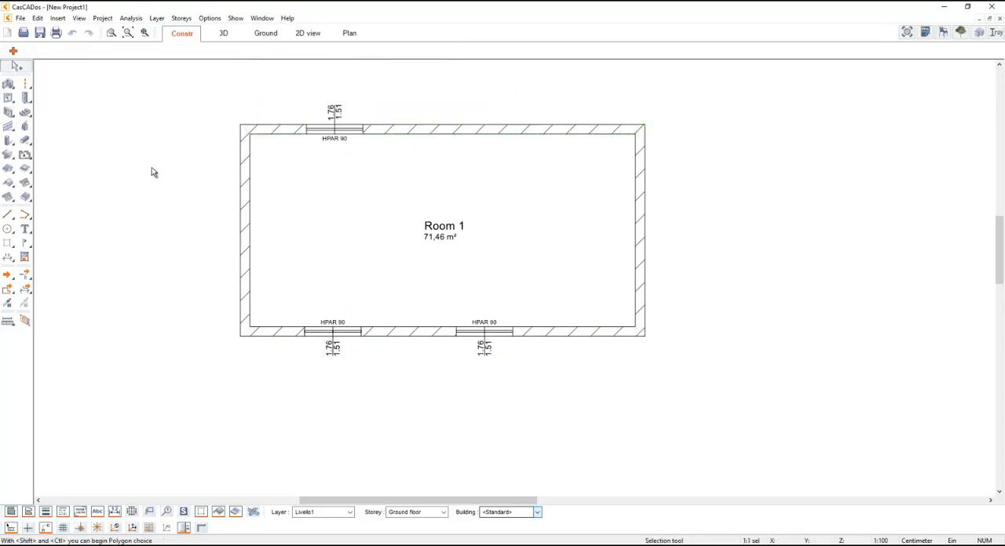
- Divide the workspace vertically into two windows showing the floor plan and the 3D model
click(264, 18)
mouse_move(330, 91)
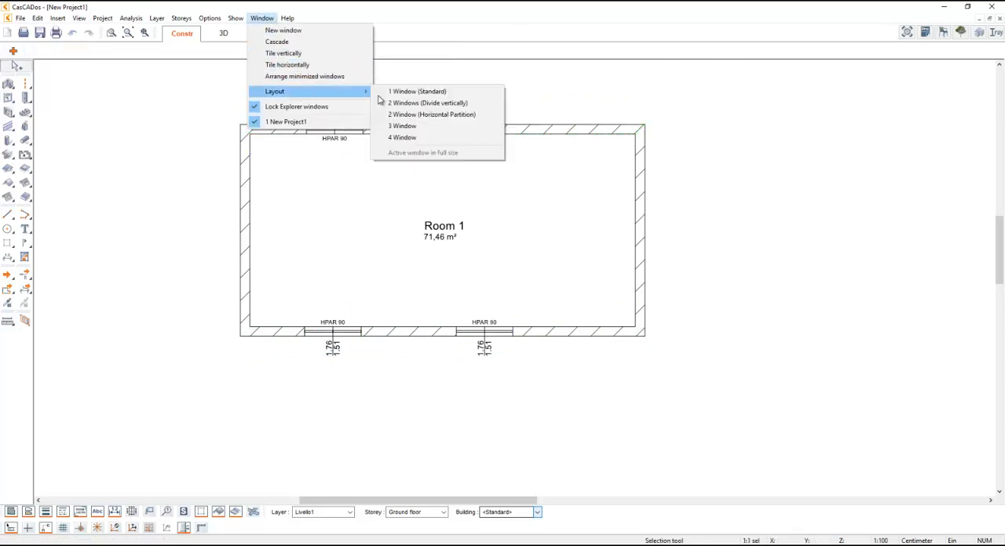
click(477, 105)
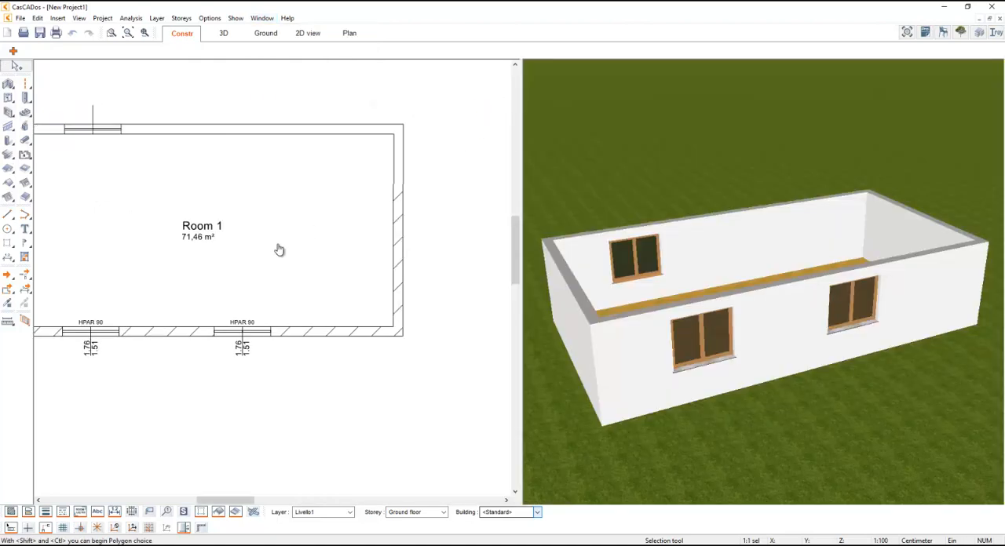
- Create a hipped roof over the whole house by outlining the outer wall corners with the polygonal roof tool
click(9, 185)
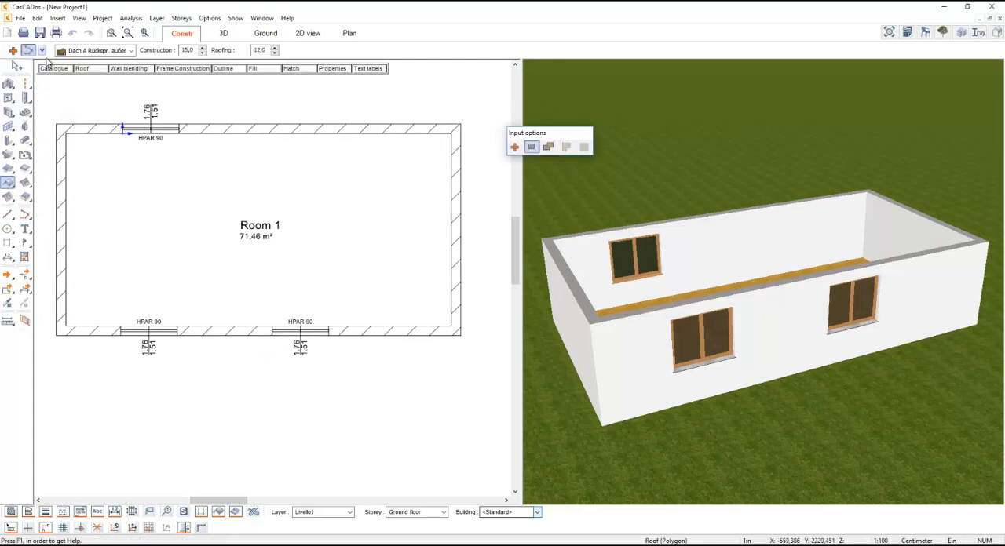
click(61, 128)
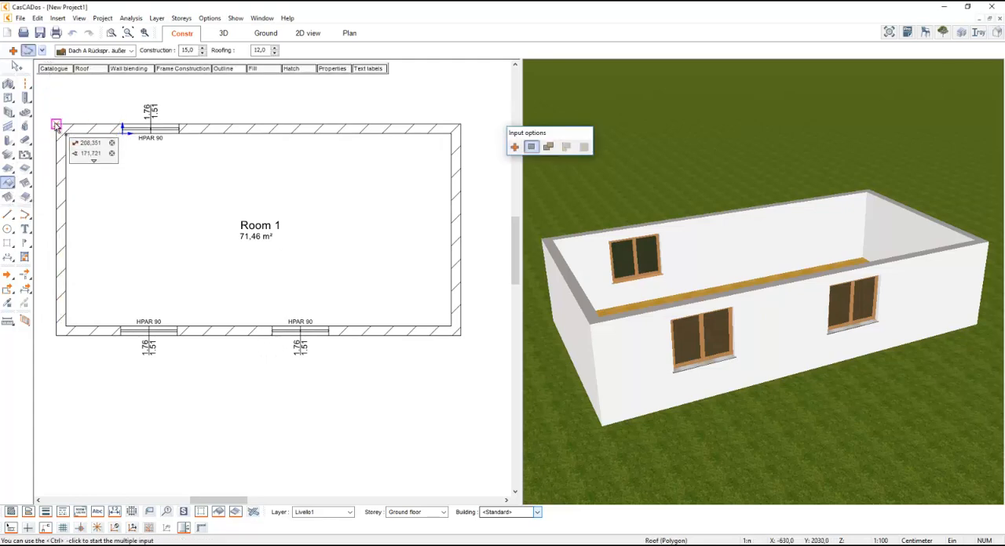
click(59, 333)
click(460, 339)
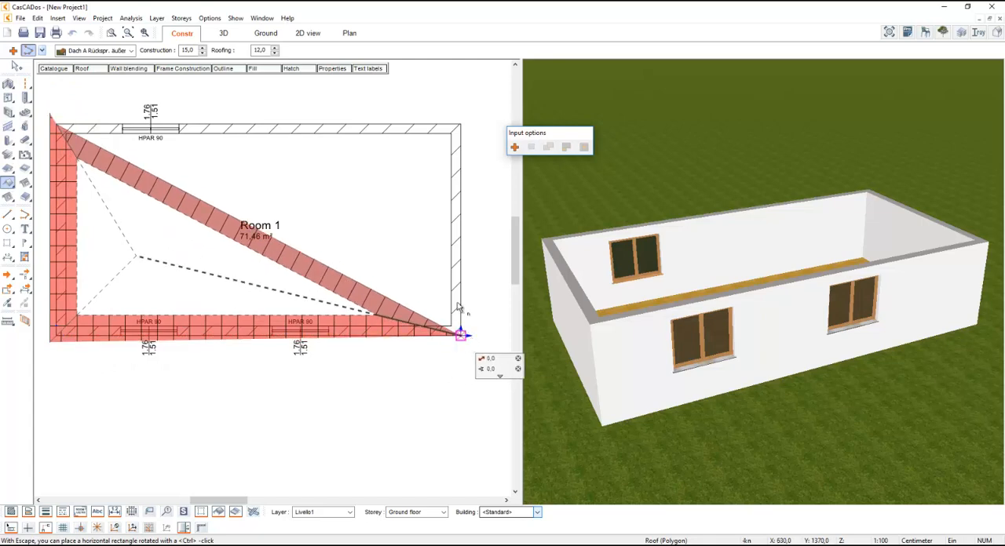
click(462, 126)
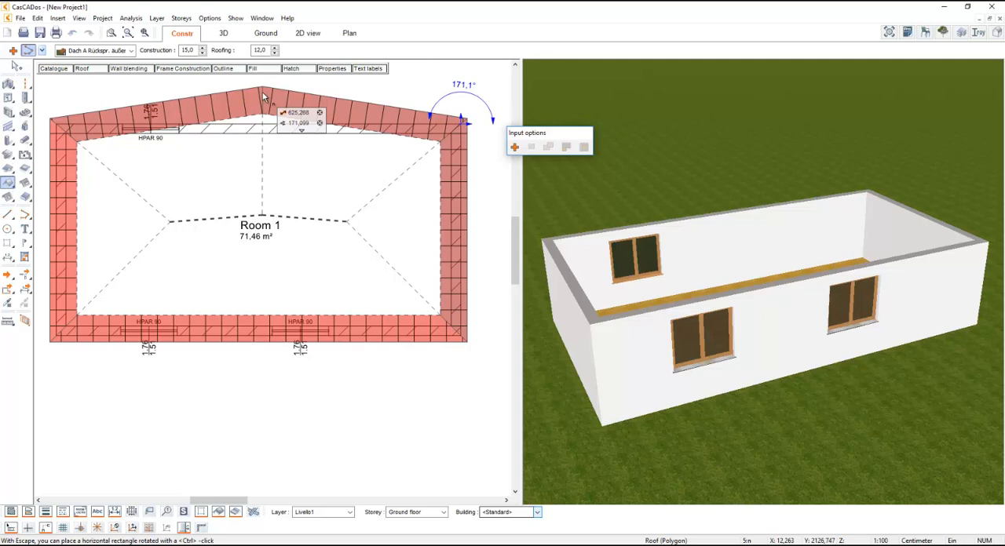
double_click(262, 92)
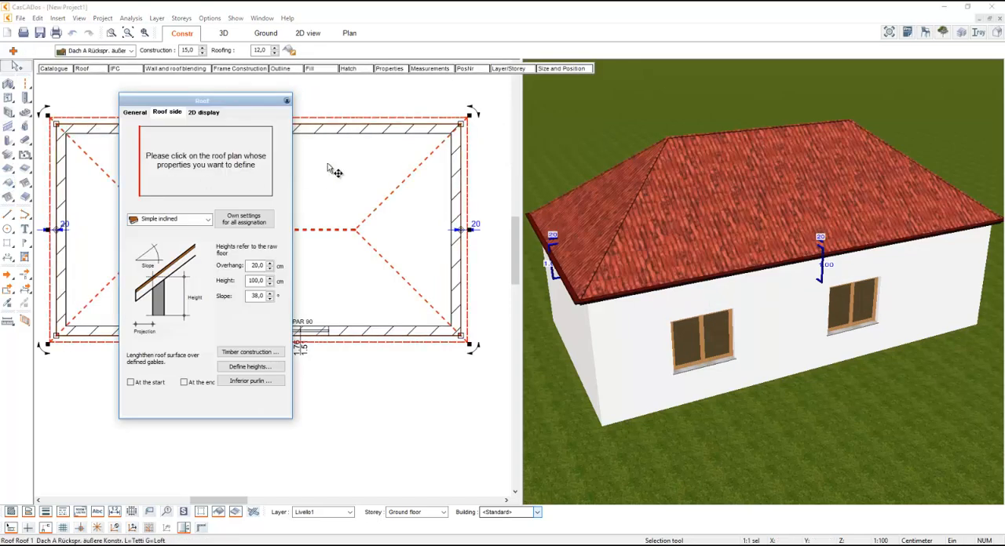
- Try the Gable type on the roof's left side and set that side back to Simple inclined
click(174, 219)
click(174, 219)
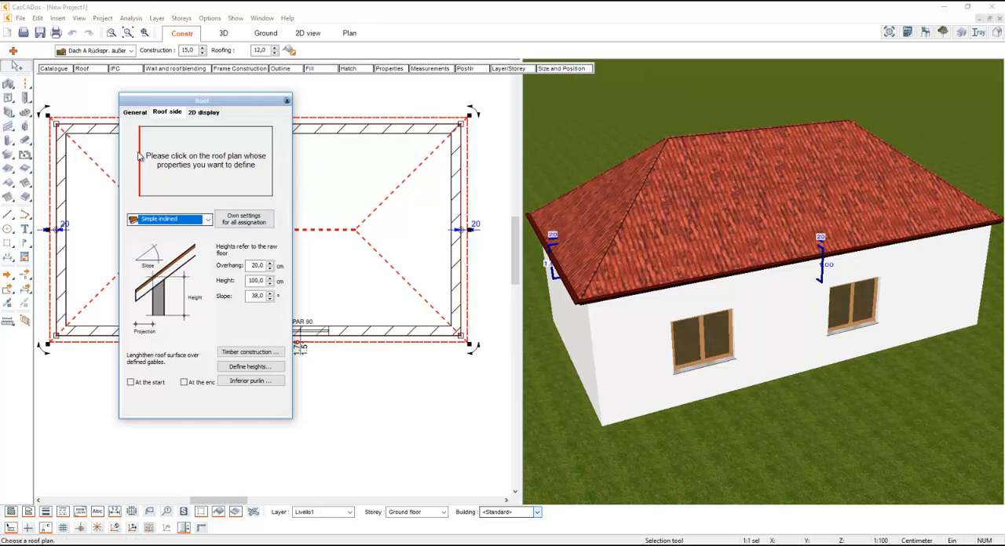
click(142, 220)
click(153, 247)
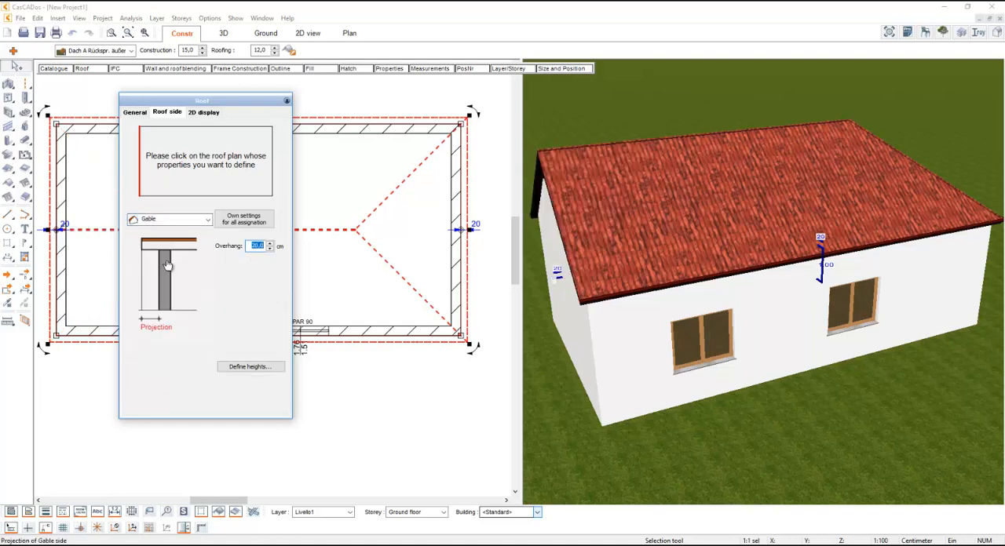
click(156, 221)
click(185, 231)
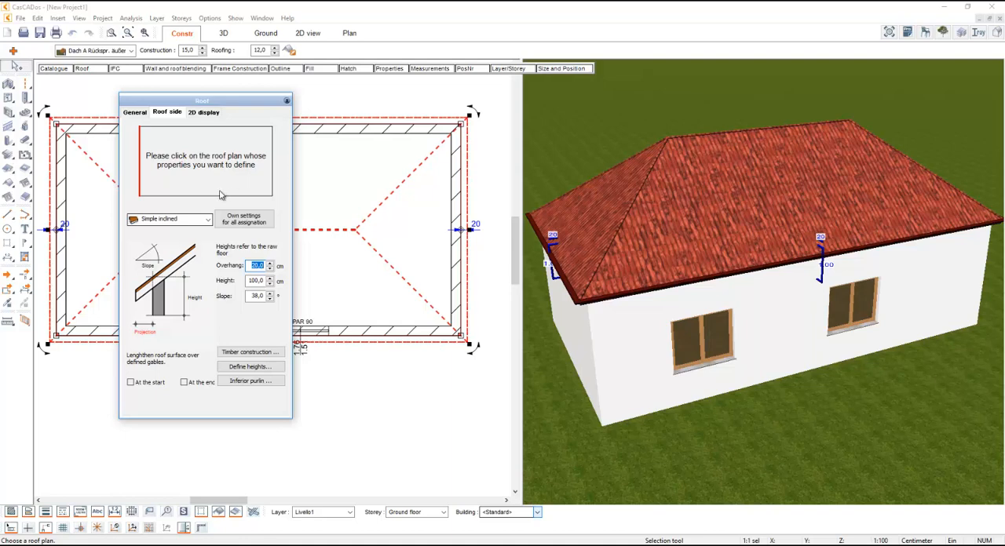
- Set the lower roof side's slope to 30° and the upper roof side's overhang to 30 cm, and finish the roof settings
click(258, 296)
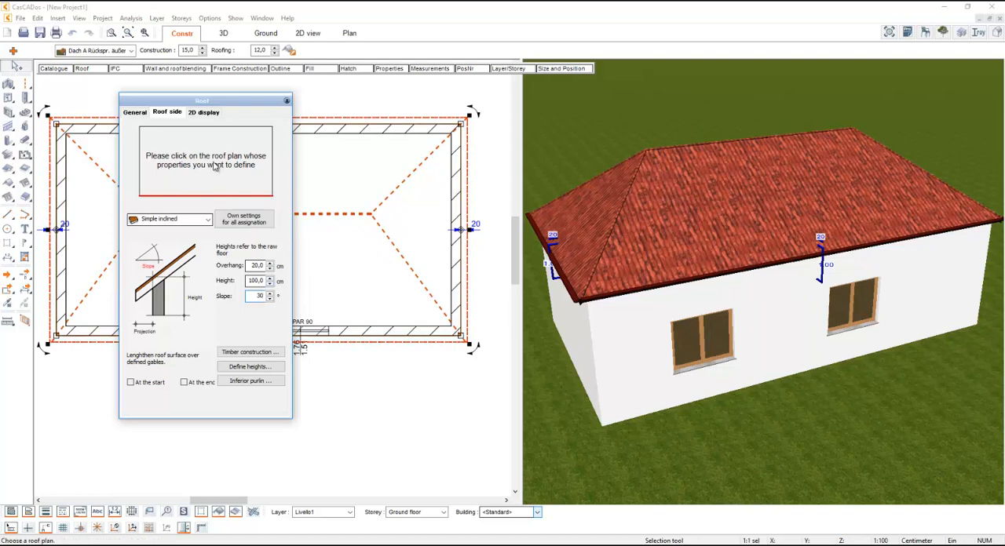
click(204, 130)
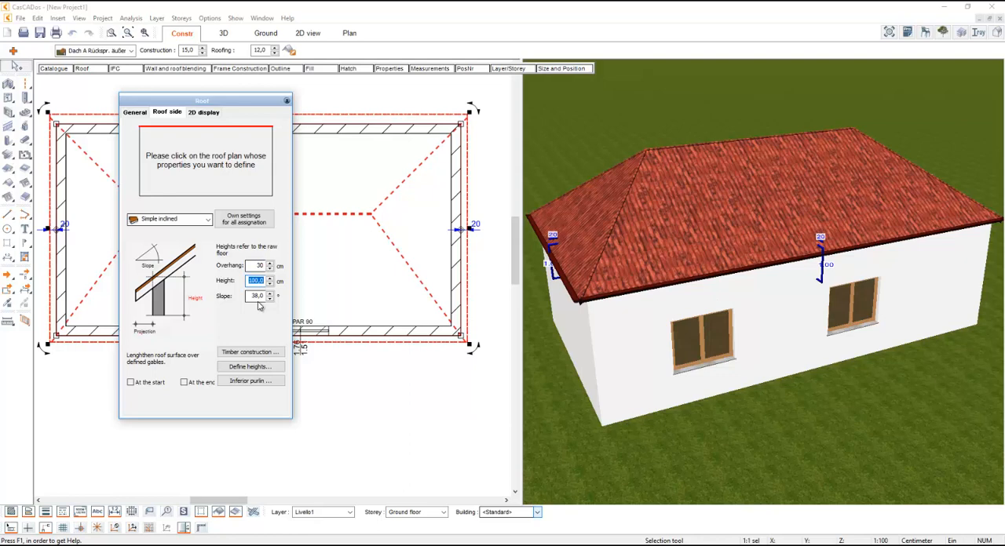
click(331, 96)
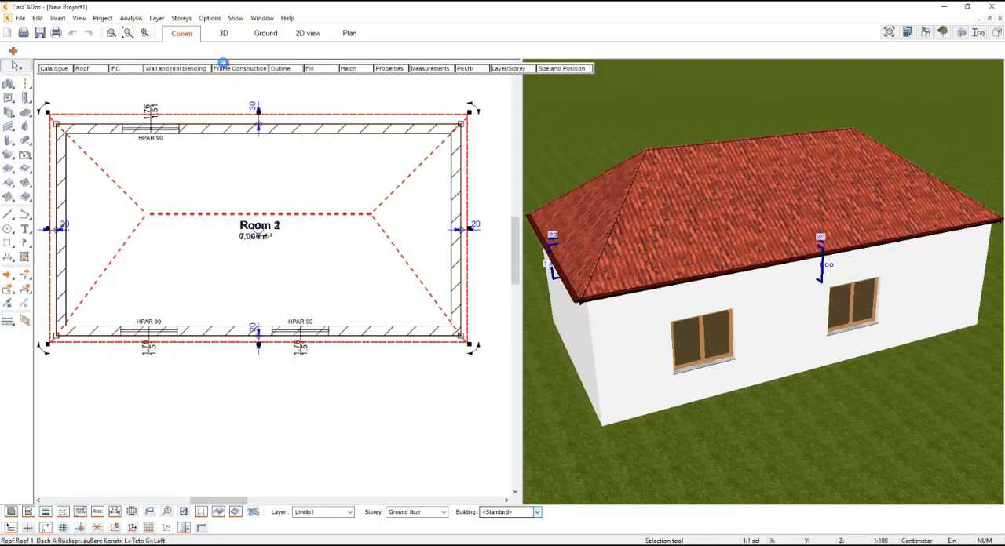
- Restore the standard single-window layout and show the house in 3D mode from a low angle near ground level
click(262, 18)
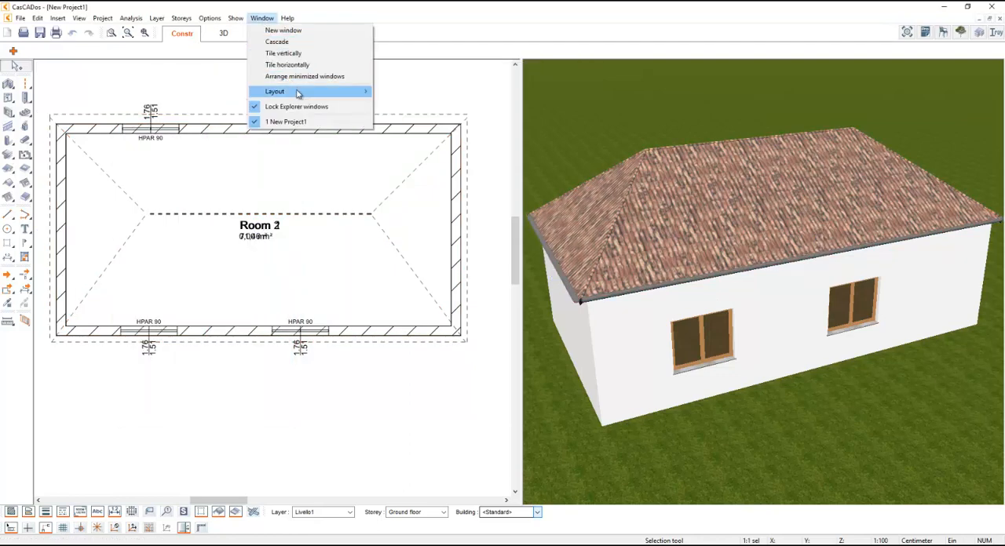
mouse_move(330, 89)
click(420, 91)
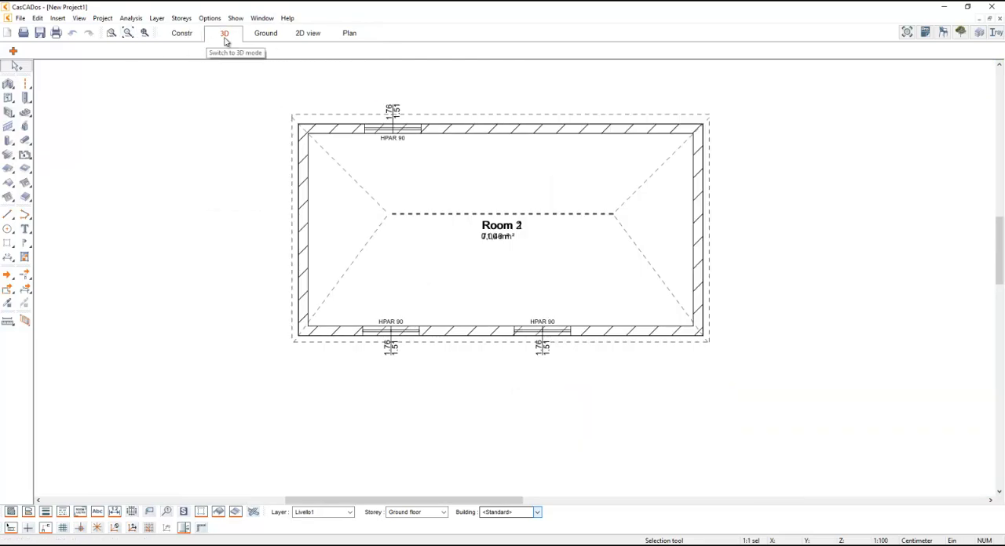
click(224, 33)
drag(530, 238, 534, 241)
scroll(593, 399, up, 3)
drag(588, 398, 595, 391)
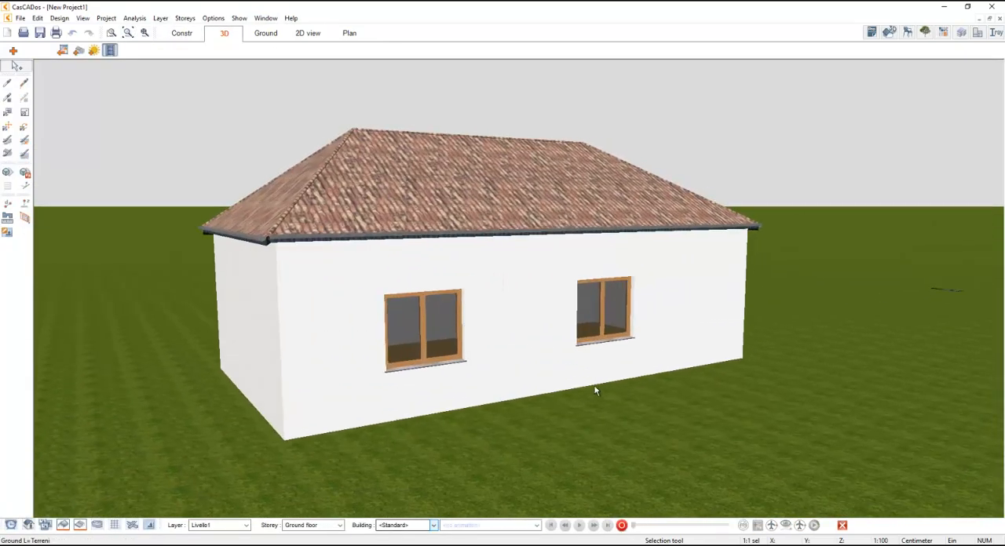
- Place a Families figure of a woman with a stroller from the Persons pictures on the lawn beside the house's front corner
click(908, 32)
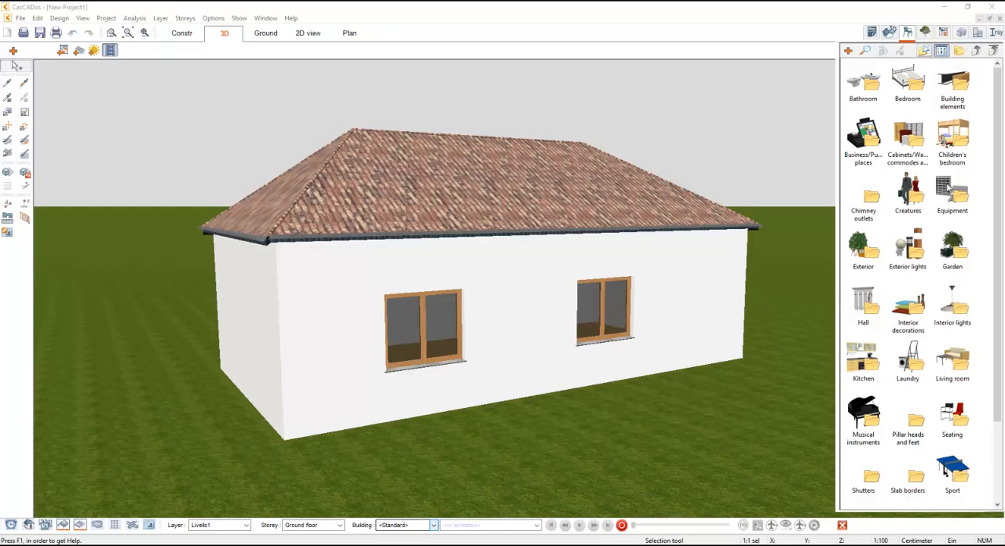
click(925, 33)
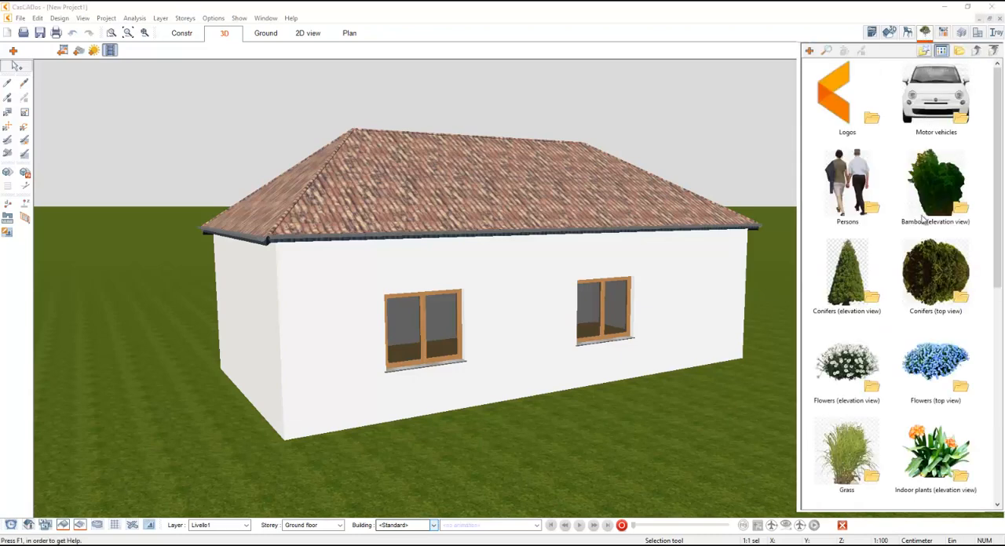
double_click(861, 203)
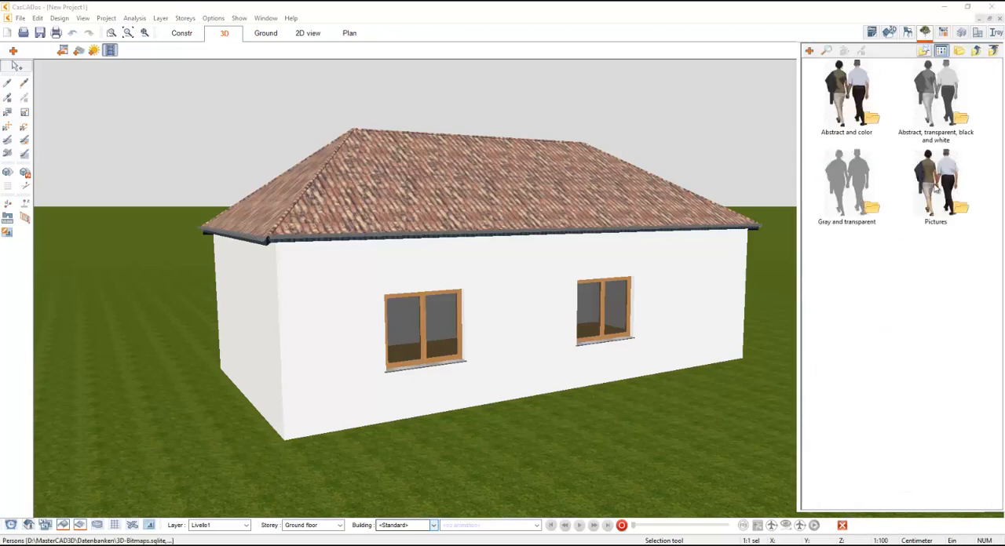
double_click(936, 188)
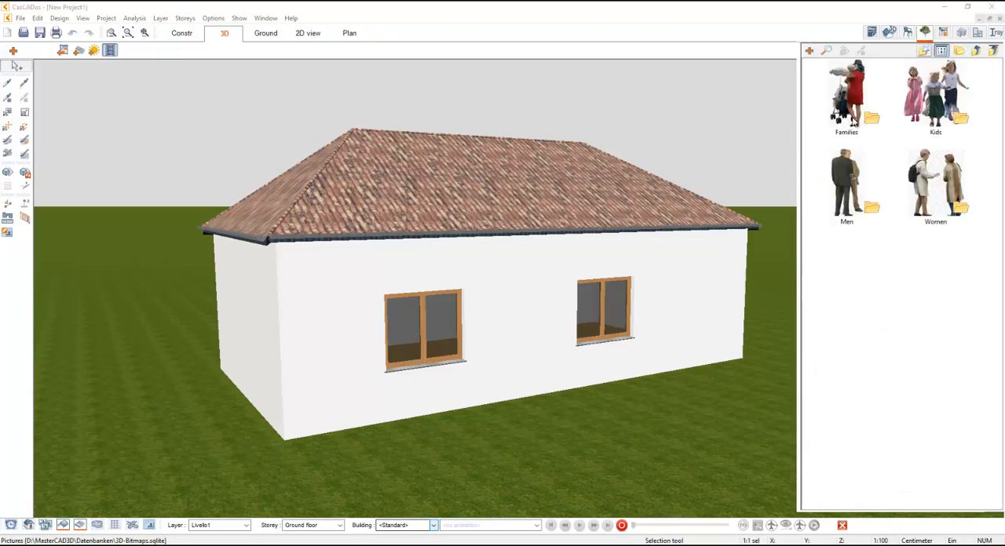
double_click(853, 119)
drag(853, 179, 243, 420)
- Place the Little boy 04 figure from the Kids pictures on the lawn in front of the house's windowed facade
click(976, 52)
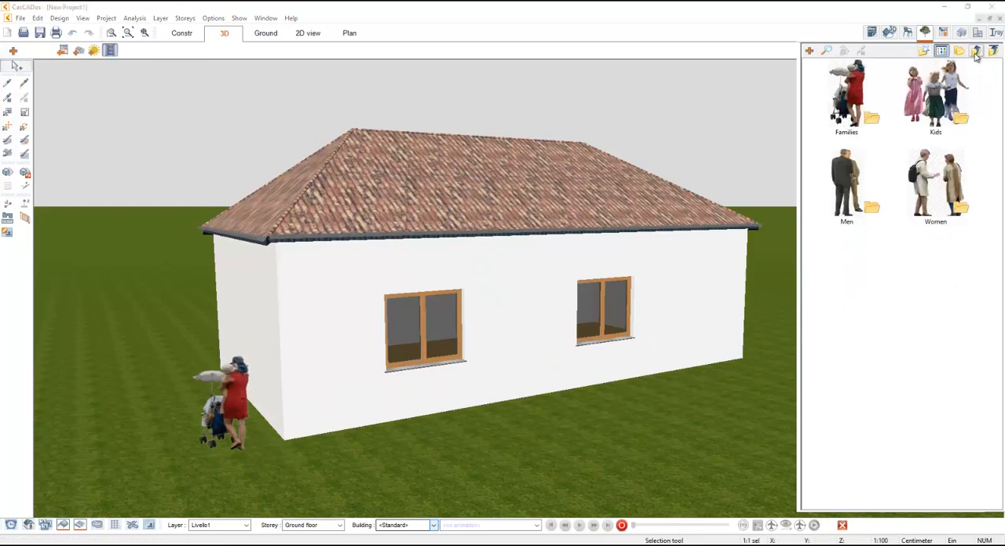
double_click(934, 93)
click(934, 95)
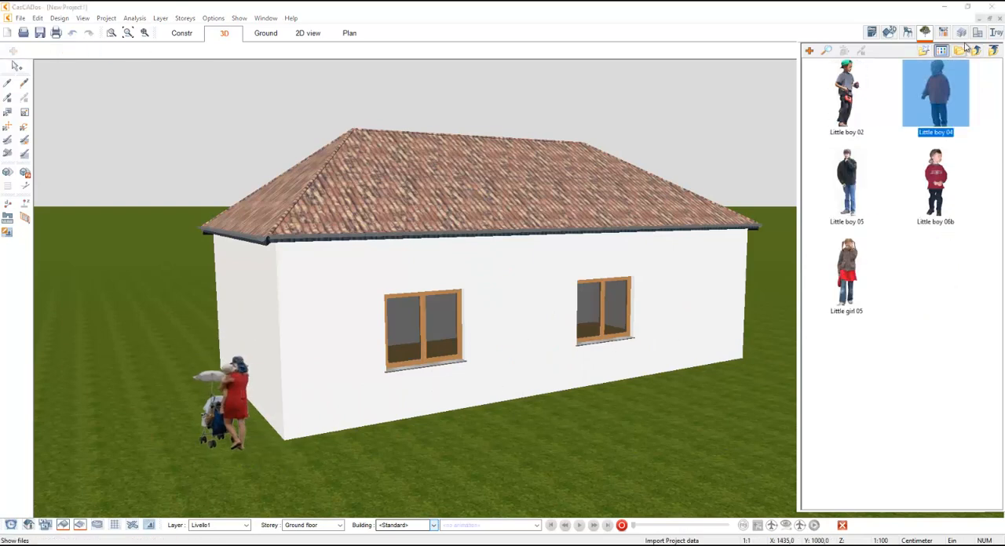
click(925, 33)
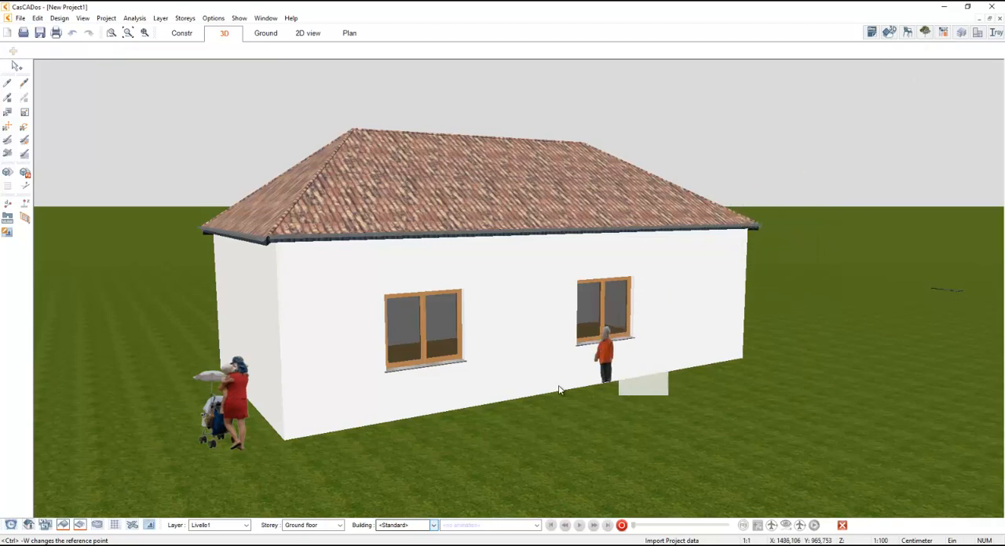
click(551, 431)
key(Escape)
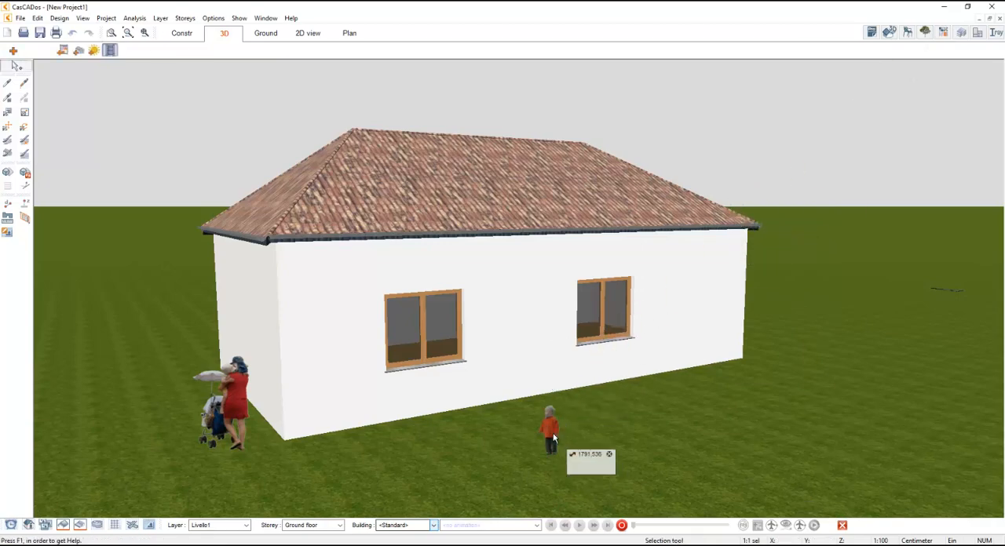
- Move the woman with the stroller from the house corner to the lawn in front of the nearer window
scroll(553, 436, up, 5)
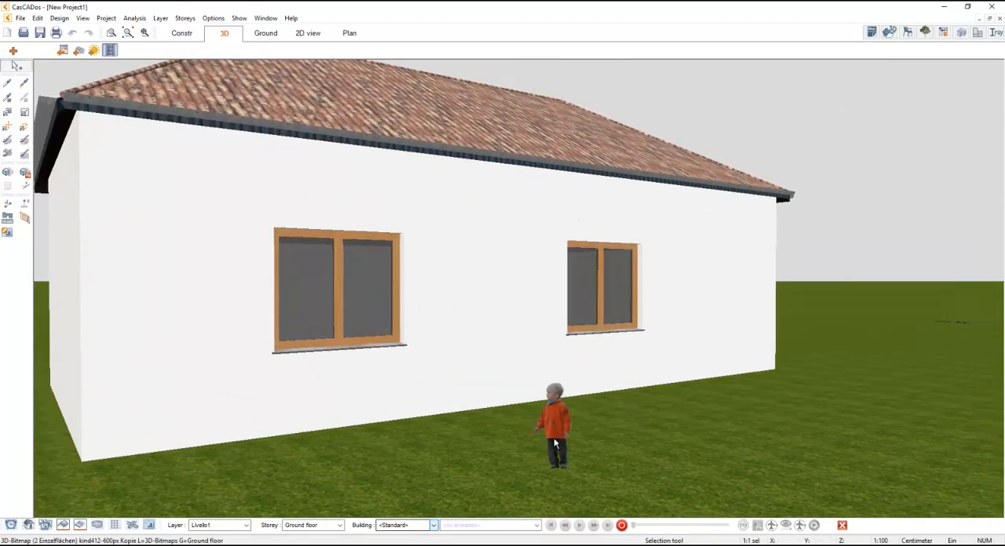
scroll(554, 438, down, 2)
drag(80, 415, 370, 454)
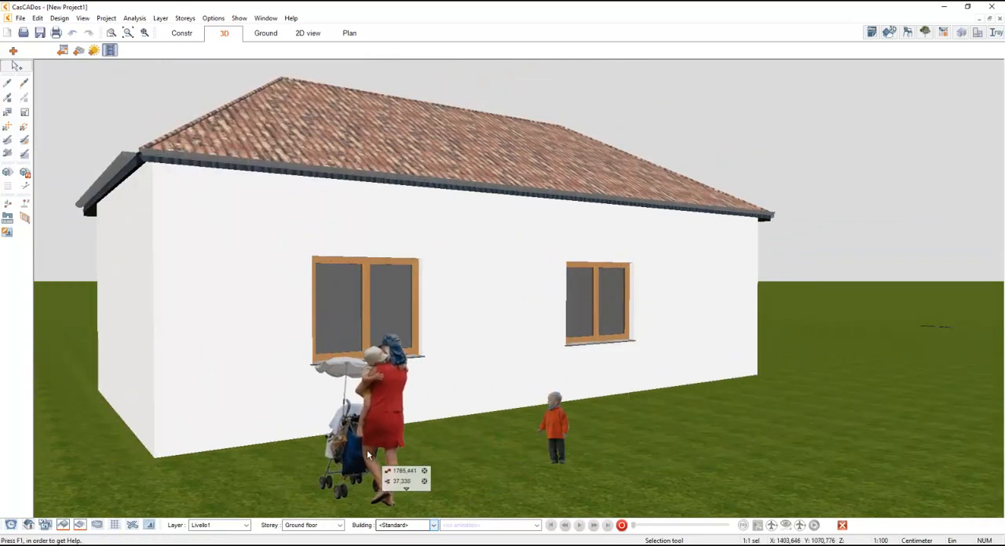
- In construction mode, shift the left window of the lower external wall towards its neighbouring window
click(188, 34)
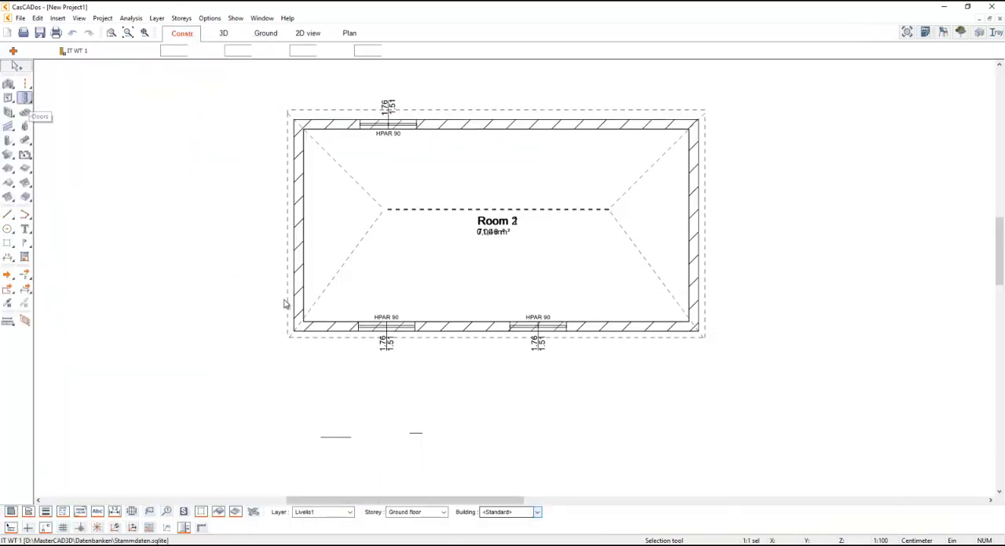
key(Escape)
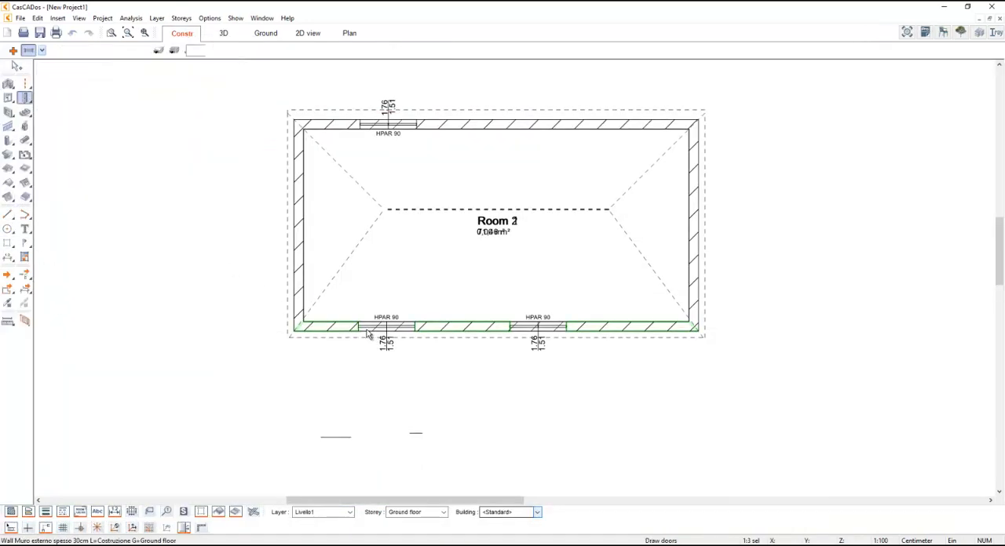
drag(377, 332, 428, 332)
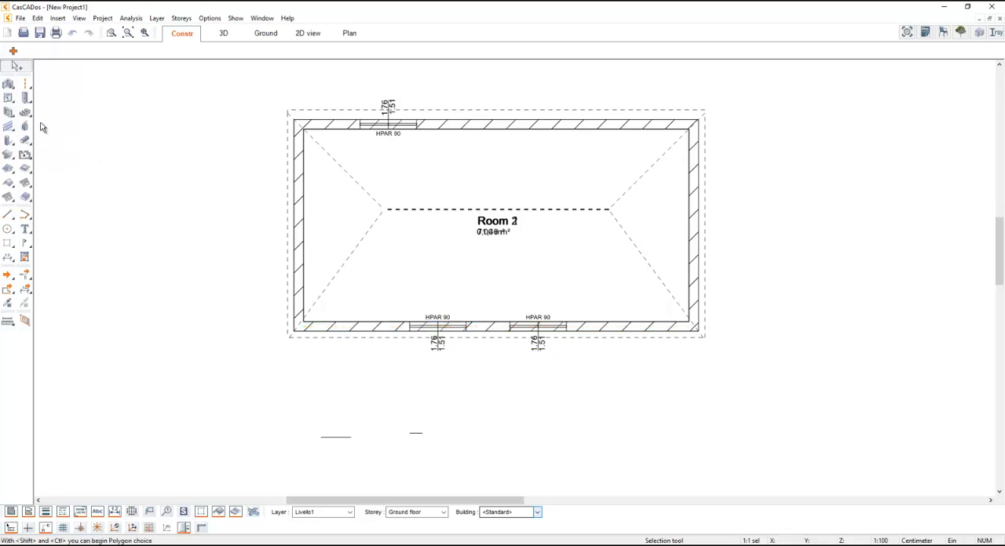
- Insert an inward-opening HT1b door from the door catalogue in the lower external wall, between its left corner and the first window
click(24, 97)
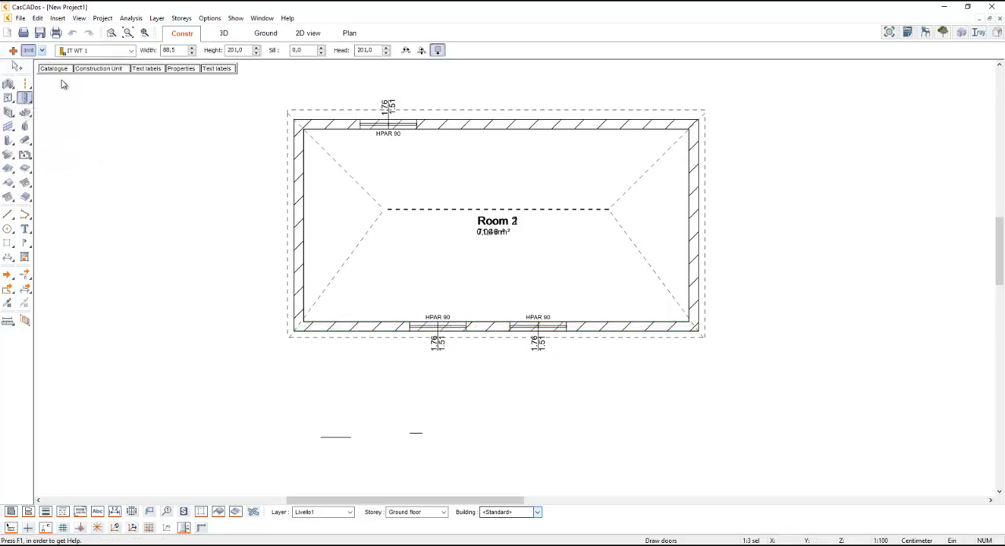
click(54, 69)
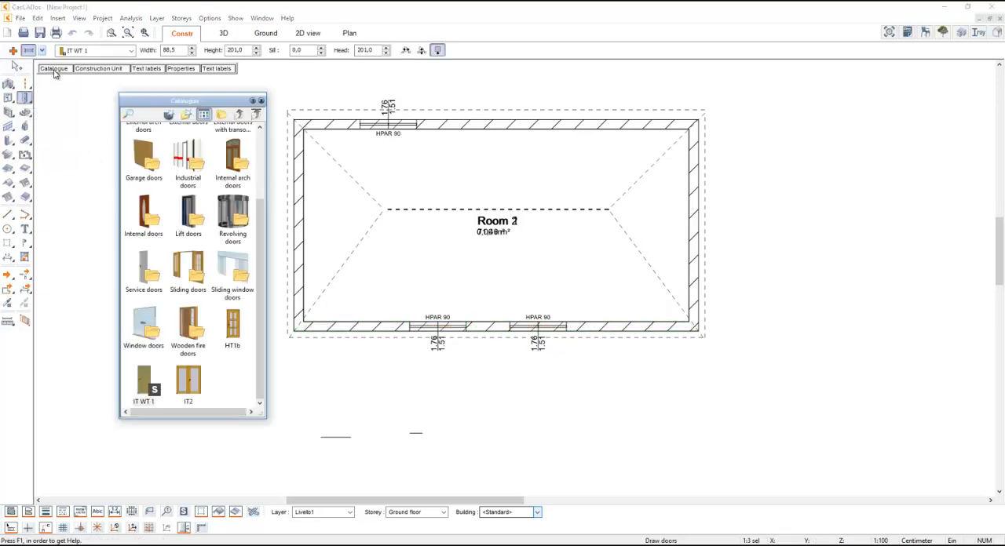
click(238, 314)
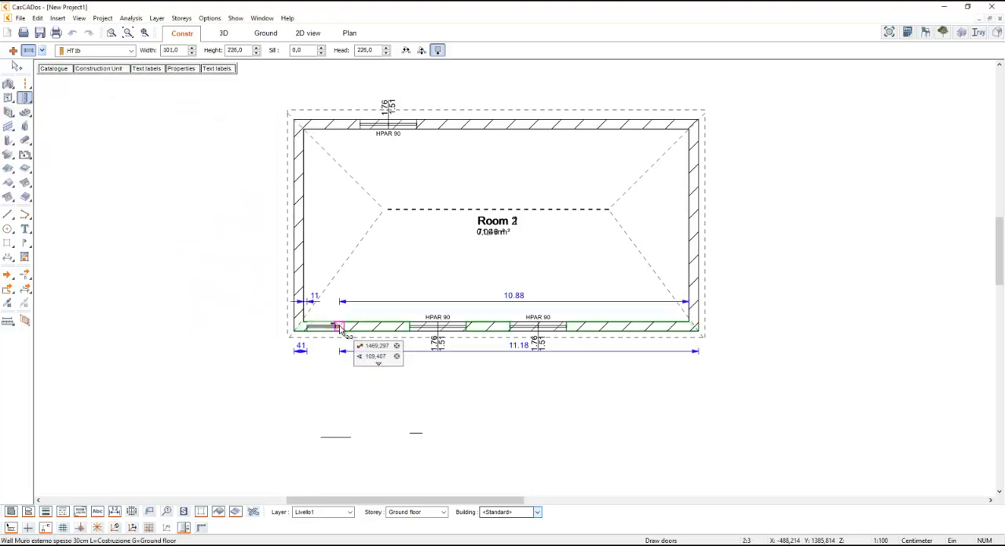
click(323, 302)
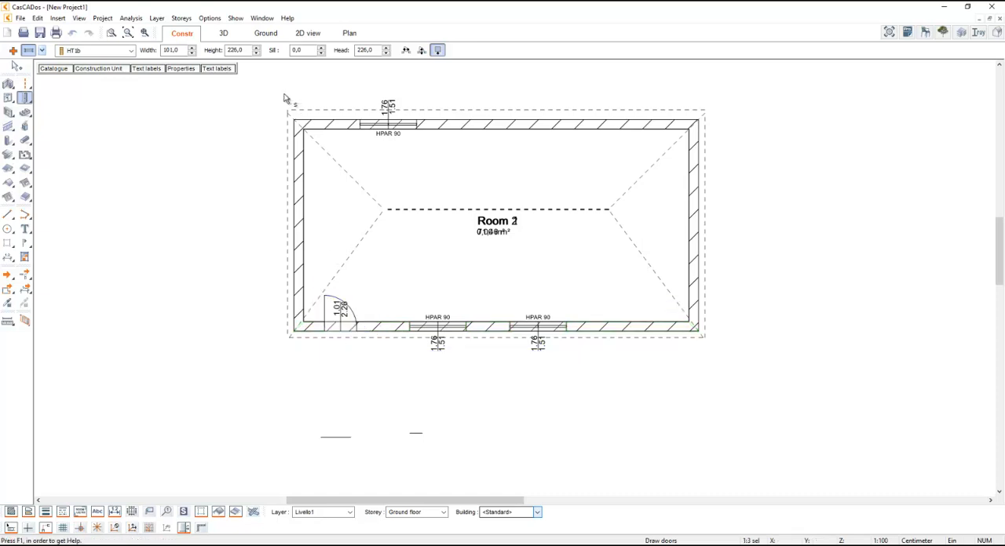
- In 3D mode, select the new door and set its distance from the near house corner to 44 cm
click(223, 33)
click(299, 346)
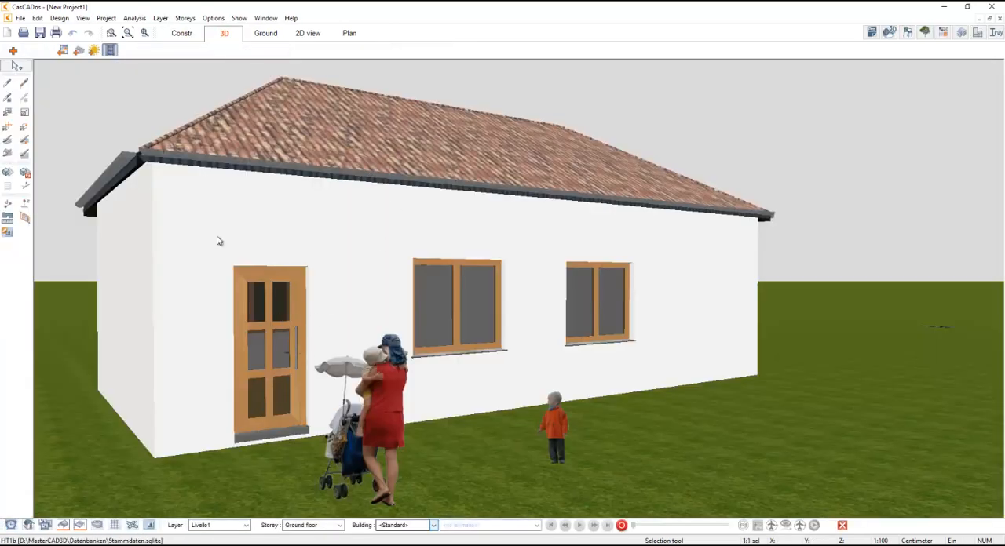
click(204, 403)
text(4)
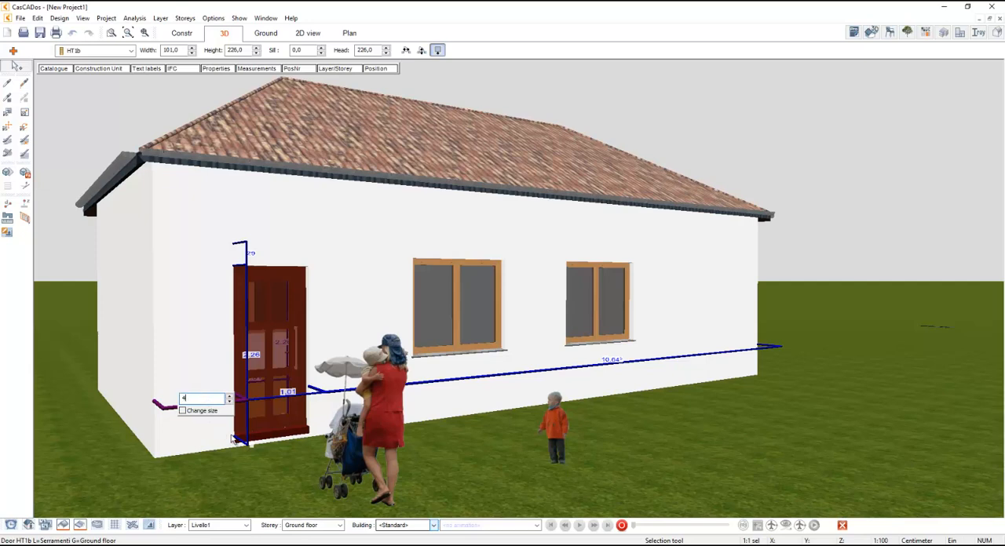
text(0)
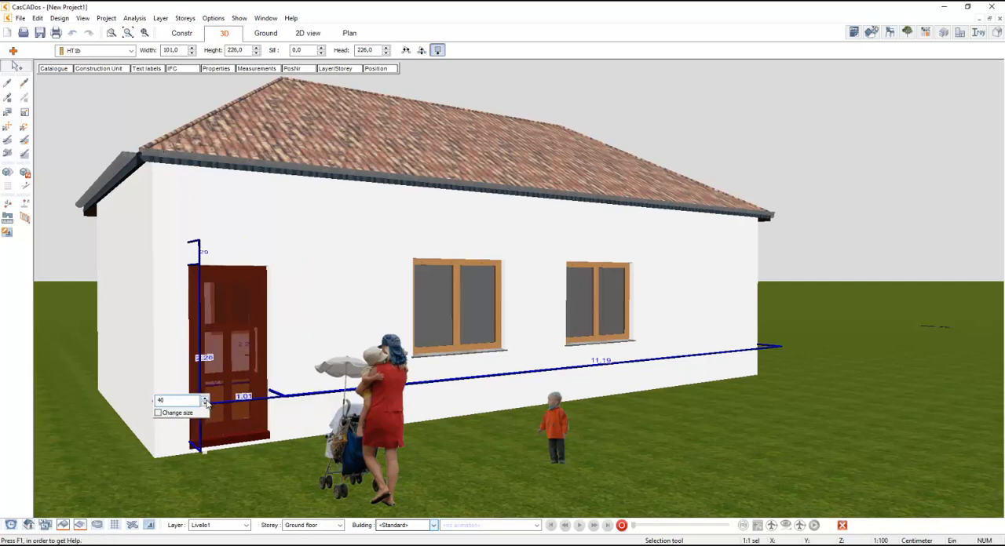
drag(205, 402, 209, 344)
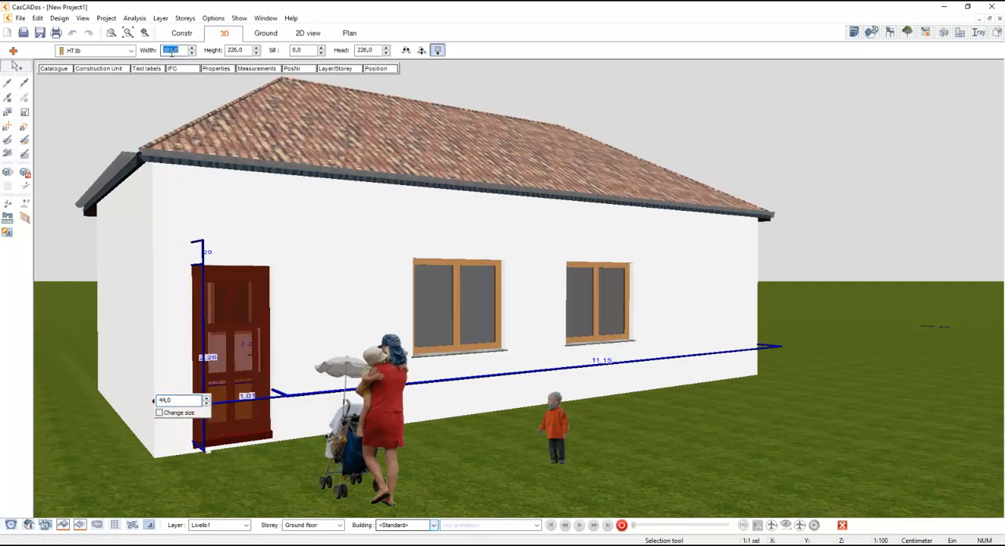
click(45, 130)
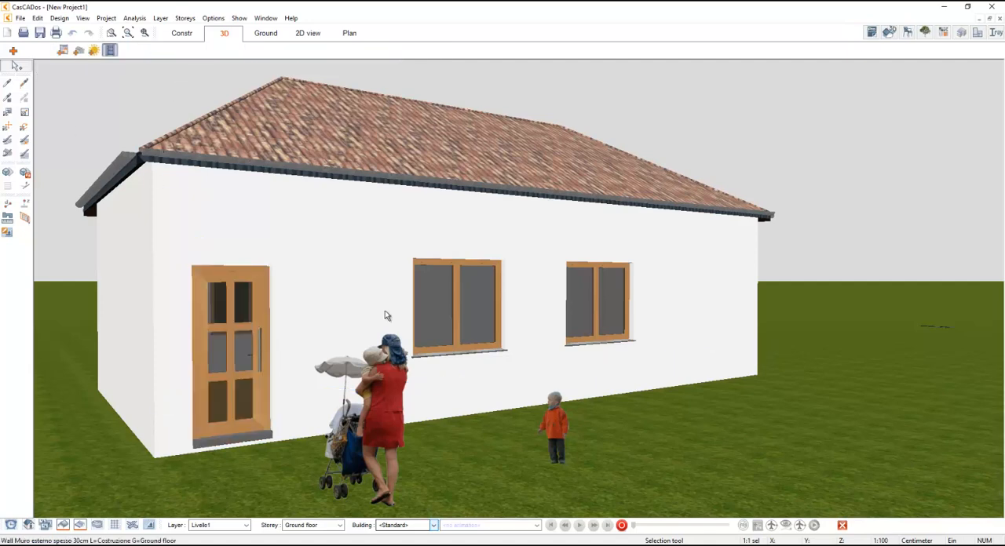
- Insert the Smart sedan 2 volumes car from the motor vehicle objects on the lawn near the far end of the facade
click(908, 33)
scroll(962, 491, down, 2)
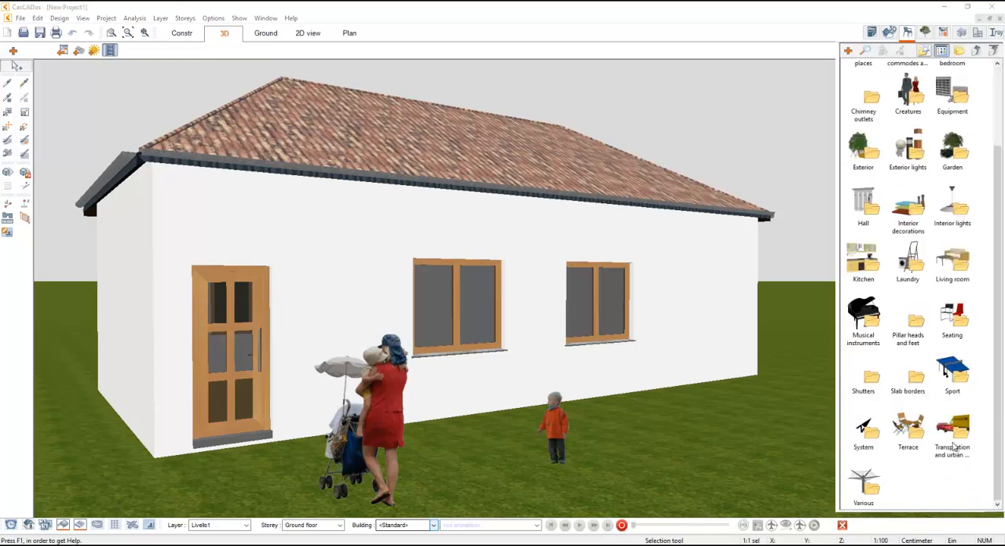
double_click(953, 444)
double_click(945, 156)
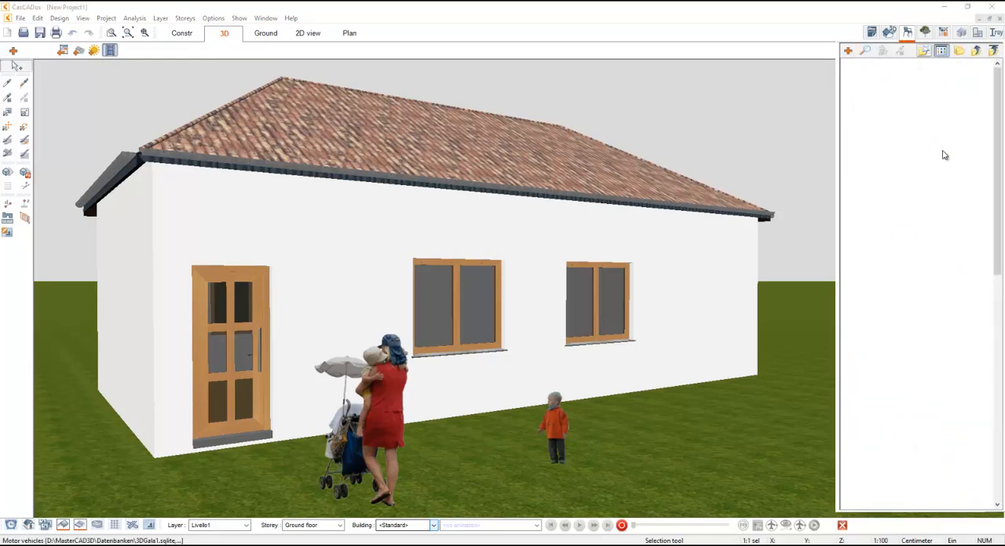
scroll(931, 236, down, 5)
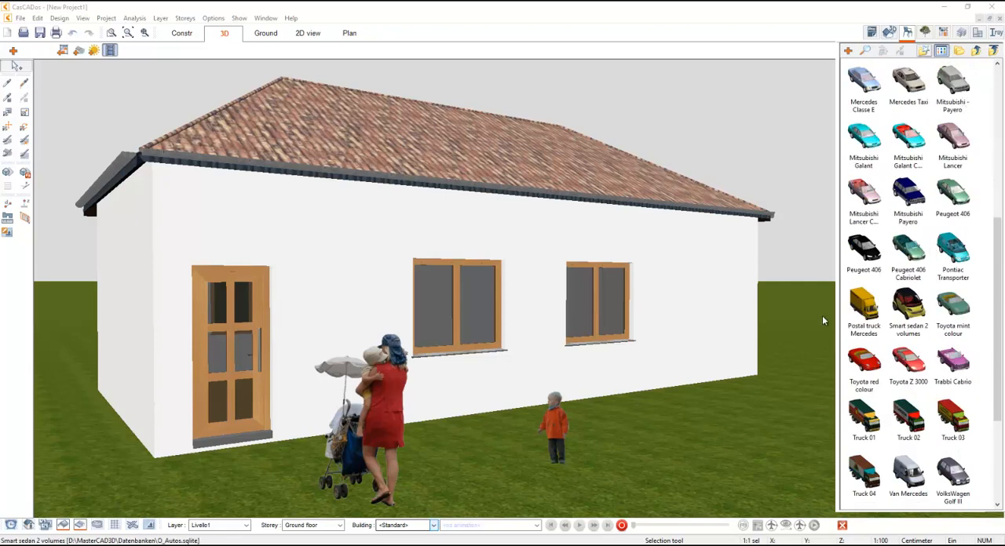
click(907, 308)
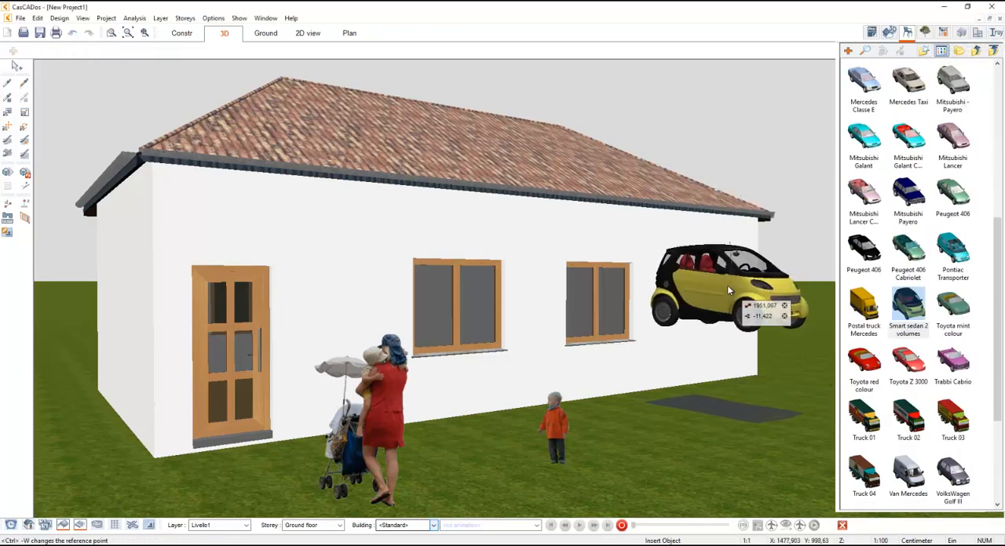
click(728, 291)
- Finish inserting objects and move the car slightly forward, away from the house wall
click(976, 51)
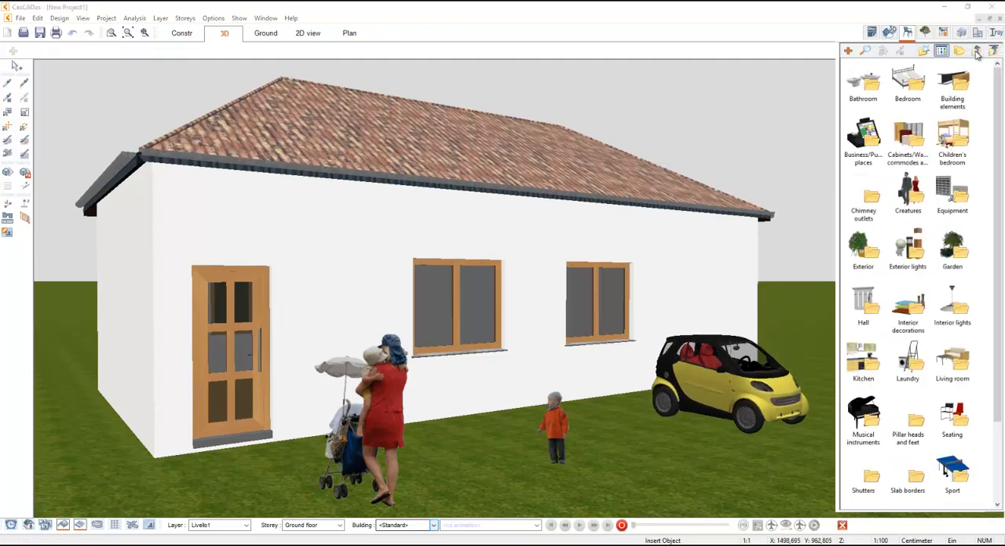
click(908, 35)
key(Escape)
drag(731, 380, 742, 402)
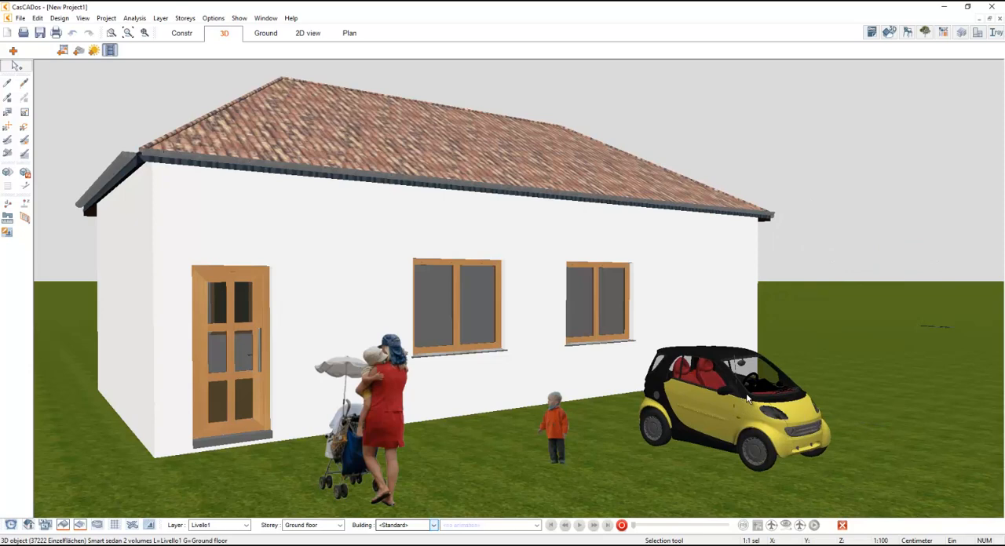
- Turn on shadows in the 3D scene and view the house front with the figures and car from several distances and angles
click(7, 172)
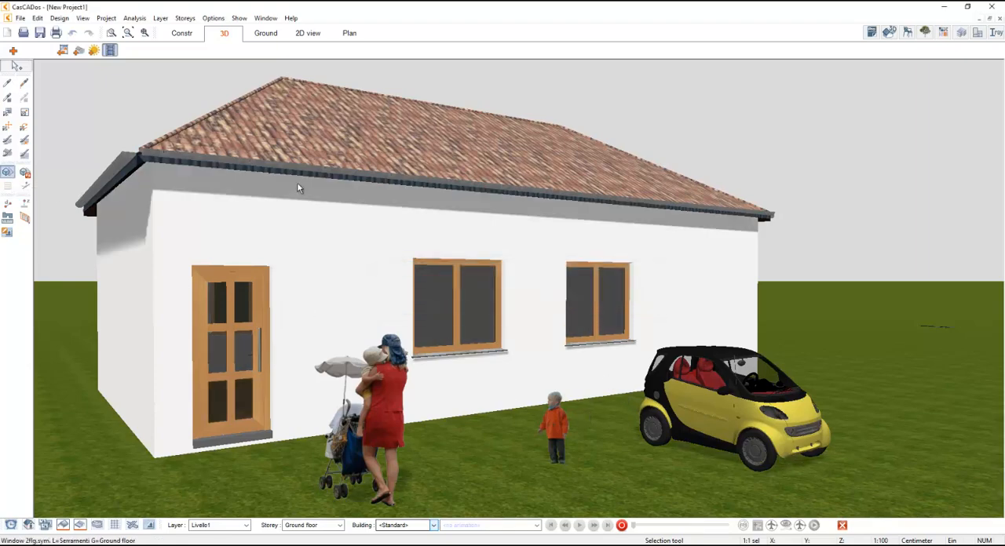
click(128, 34)
drag(484, 316, 532, 314)
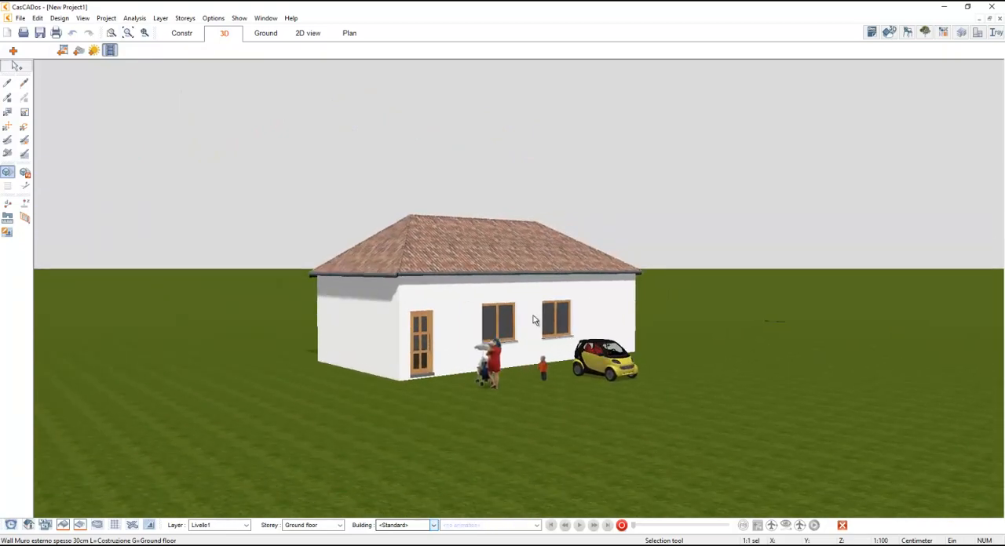
scroll(537, 306, up, 5)
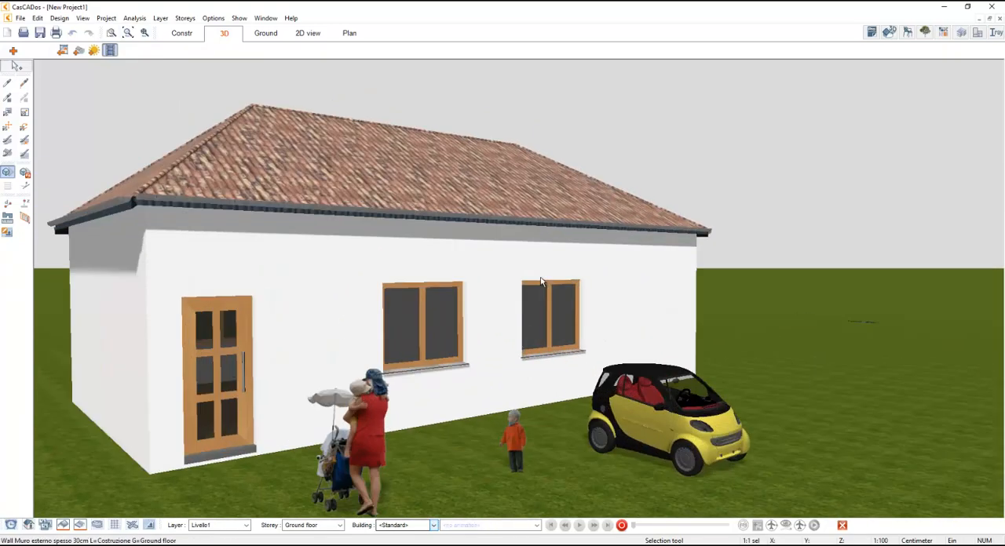
scroll(540, 281, down, 2)
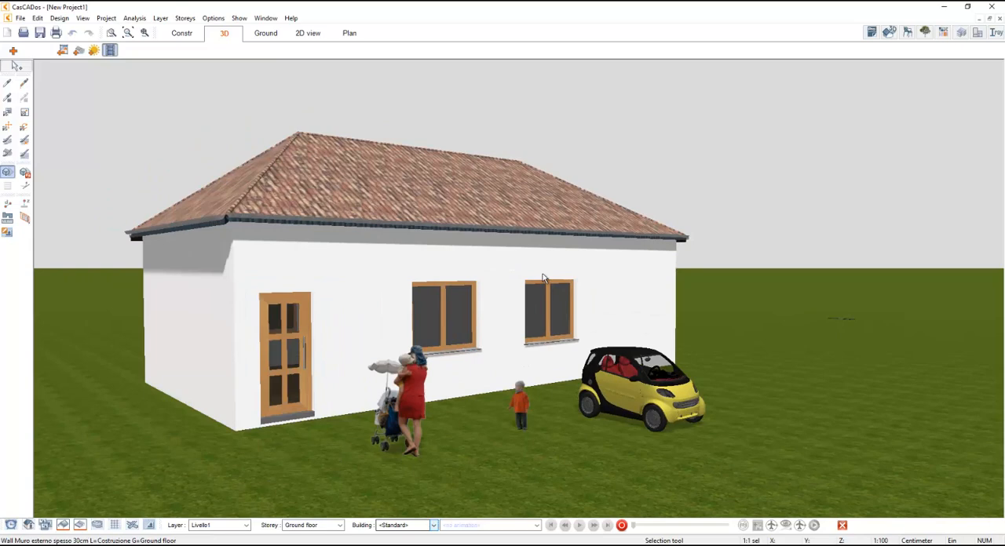
scroll(542, 279, up, 2)
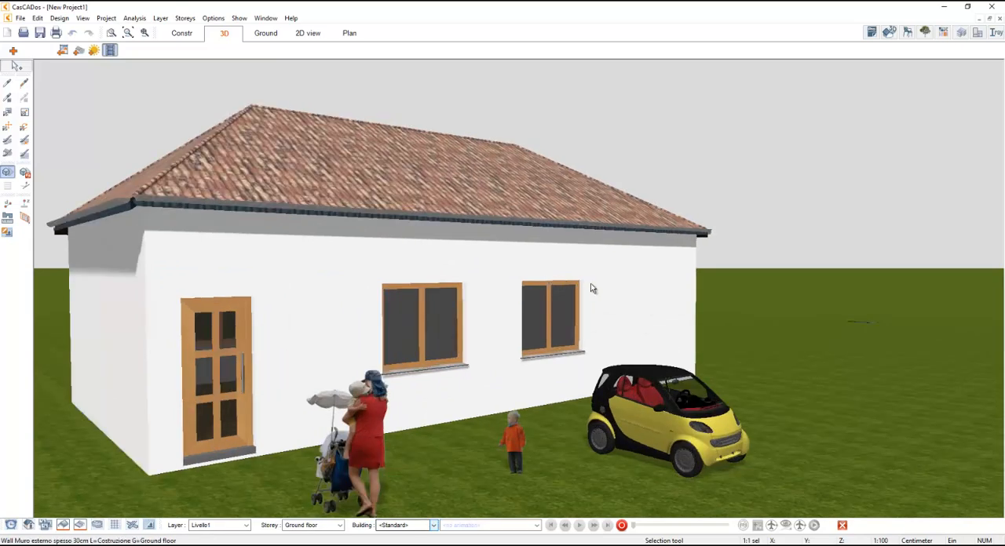
scroll(540, 373, down, 2)
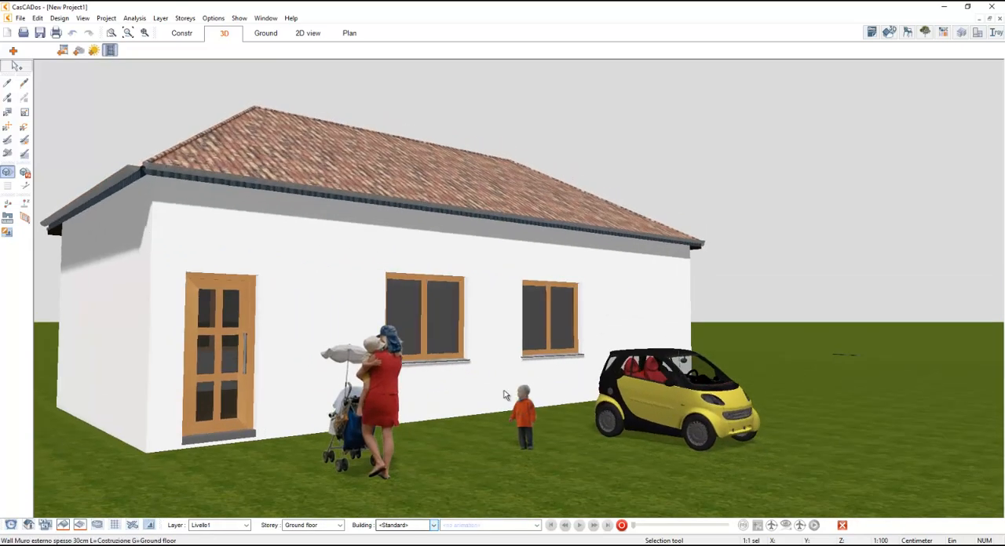
scroll(371, 399, up, 3)
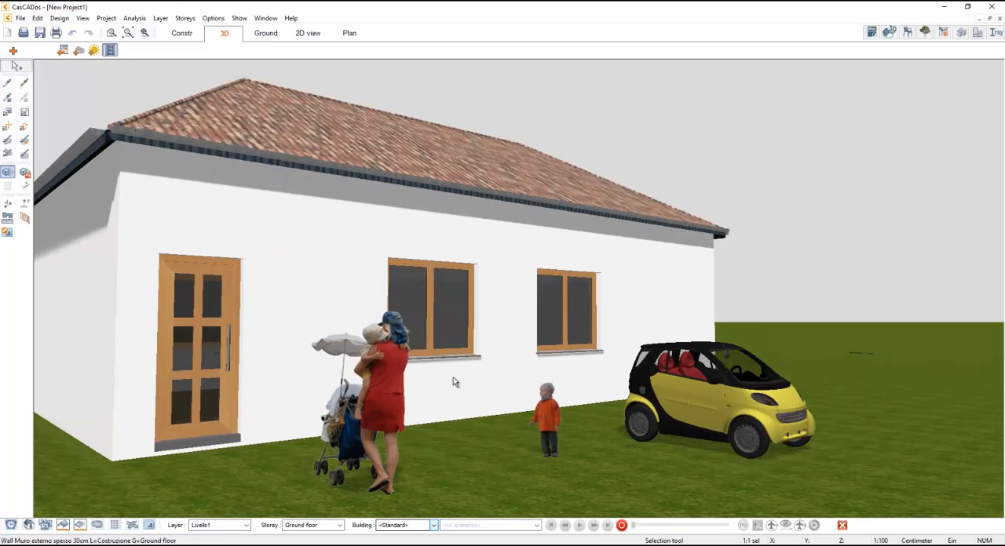
middle_drag(453, 377, 477, 385)
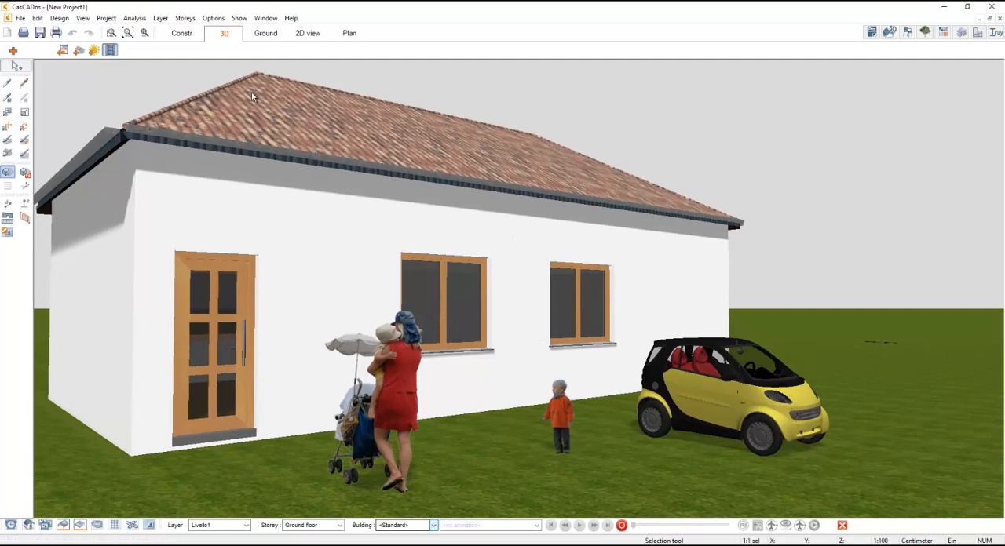
- Browse the materials catalogue, look at its Plaster categories and return to the main material categories
click(943, 32)
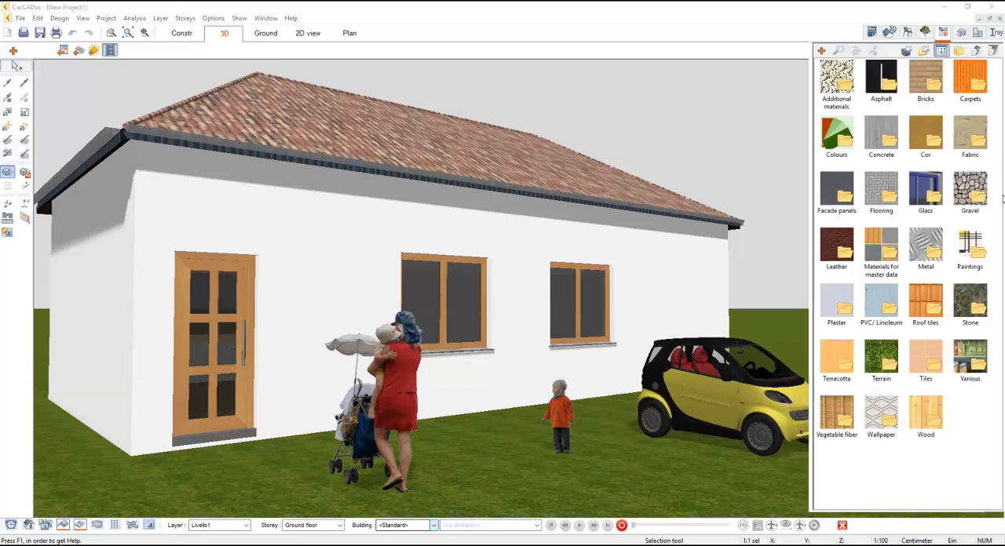
double_click(838, 297)
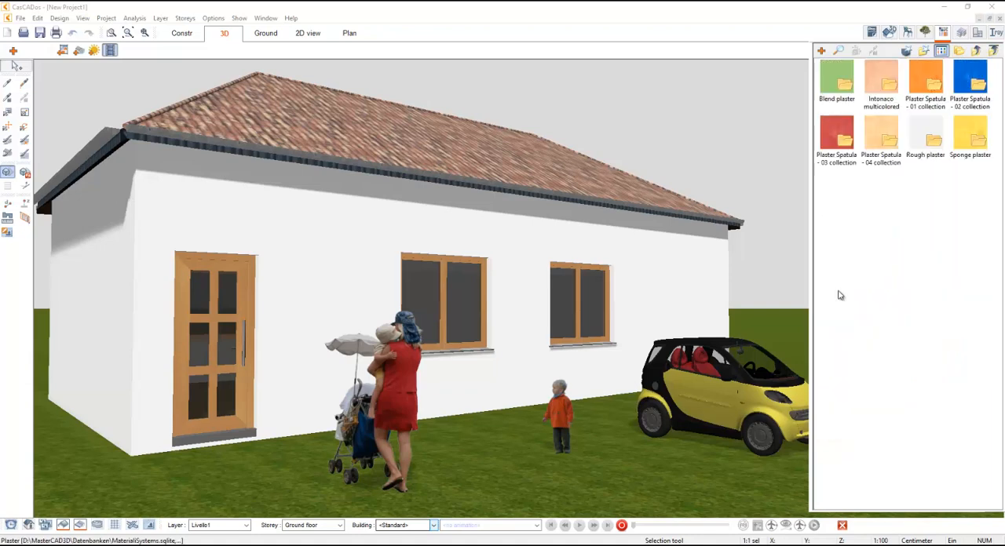
click(976, 50)
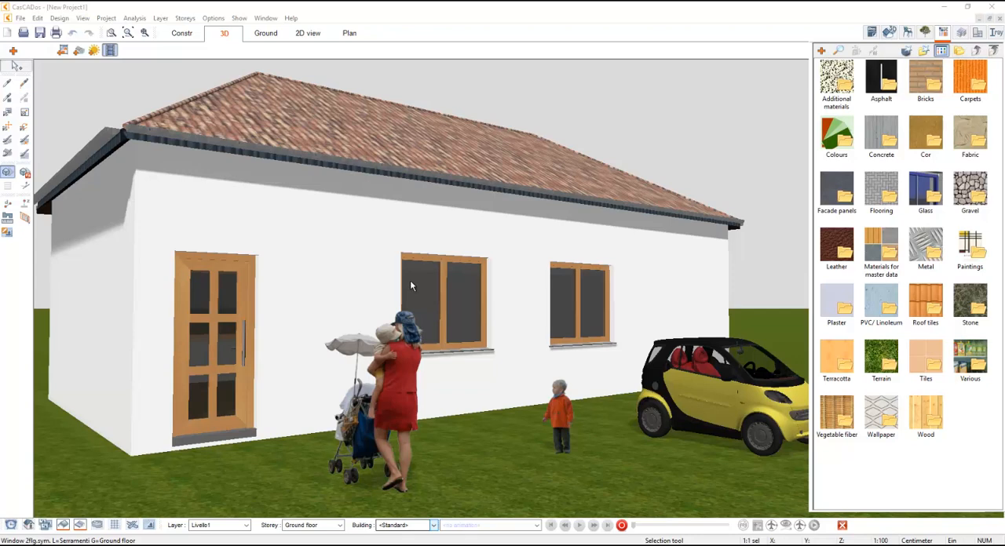
- Open the material properties of the front exterior wall and review its preview, texture, colour and general settings
click(7, 112)
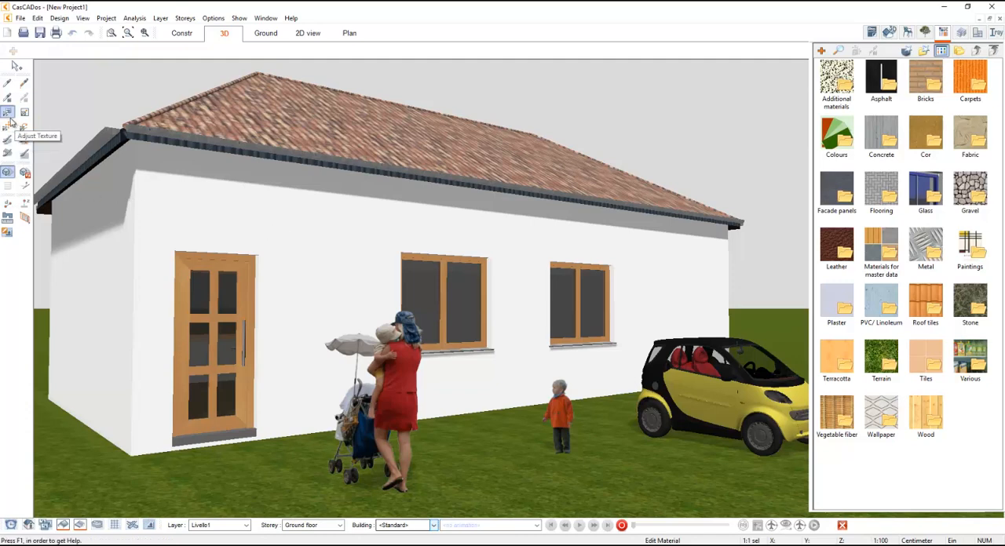
click(310, 253)
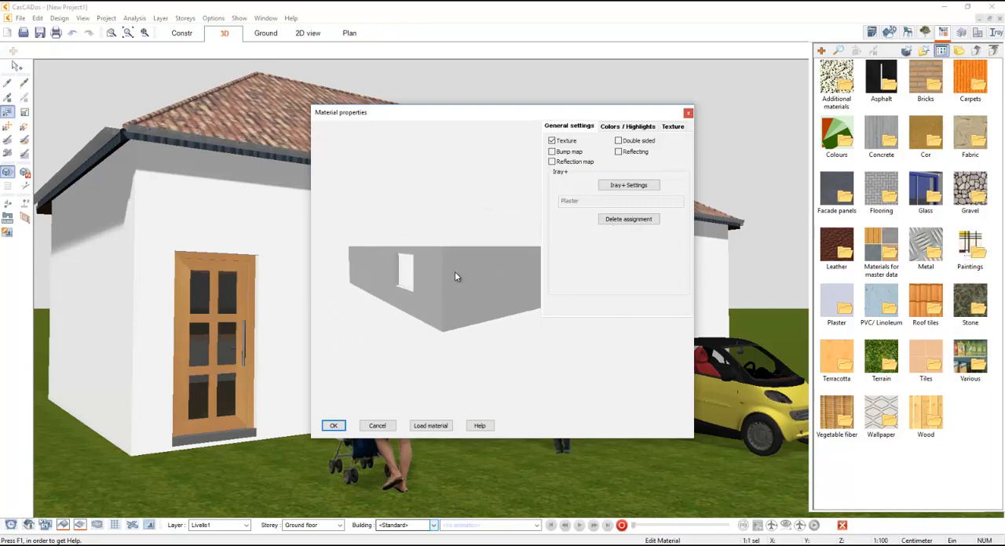
drag(528, 290, 409, 293)
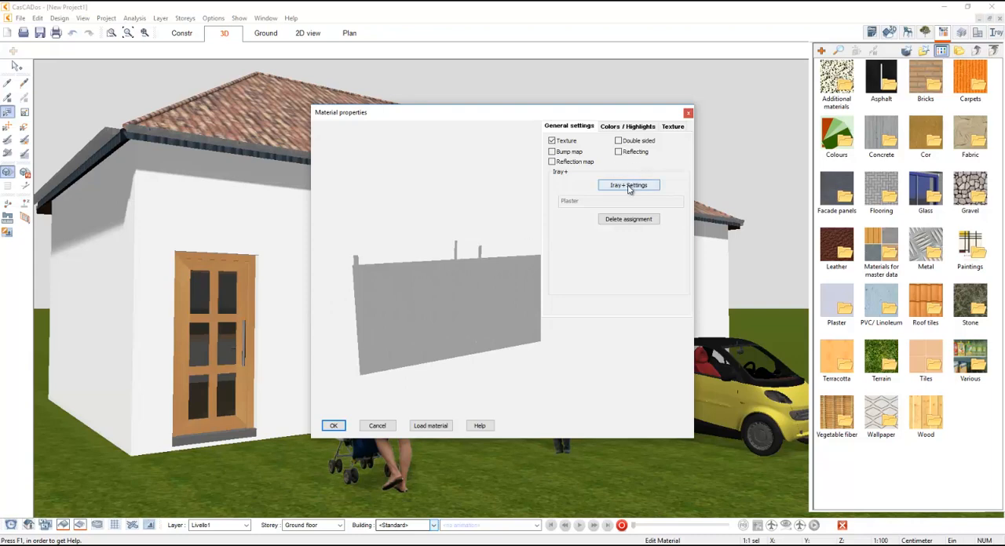
click(675, 127)
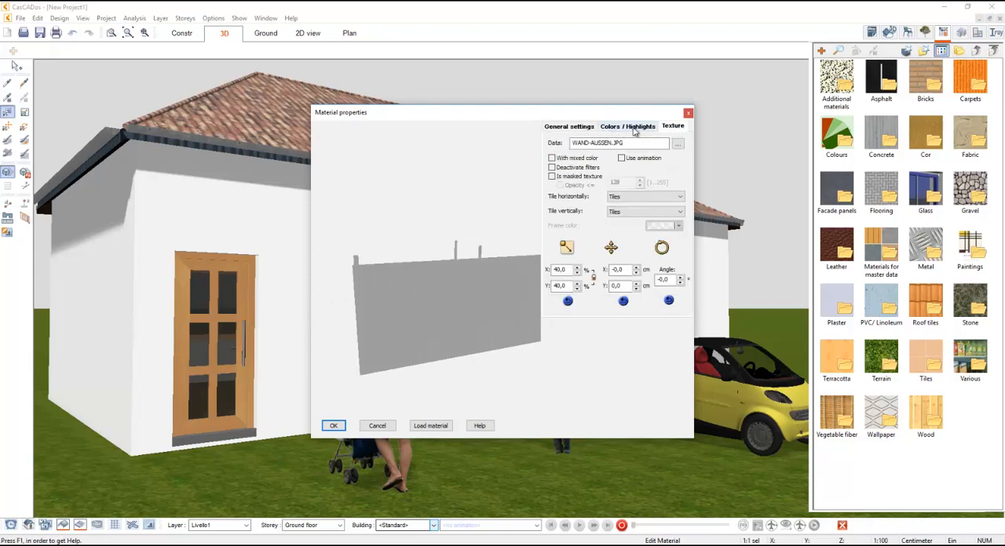
click(631, 128)
click(570, 127)
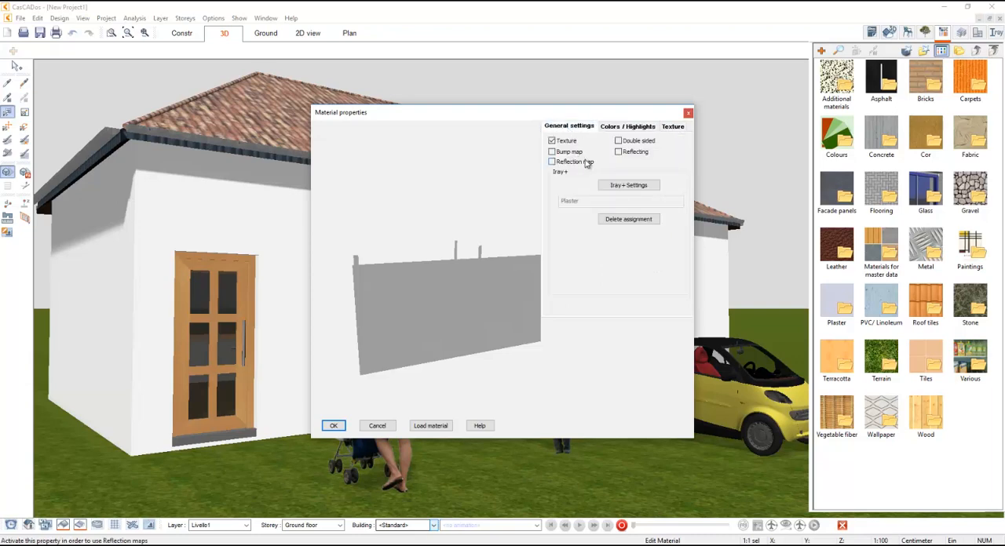
- Browse the Iray+ base materials for the exterior wall and assign Plaster
click(628, 186)
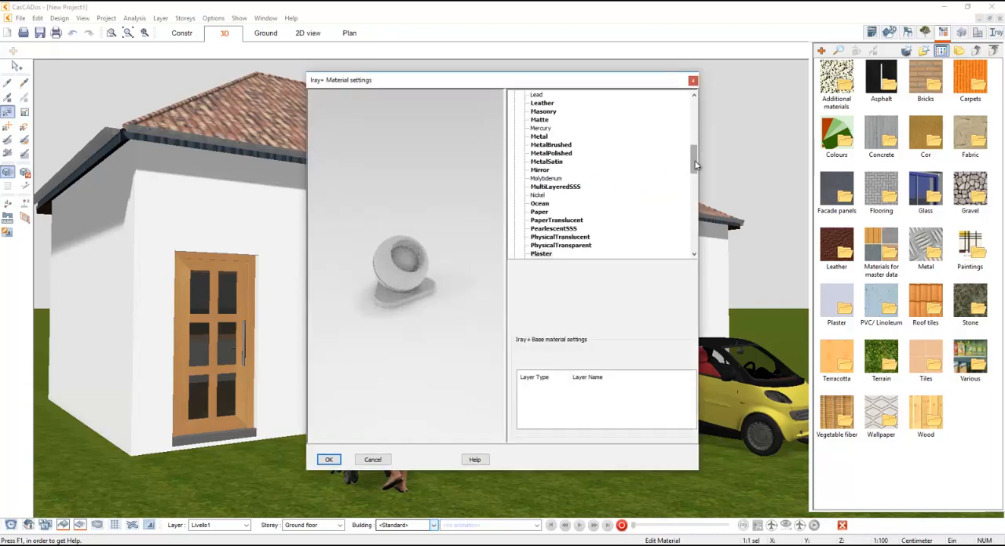
drag(694, 157, 692, 116)
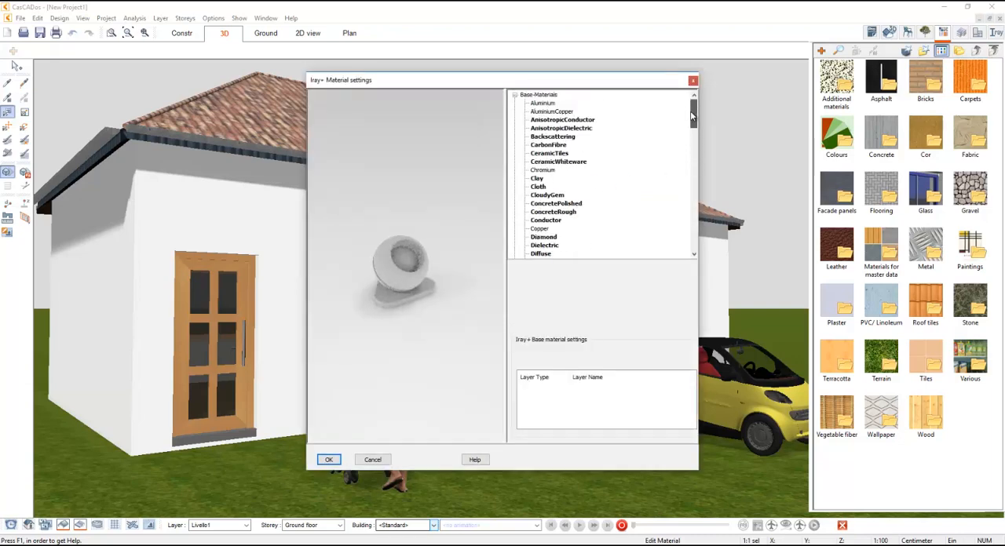
click(514, 95)
click(514, 95)
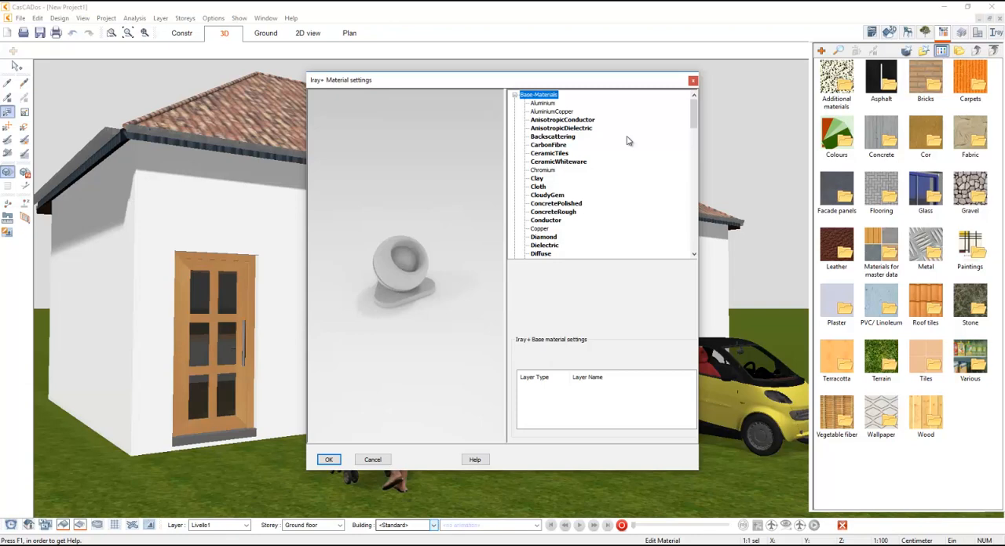
drag(694, 112, 694, 167)
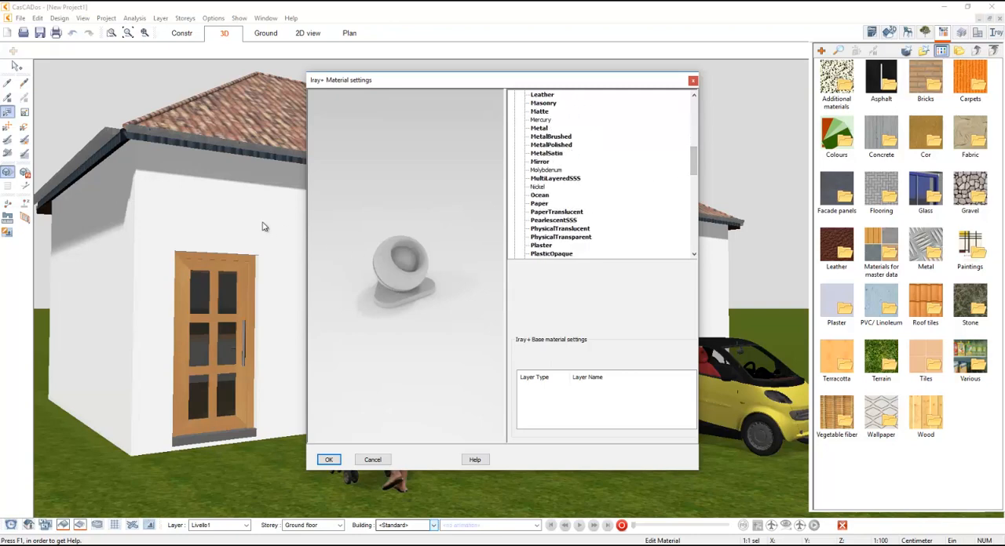
scroll(607, 212, down, 1)
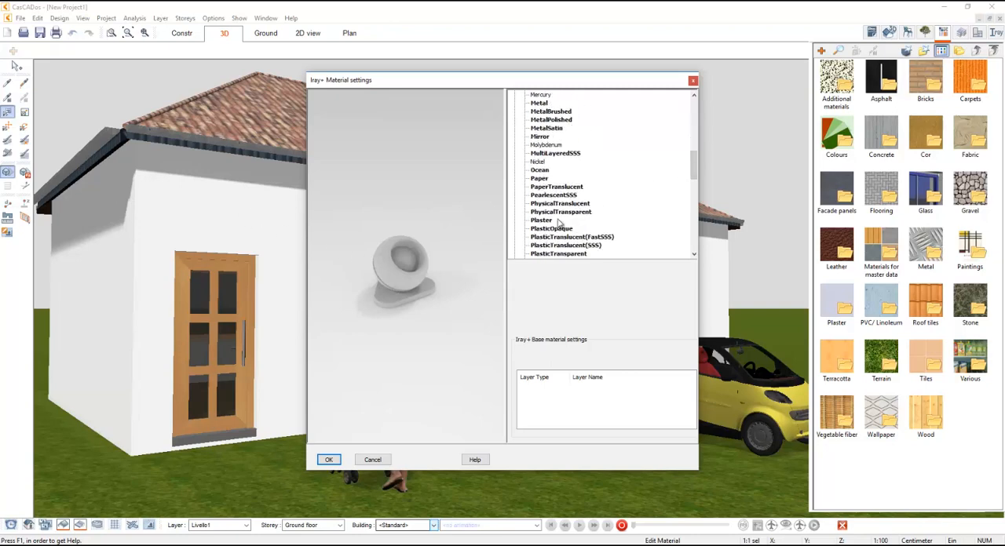
click(552, 221)
click(540, 222)
click(327, 461)
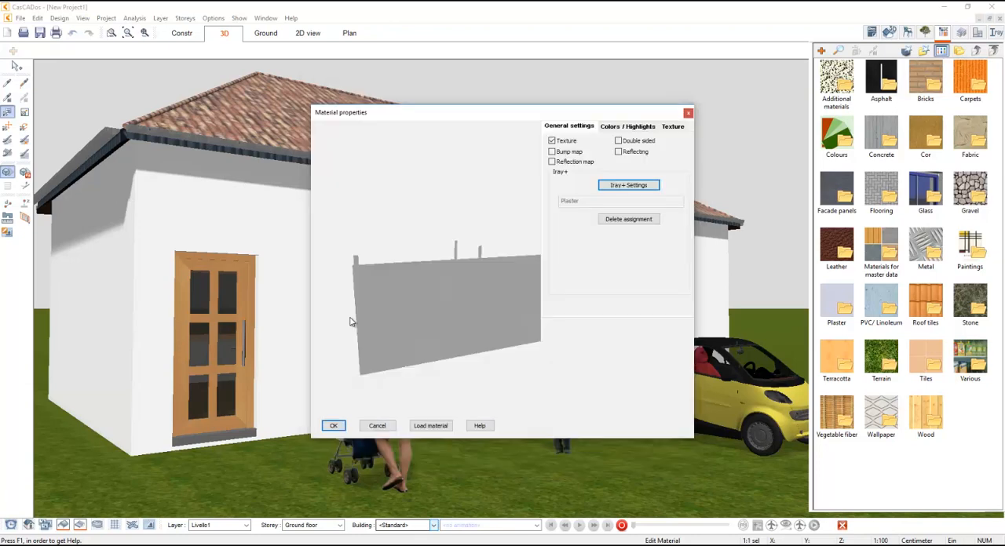
click(334, 426)
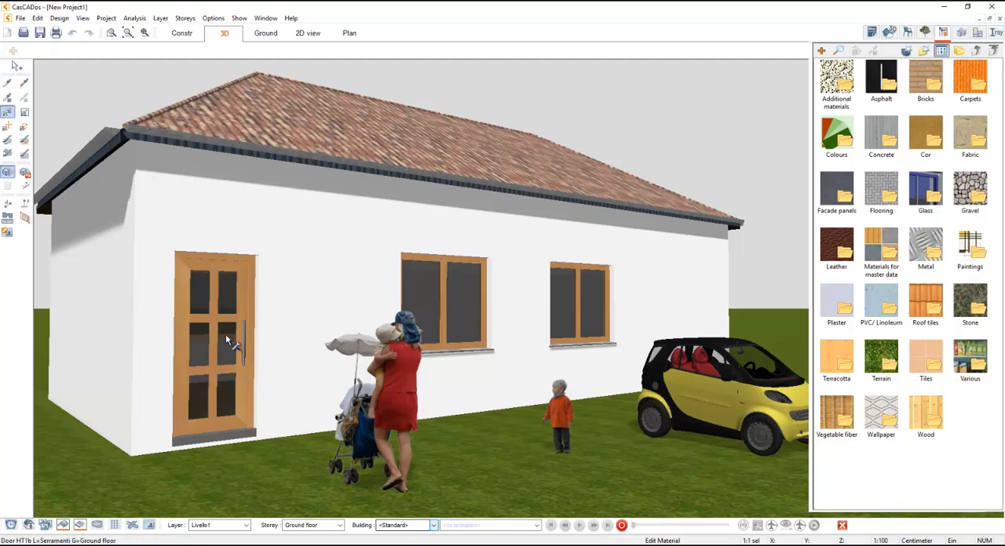
- Open the Iray+ material settings for the first front window's glass and expand the Glass category
click(422, 281)
click(612, 186)
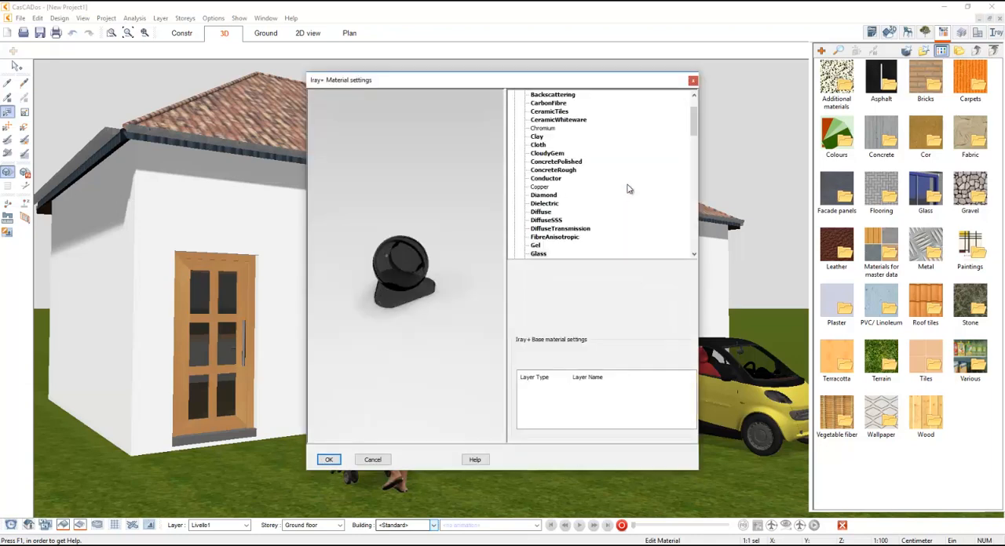
click(514, 96)
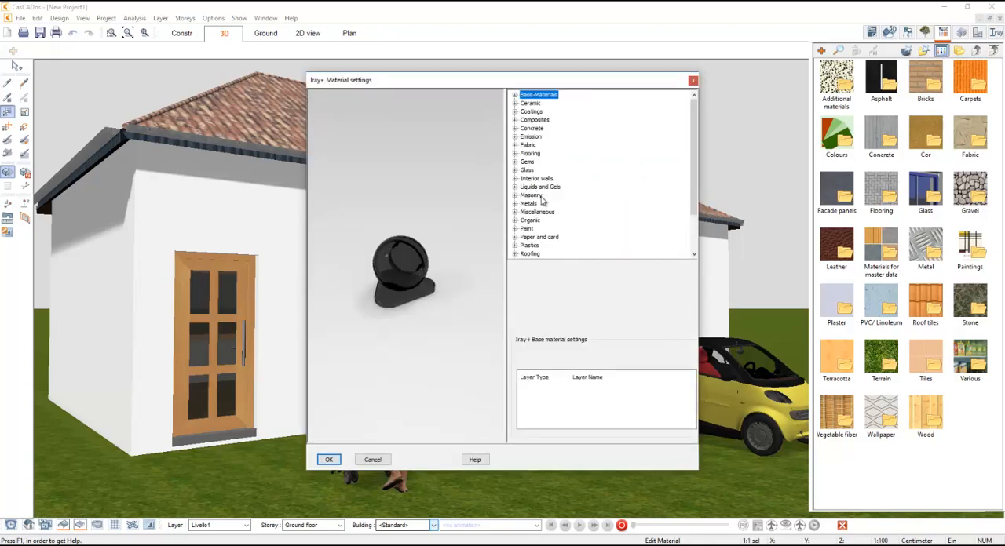
scroll(541, 200, down, 1)
click(514, 144)
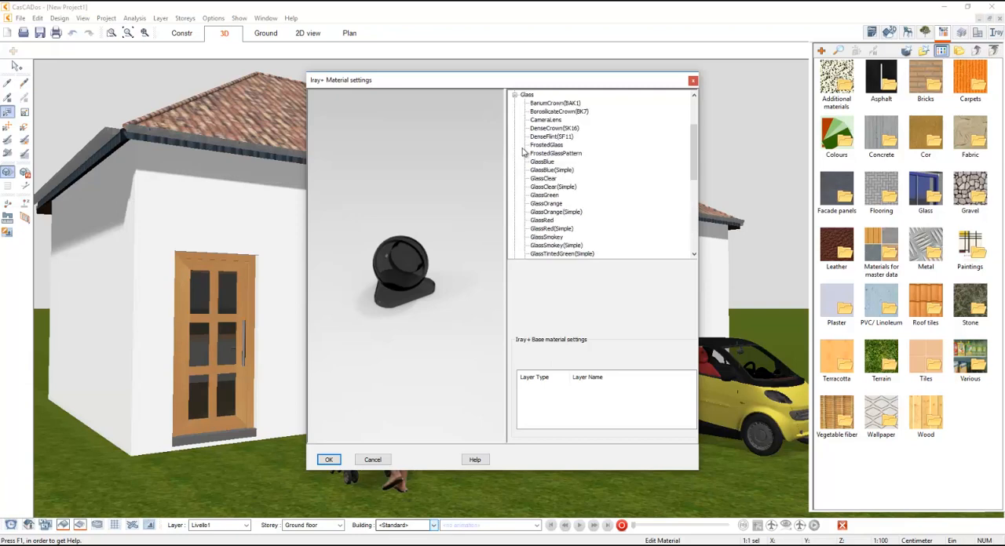
- Preview several Glass presets on the sample object, including BariumCrown(BAK1), BorosilicateCrown(BK7), FrostedGlass, GlassBlue(Simple) and FrostedGlassPattern
click(555, 103)
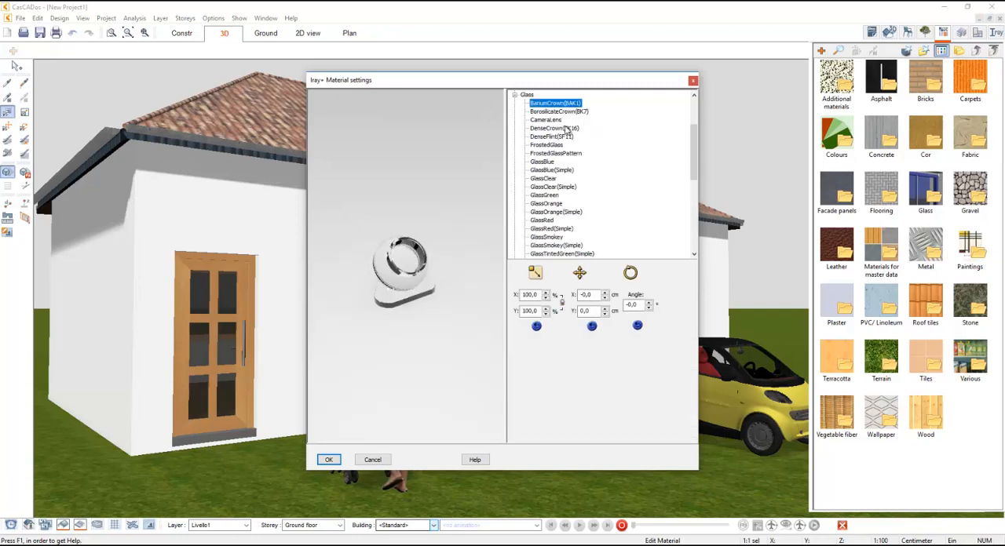
click(553, 119)
click(556, 112)
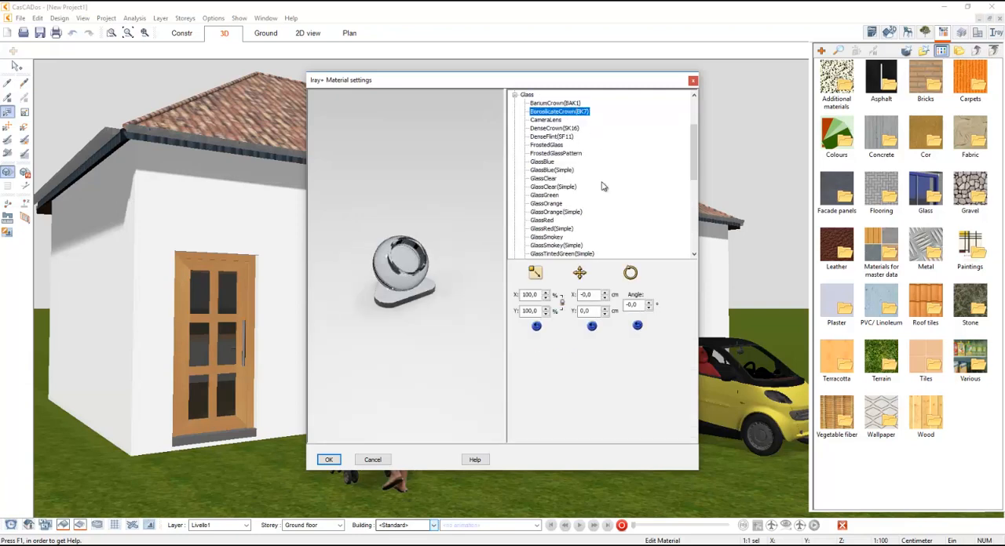
click(557, 145)
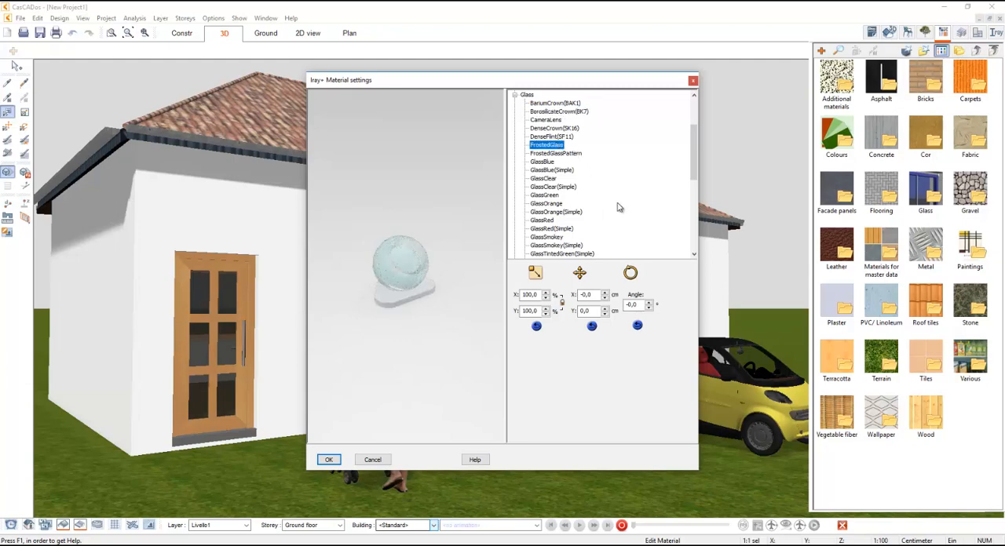
click(550, 163)
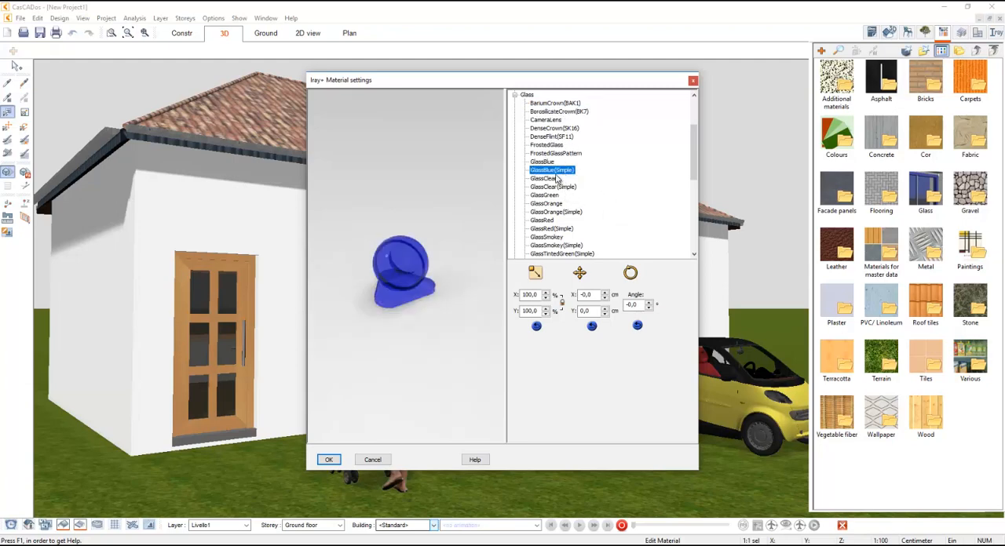
click(562, 154)
click(331, 462)
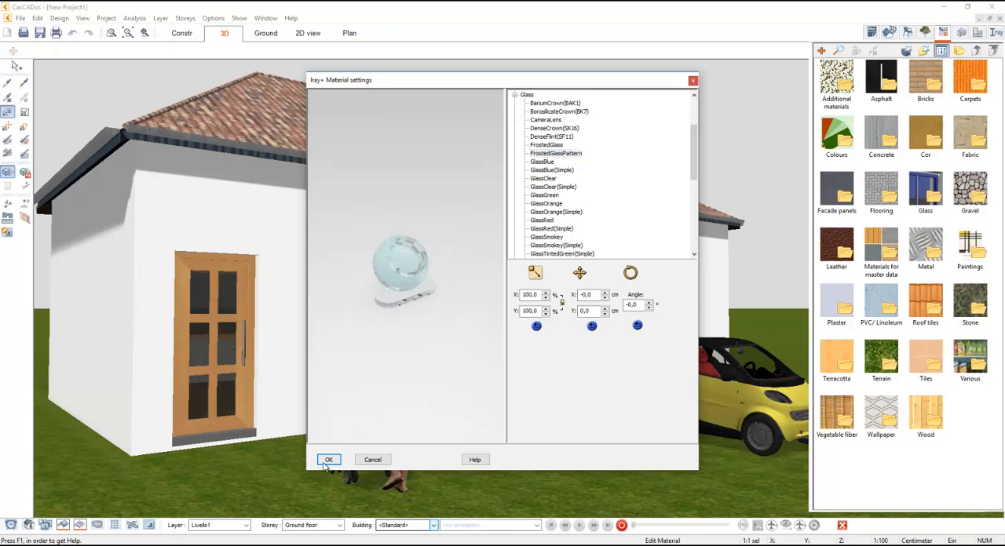
- Assign the CameraLens glass preset to the window panes and confirm the material properties
click(560, 121)
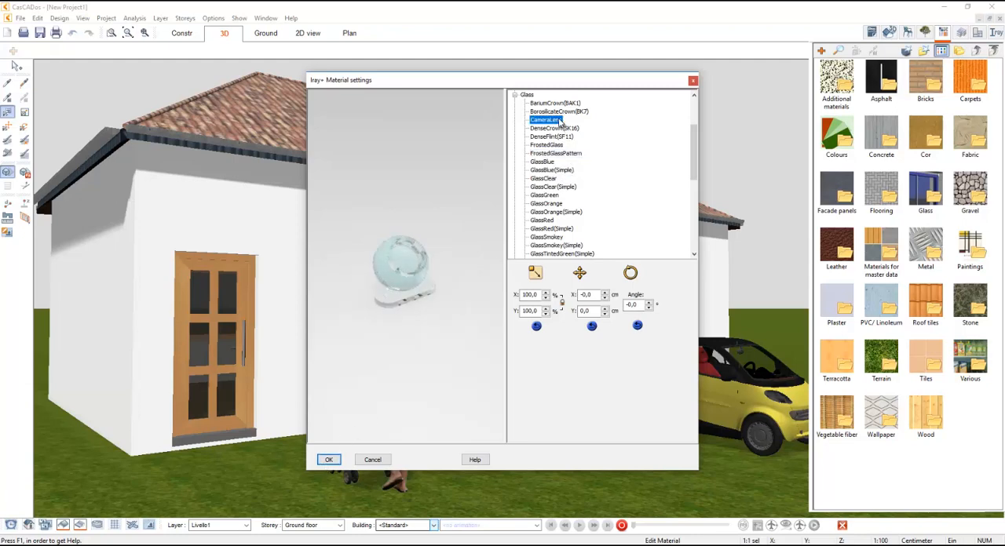
click(329, 460)
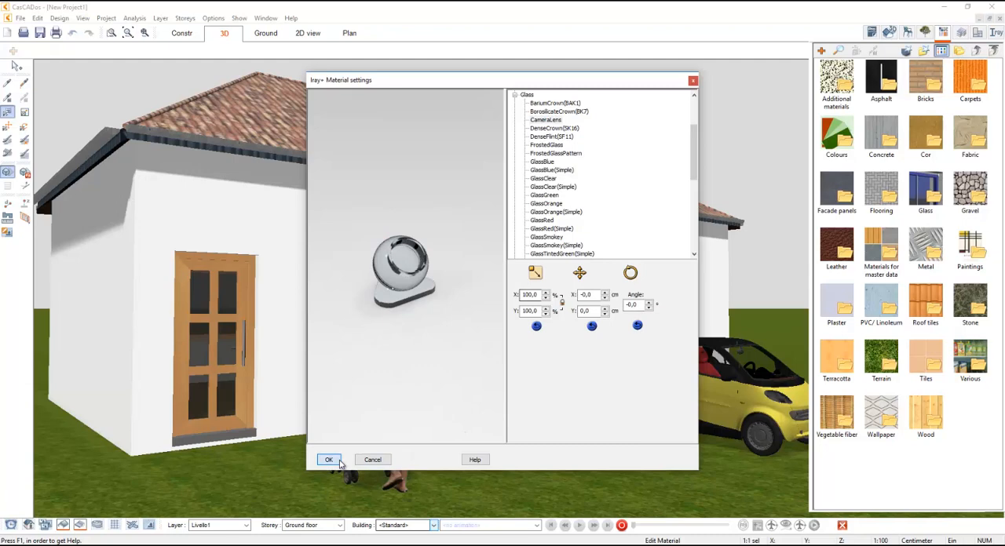
click(336, 425)
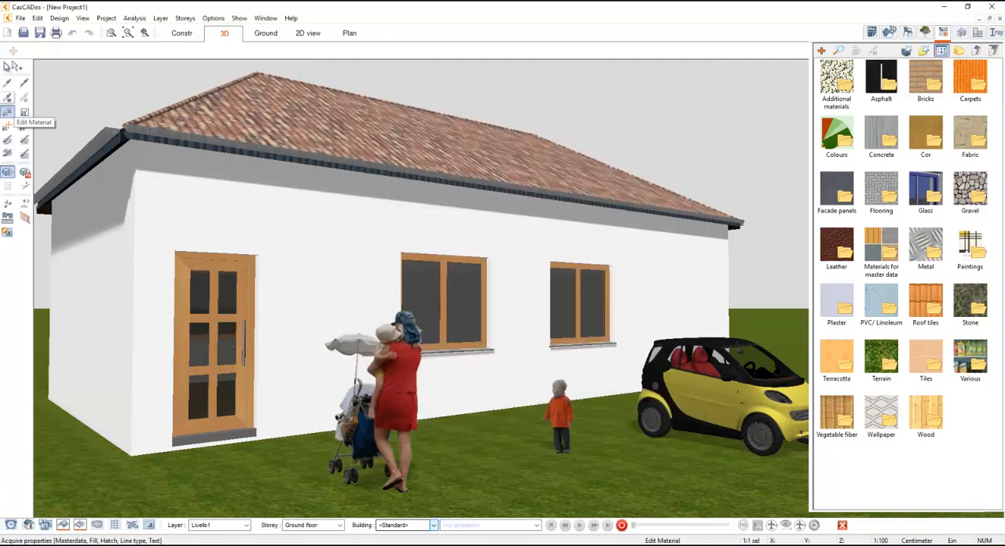
- Grab the material from the window glass and assign it to the car's windscreen
click(7, 82)
click(430, 278)
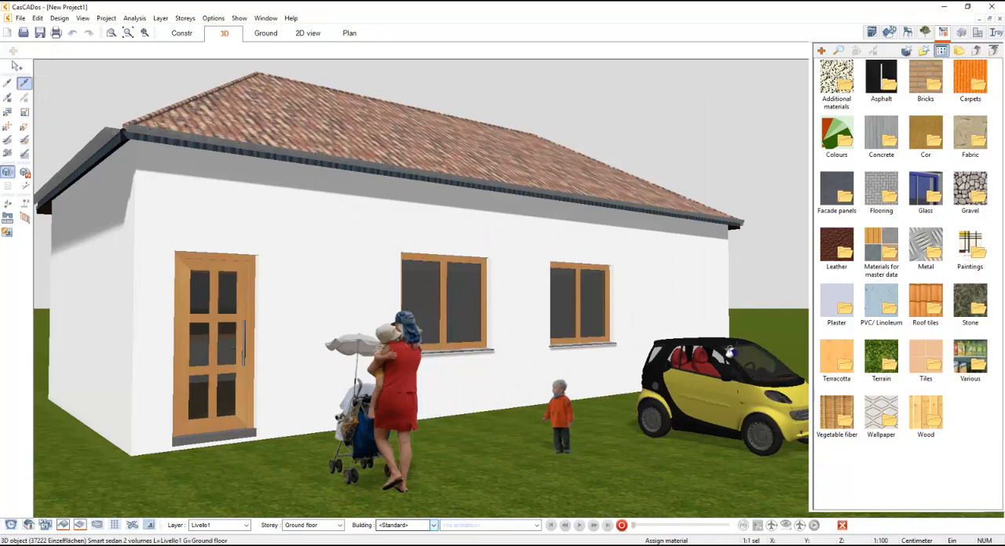
click(746, 351)
key(Escape)
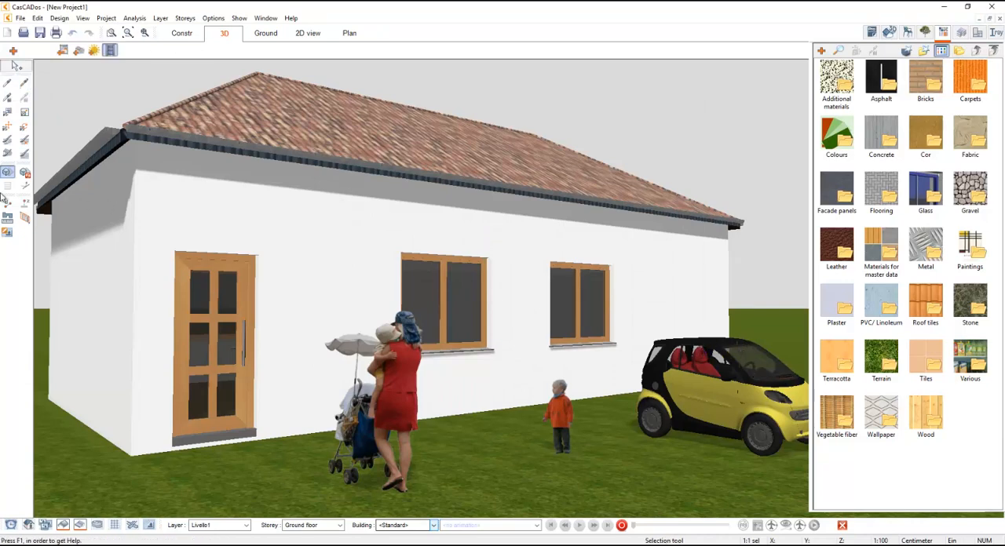
- Check the Iray+ assignment in the car glass's material properties
click(7, 114)
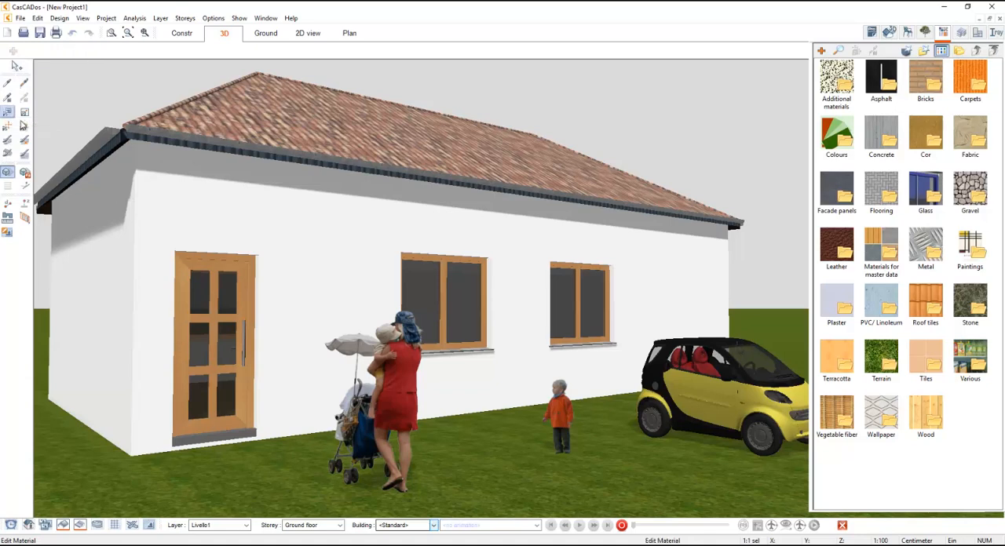
click(675, 365)
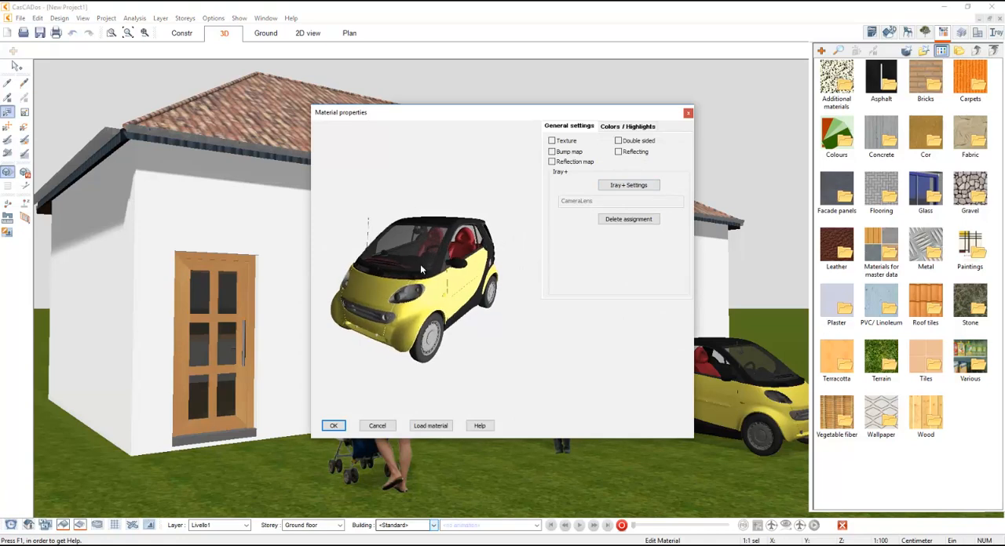
key(Escape)
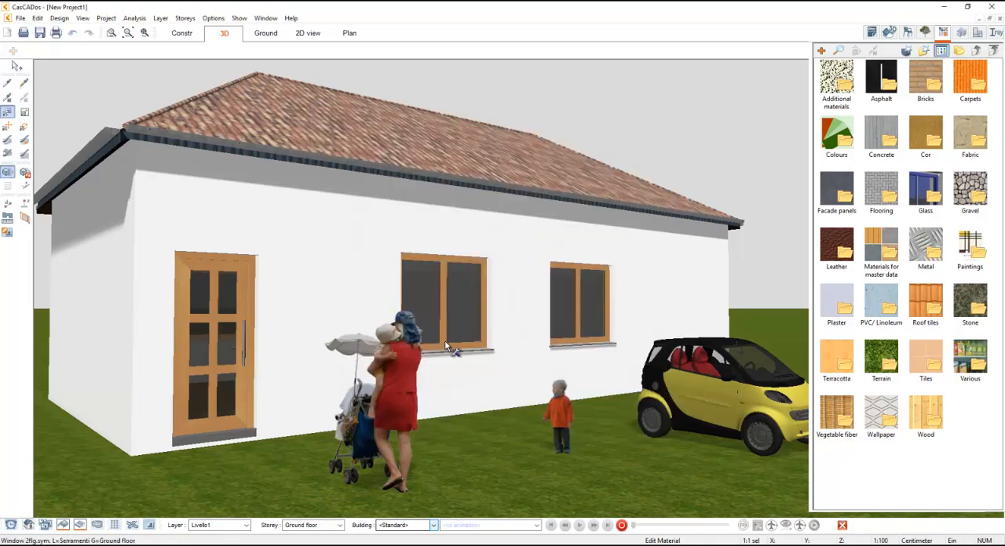
- Copy the windscreen's glass material to the car's side window
click(7, 82)
click(744, 350)
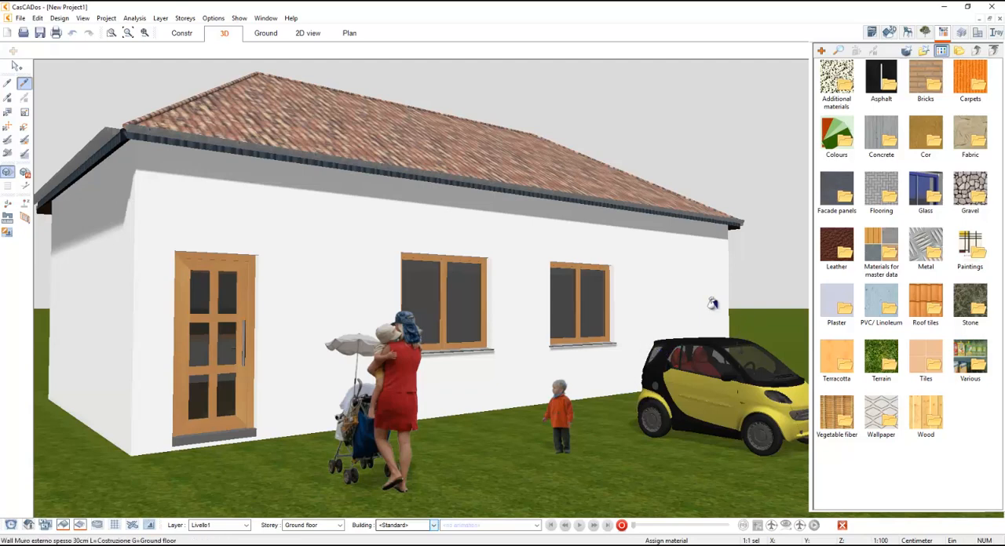
key(Escape)
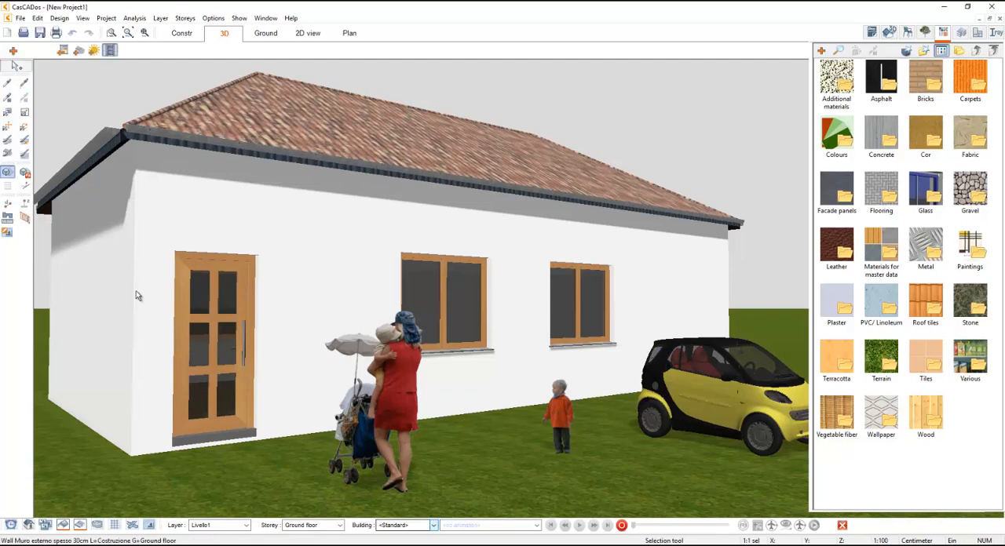
- Inspect the roof tiles' Iray+ material settings and the Masonry base material in the list
click(7, 114)
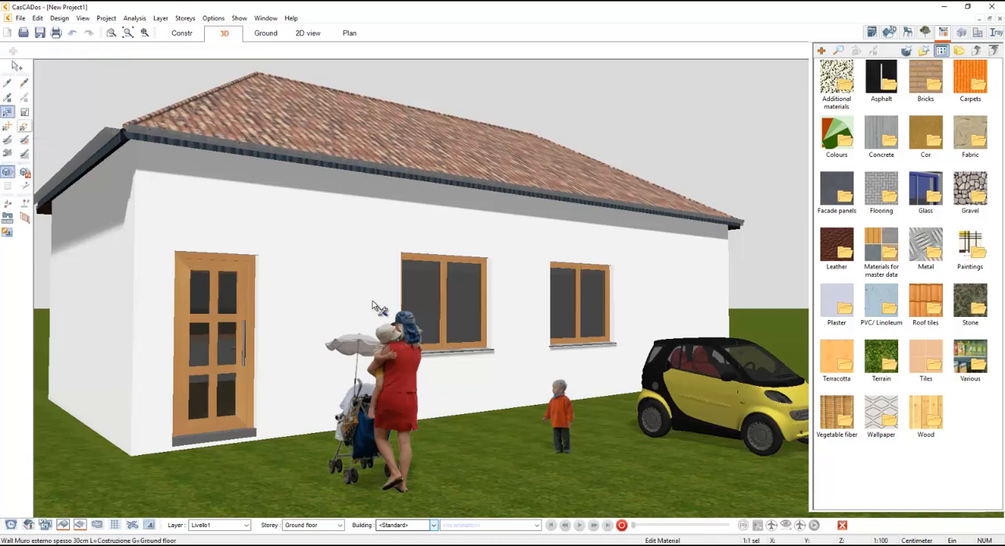
click(463, 178)
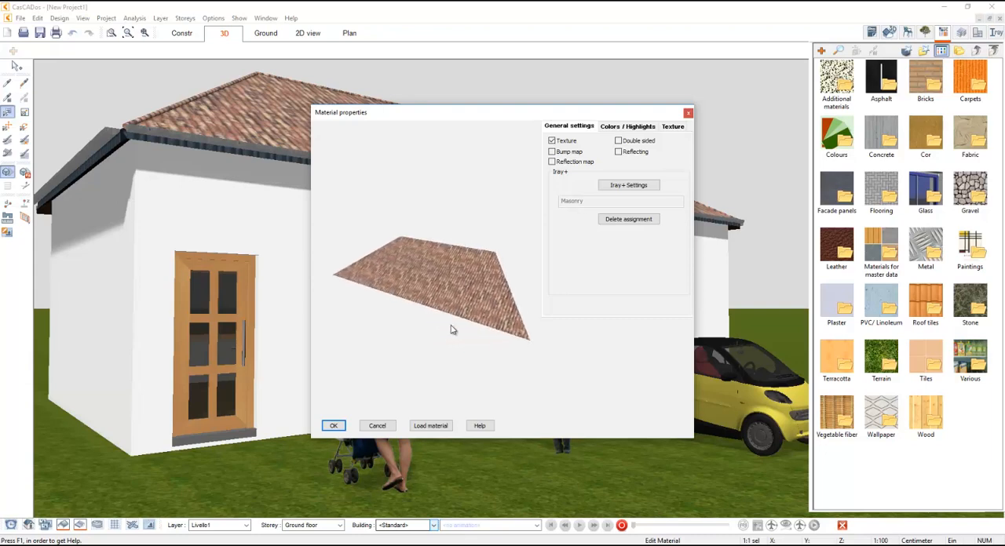
click(632, 186)
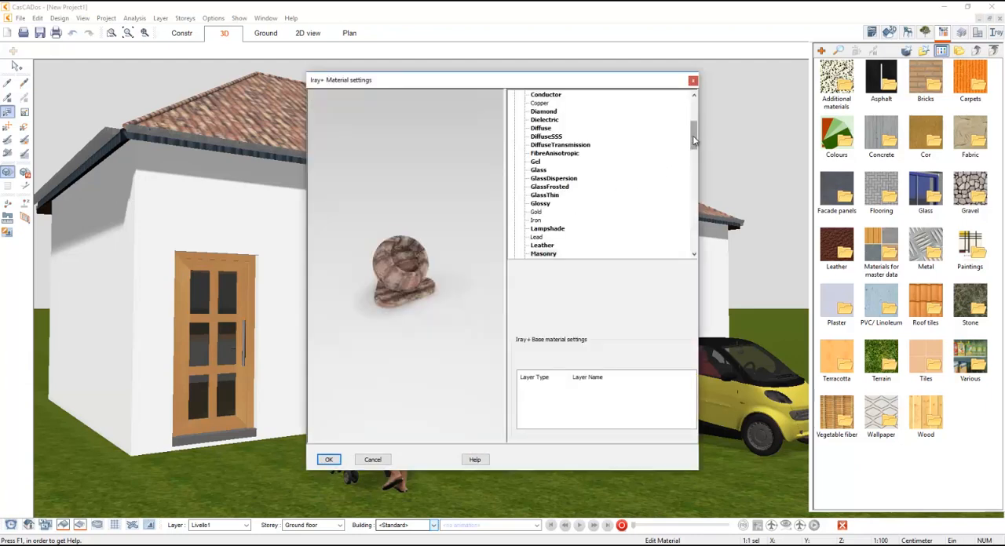
drag(695, 143, 700, 160)
click(543, 154)
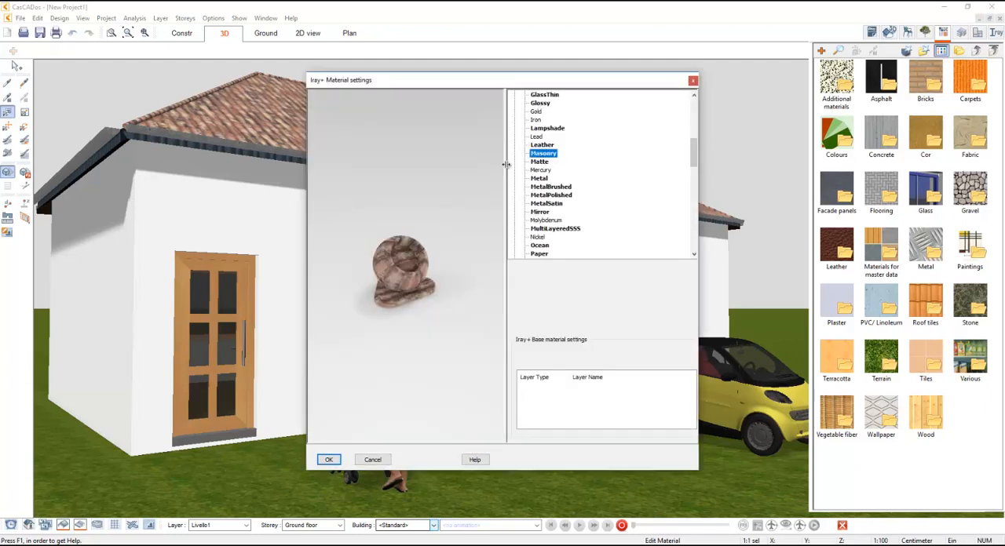
click(445, 253)
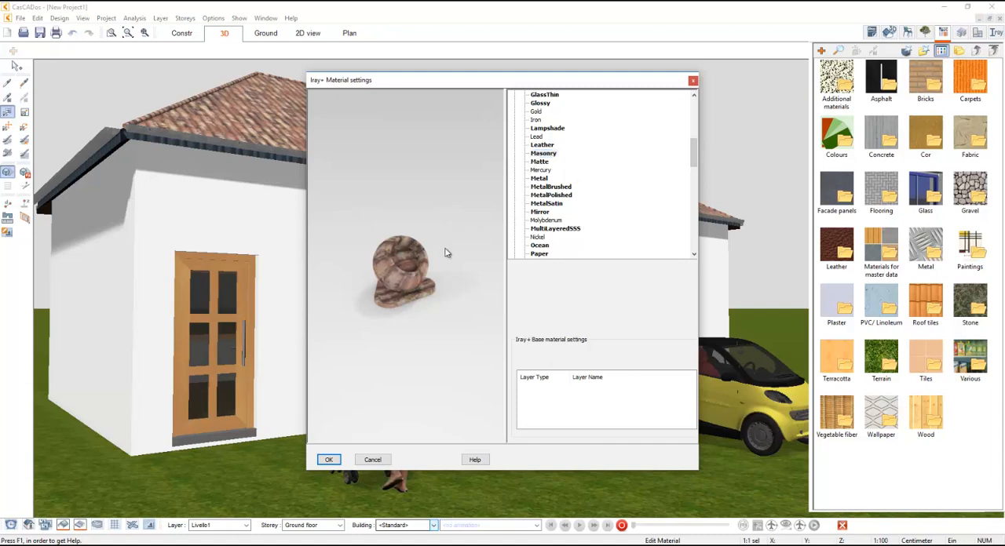
click(329, 461)
click(377, 428)
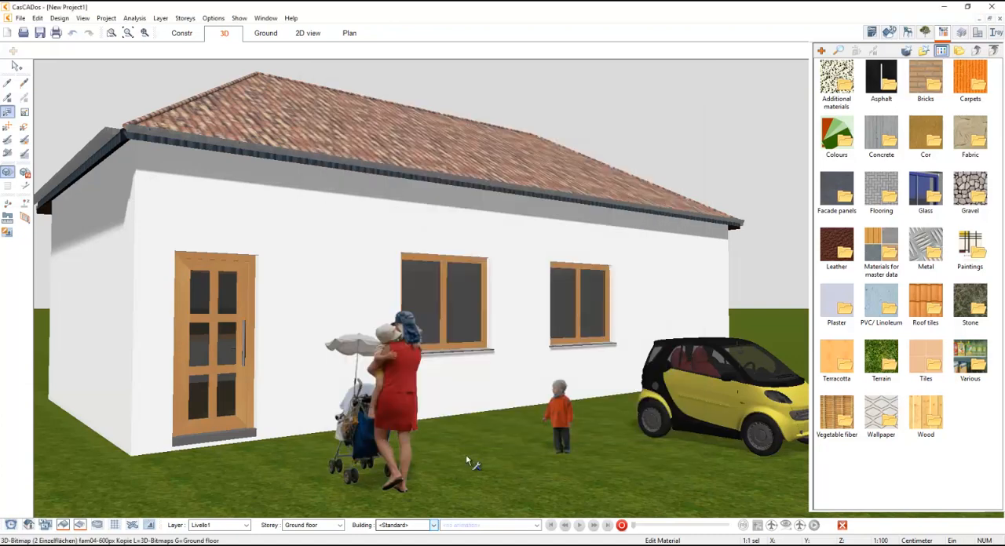
- Inspect the lawn's material properties and its Iray+ material assignment without changing them
click(527, 469)
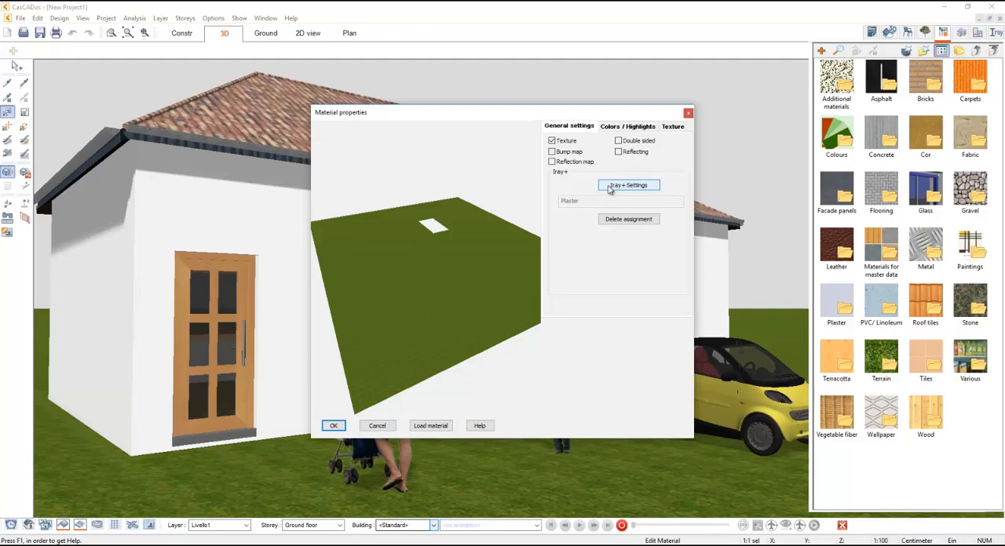
click(628, 185)
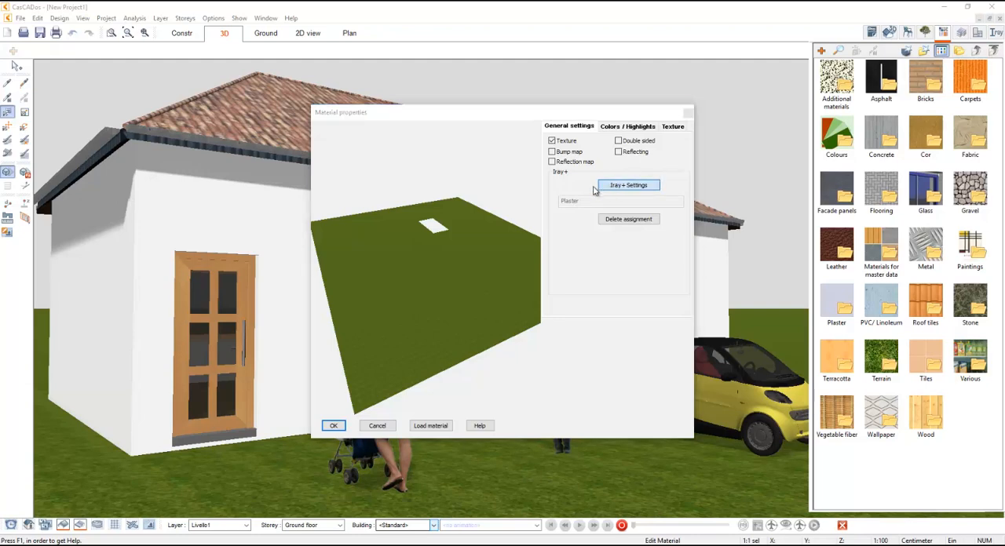
click(367, 460)
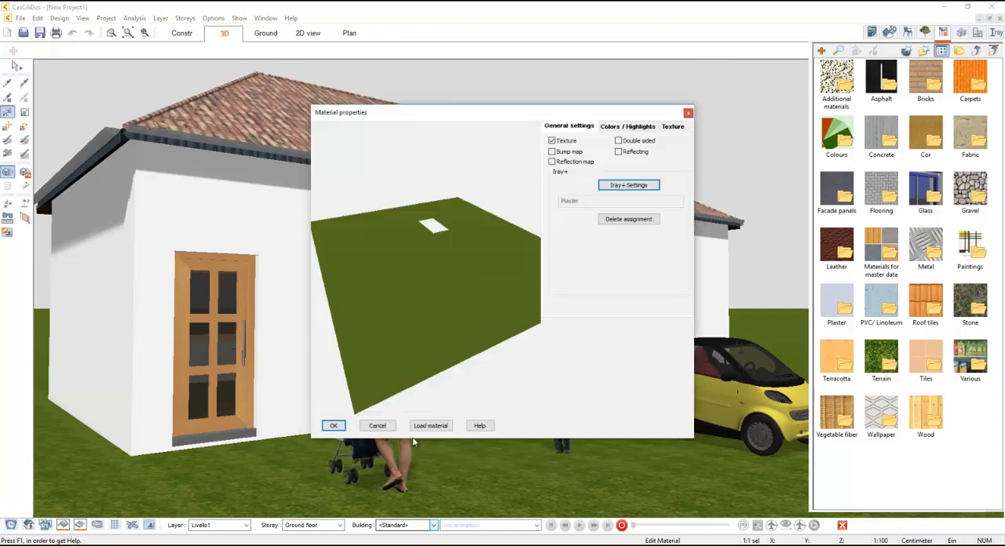
click(376, 424)
key(Escape)
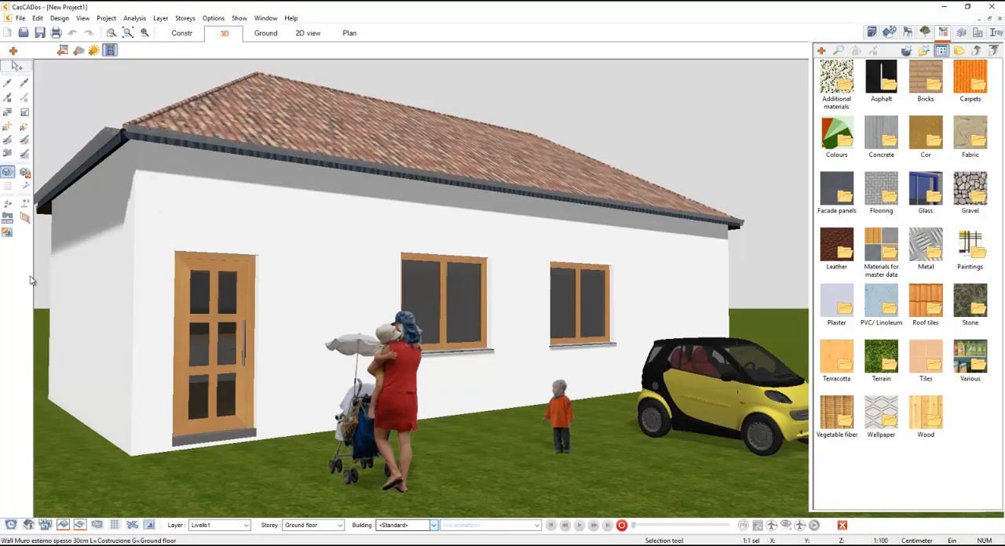
- Assign the Iray+ base material Wood to the entrance door's frame
click(7, 112)
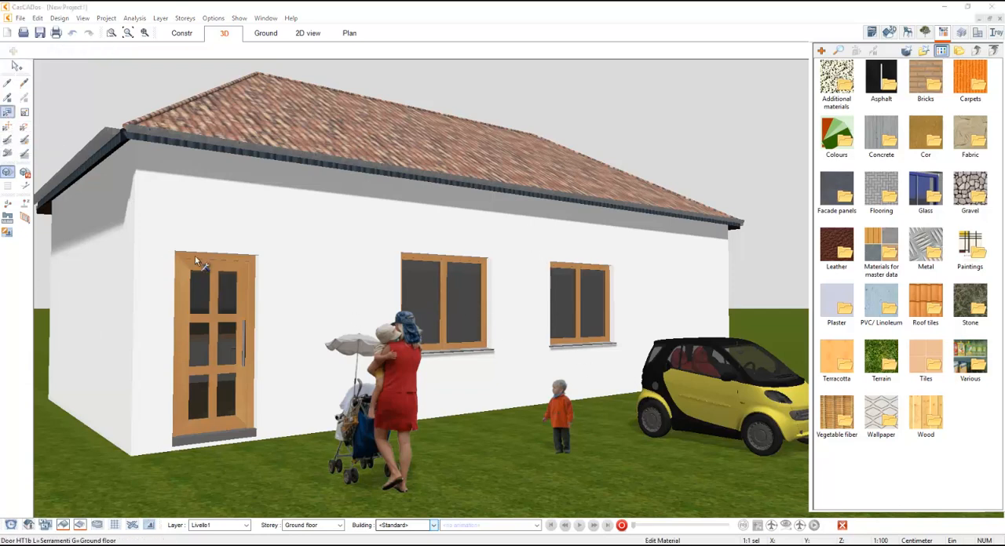
click(201, 264)
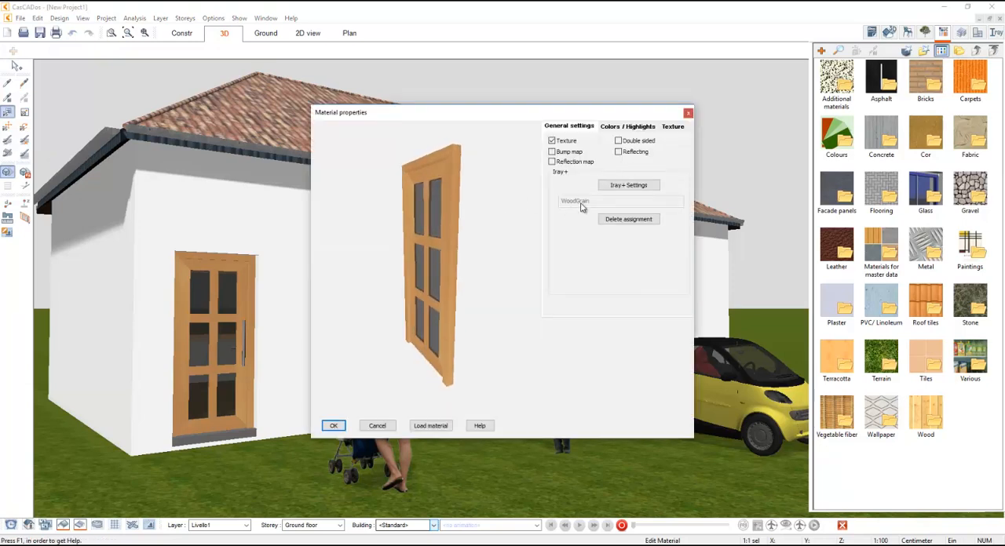
click(603, 186)
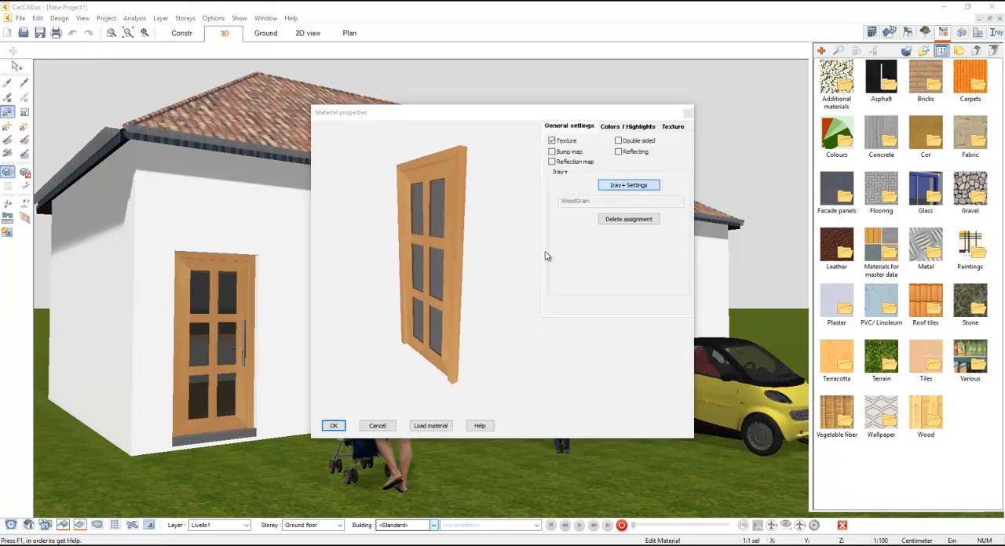
scroll(686, 208, down, 2)
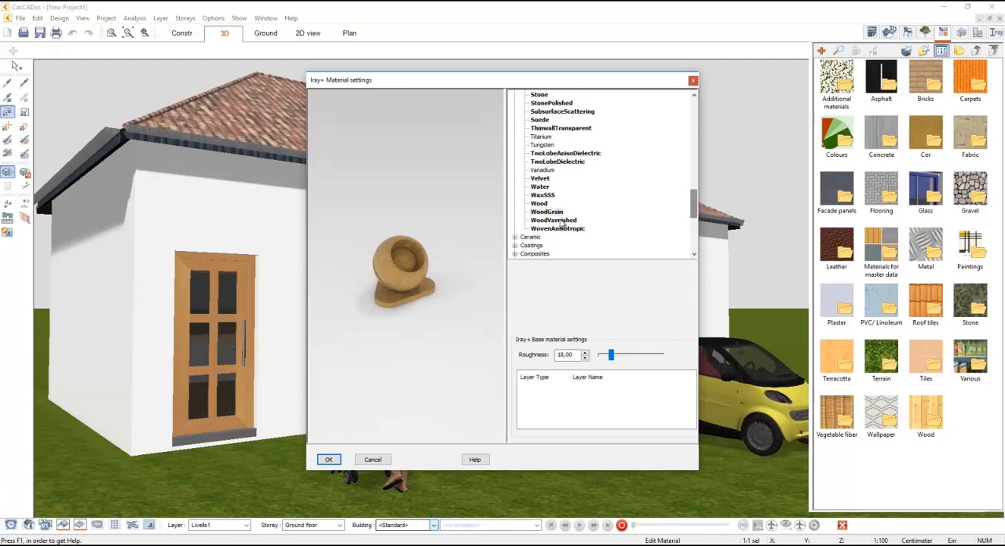
click(538, 204)
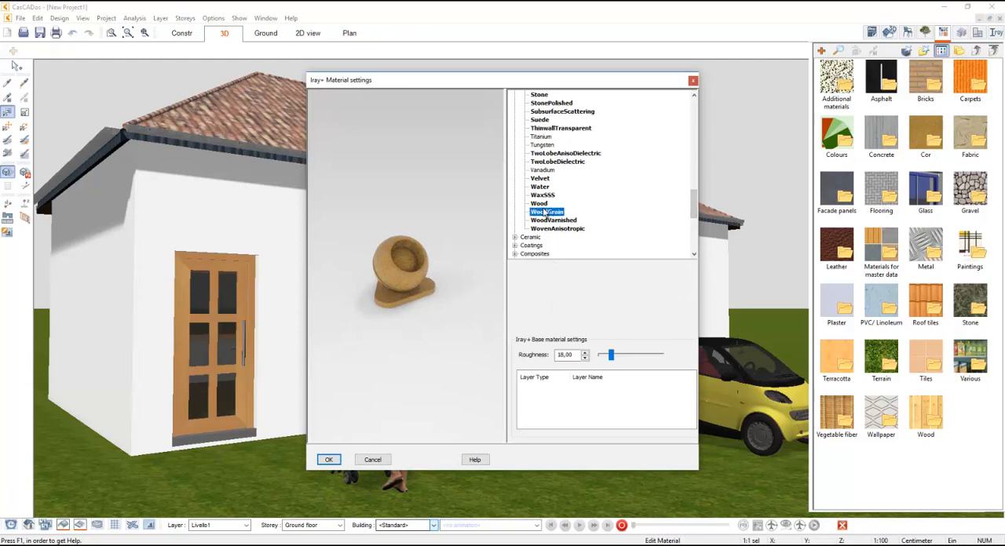
click(328, 459)
click(330, 424)
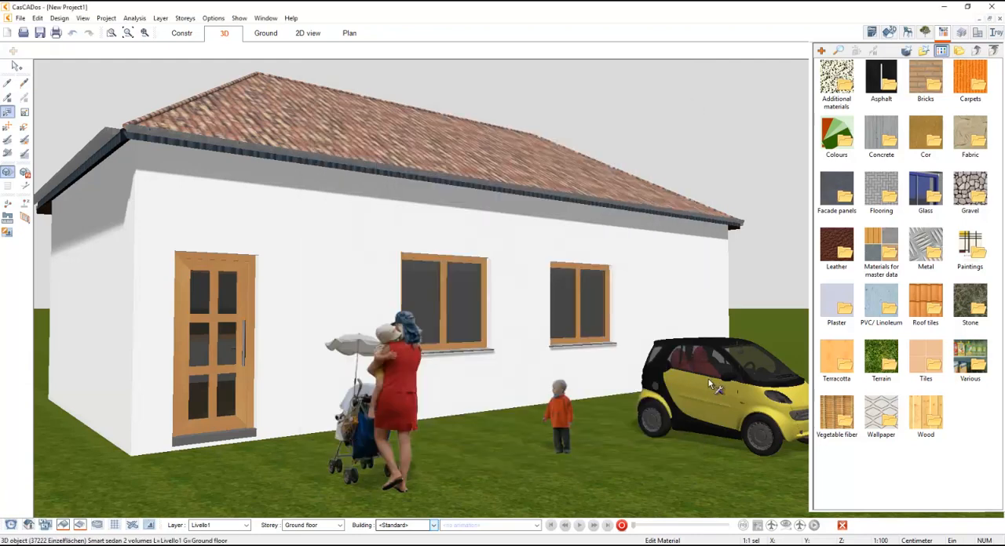
- Check the window frame's Iray+ assignment and render the scene in the Iray+ visualization
click(595, 340)
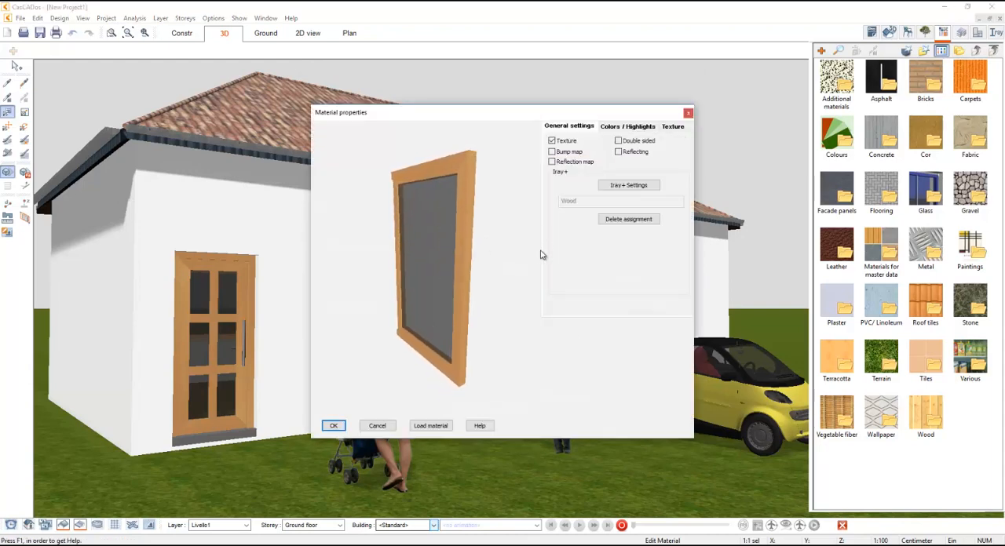
key(Escape)
key(Escape)
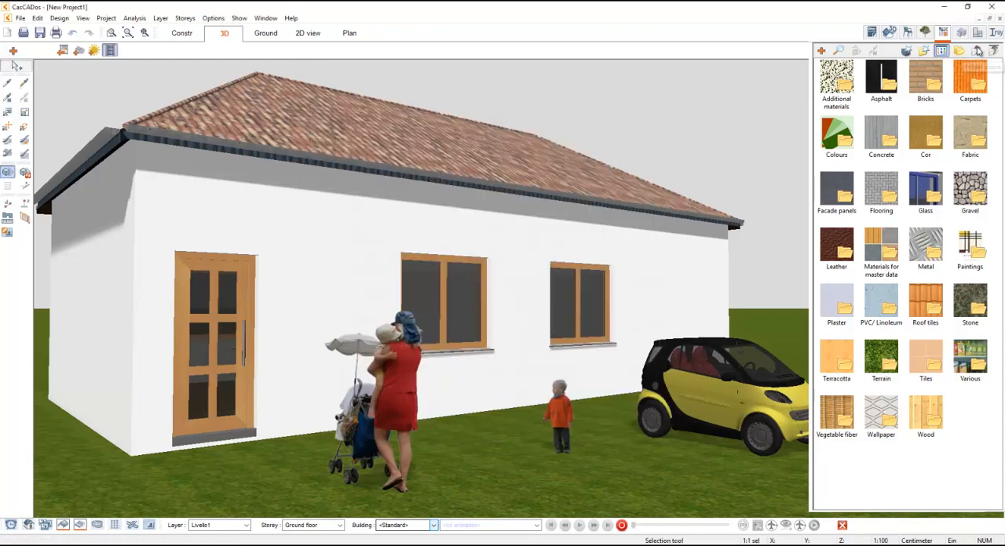
click(995, 33)
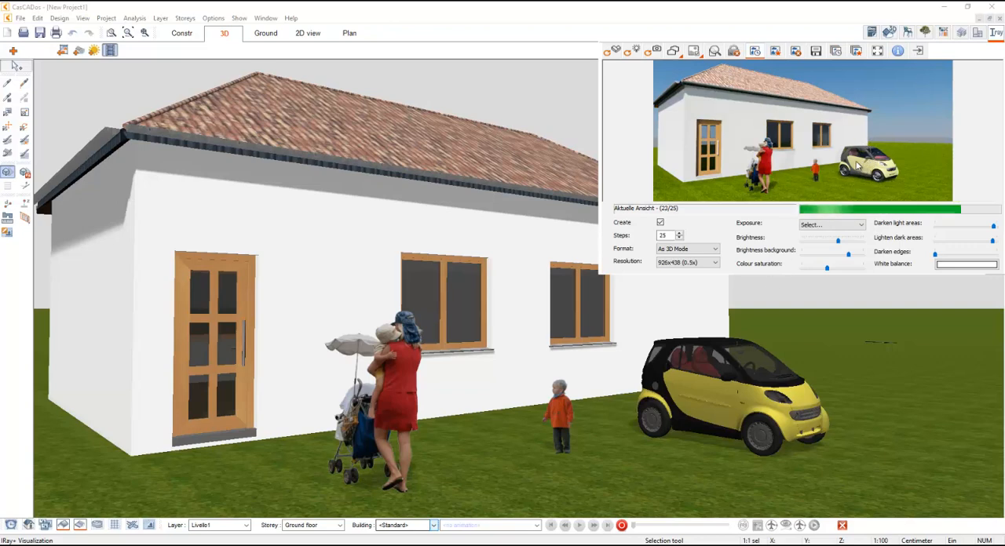
- Assign the Iray+ material GlossyPlasticYellow to the car's yellow bodywork
click(8, 112)
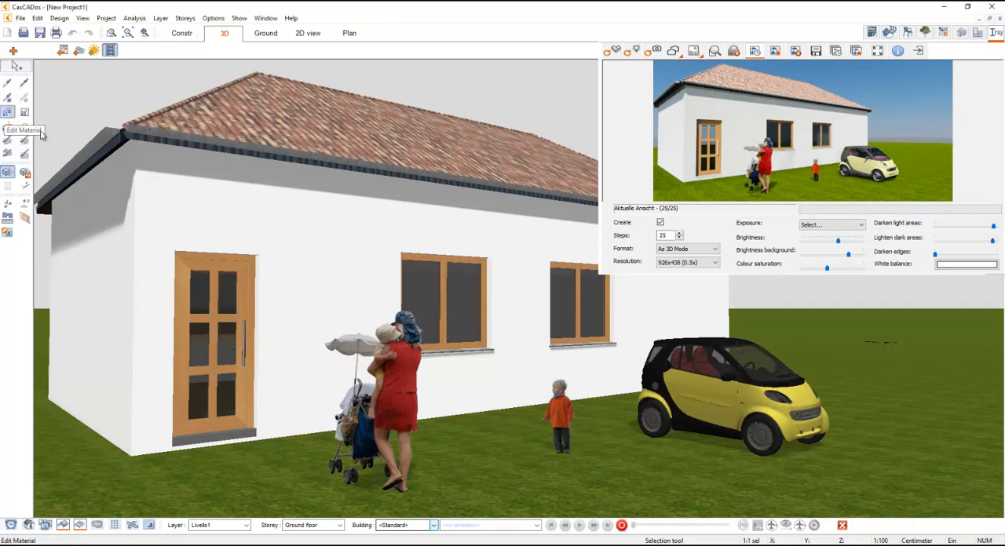
click(698, 390)
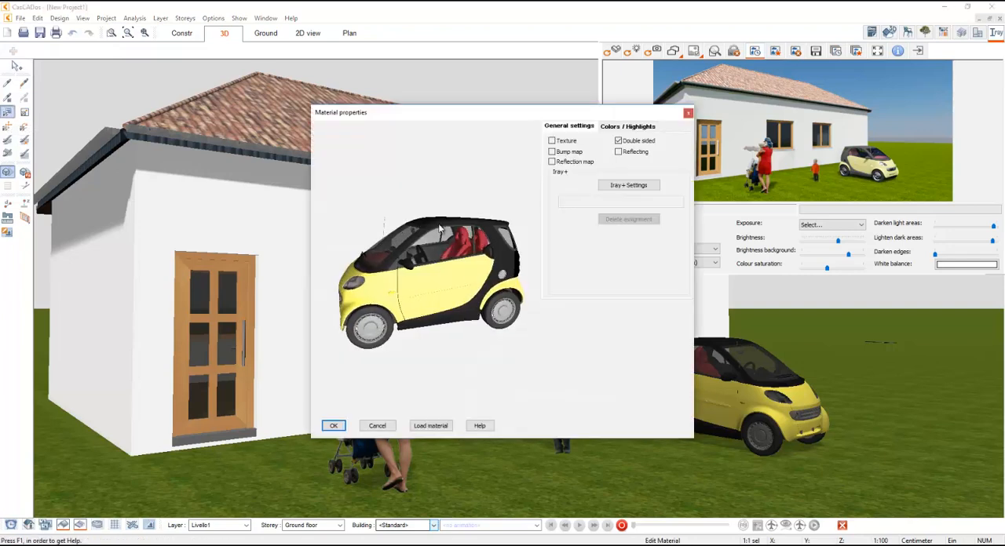
click(576, 220)
scroll(578, 227, down, 5)
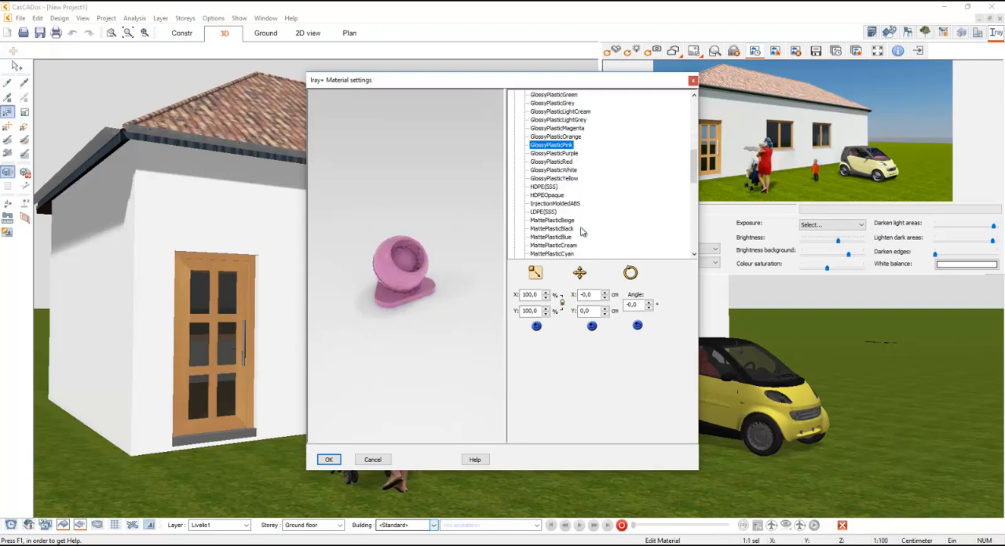
click(578, 229)
scroll(584, 235, down, 3)
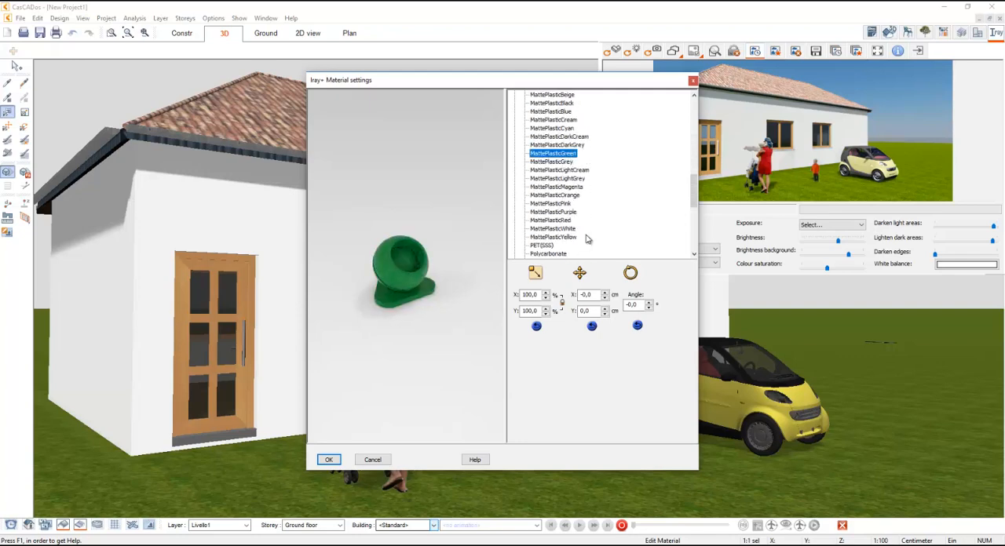
click(574, 236)
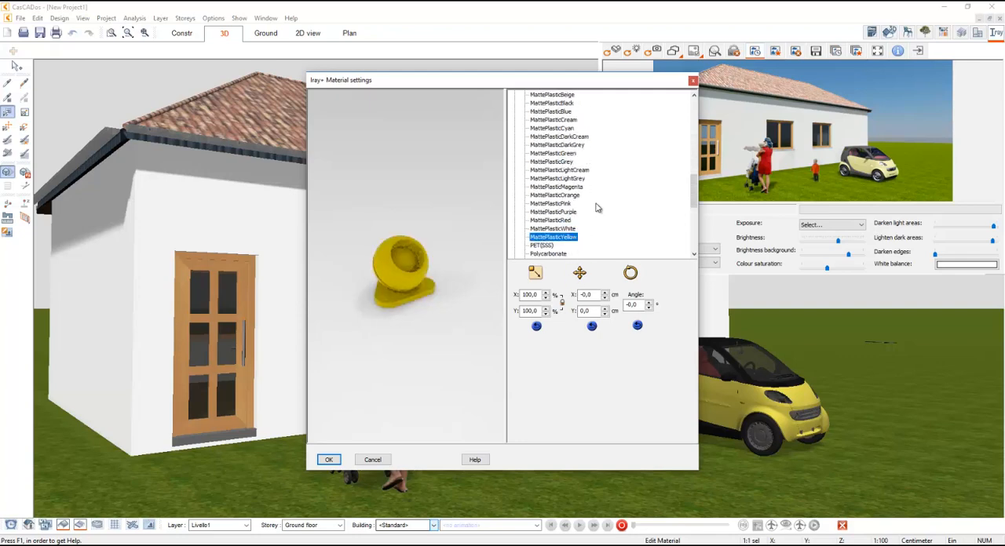
scroll(602, 210, up, 5)
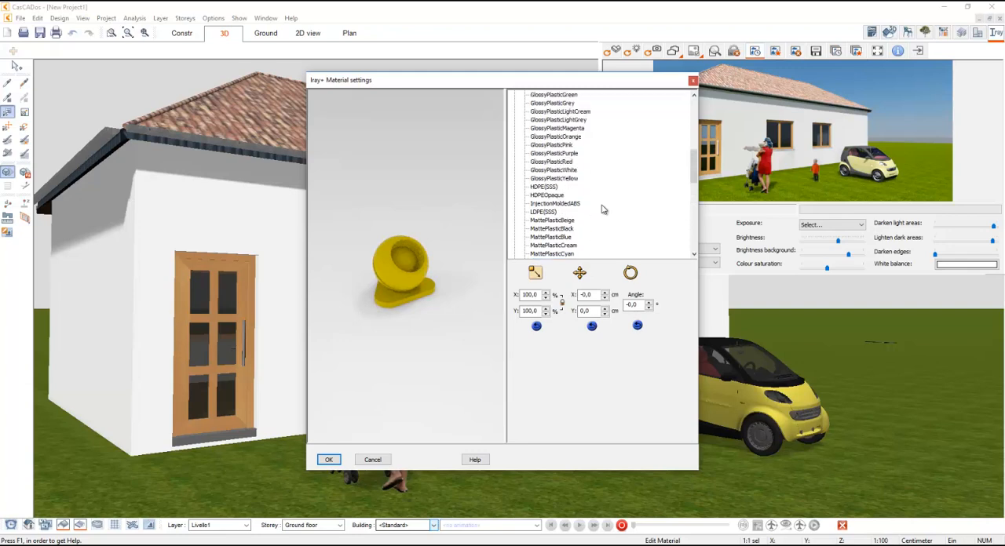
click(572, 179)
click(328, 459)
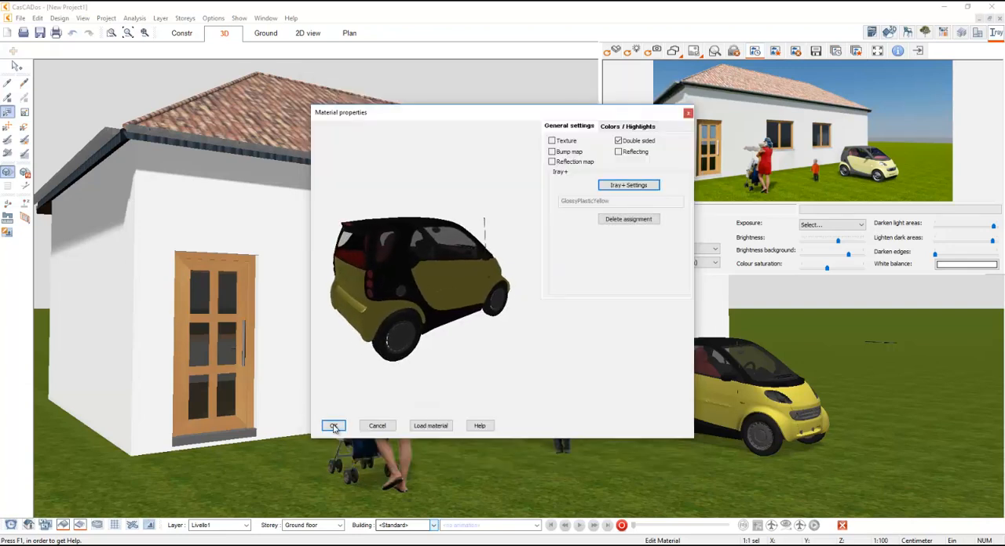
click(332, 423)
click(23, 82)
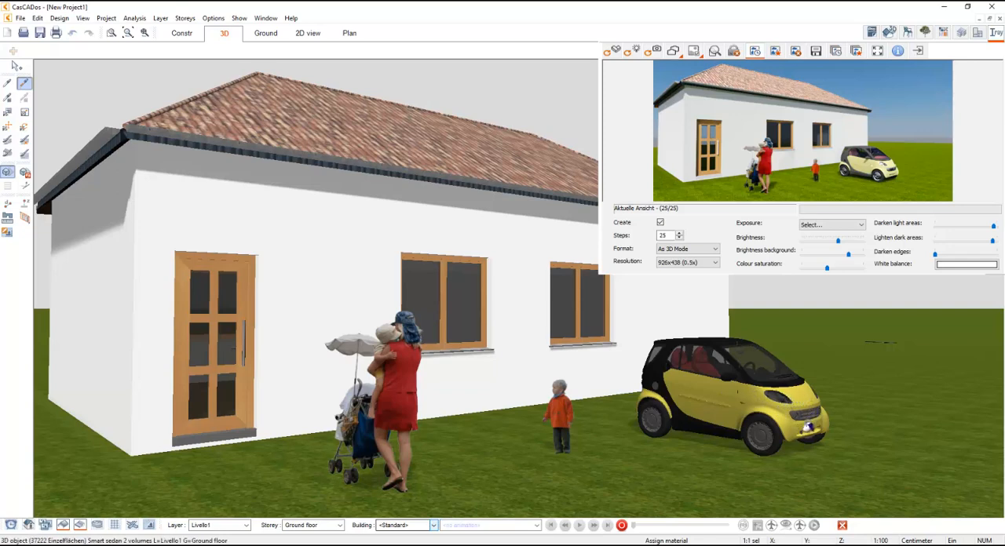
key(Escape)
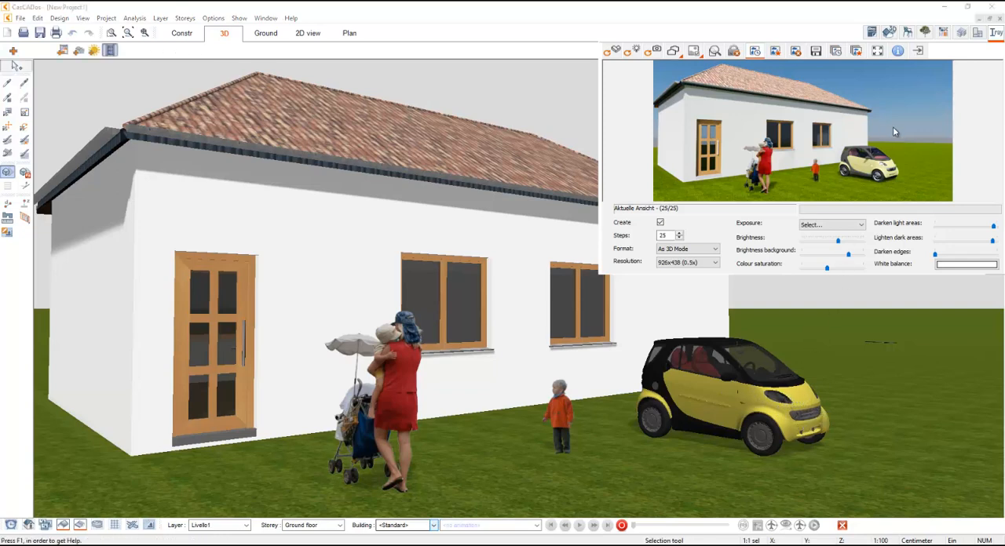
- Insert a tree from the Trees (elevation view) catalogue beside the car and move it closer to the viewer
click(995, 34)
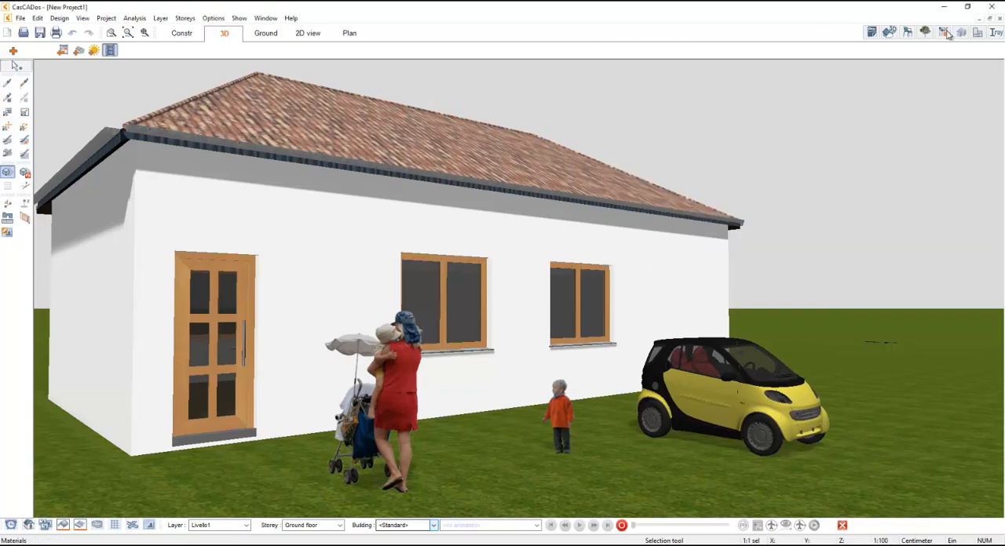
click(925, 32)
click(975, 51)
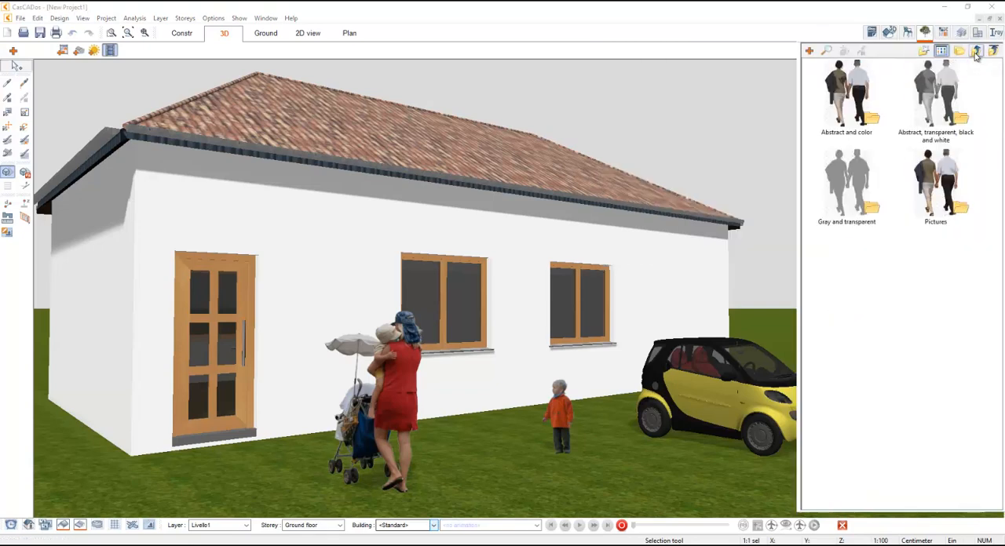
click(976, 51)
scroll(932, 265, down, 5)
double_click(932, 266)
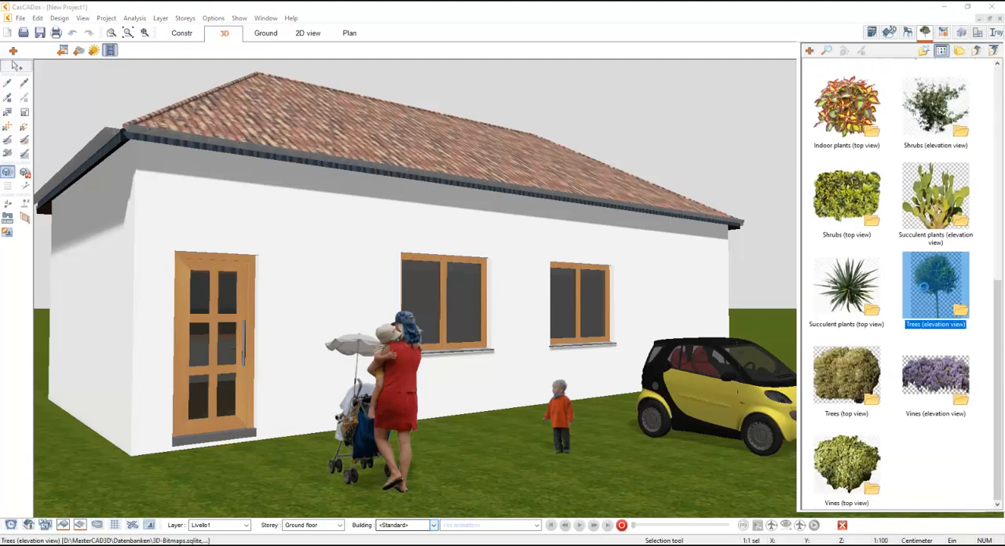
scroll(931, 251, down, 5)
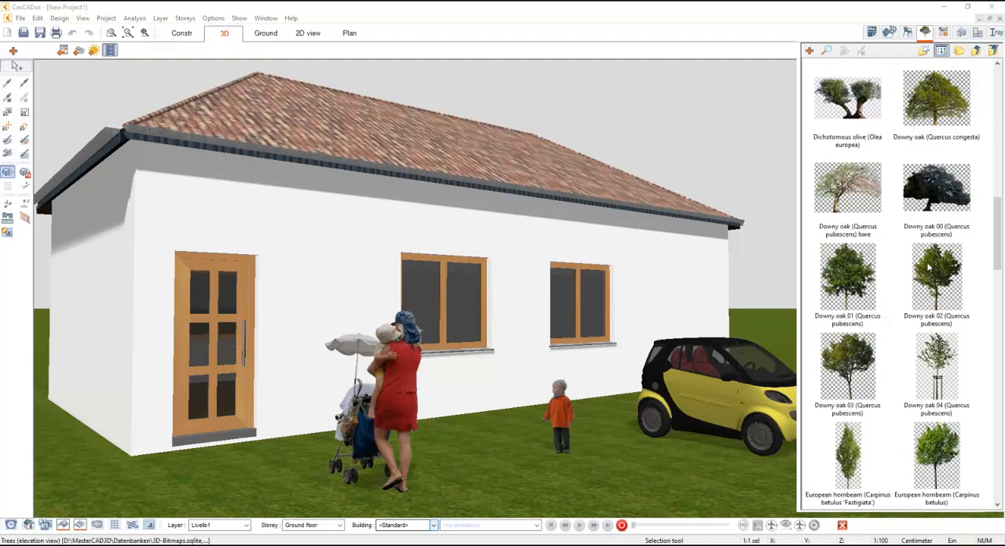
double_click(928, 268)
click(926, 33)
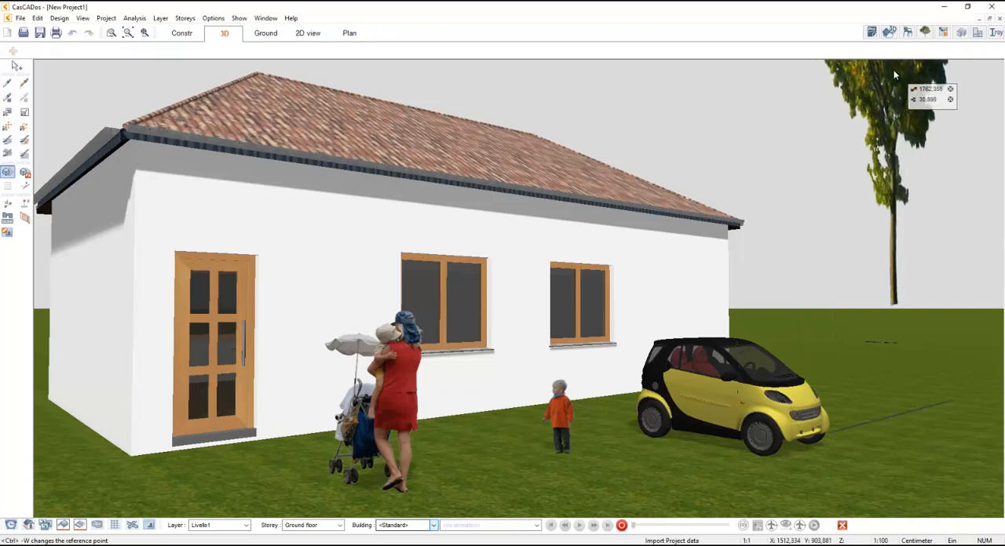
click(878, 173)
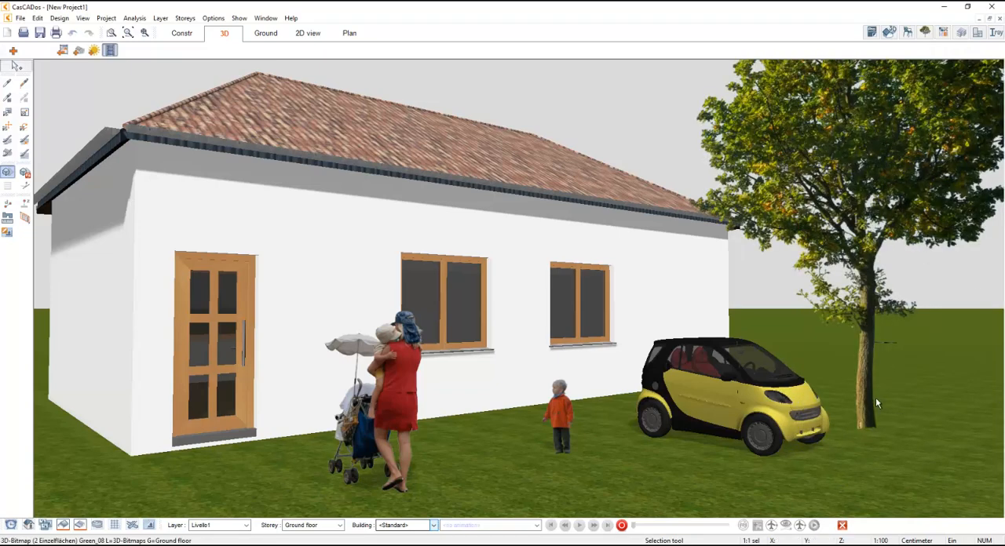
drag(877, 403, 892, 470)
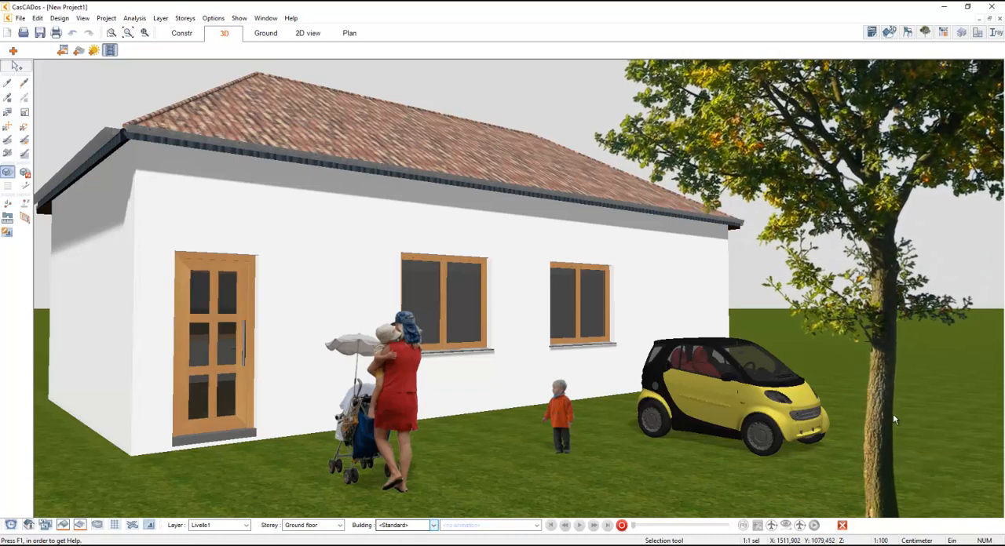
- Update the Iray+ rendering to include the new tree and enlarge the render preview
click(995, 34)
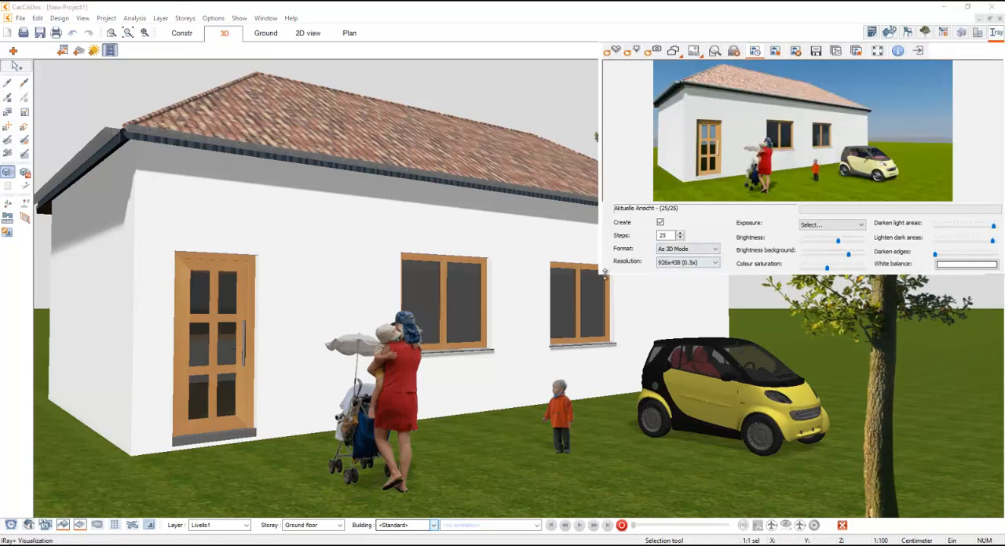
click(611, 51)
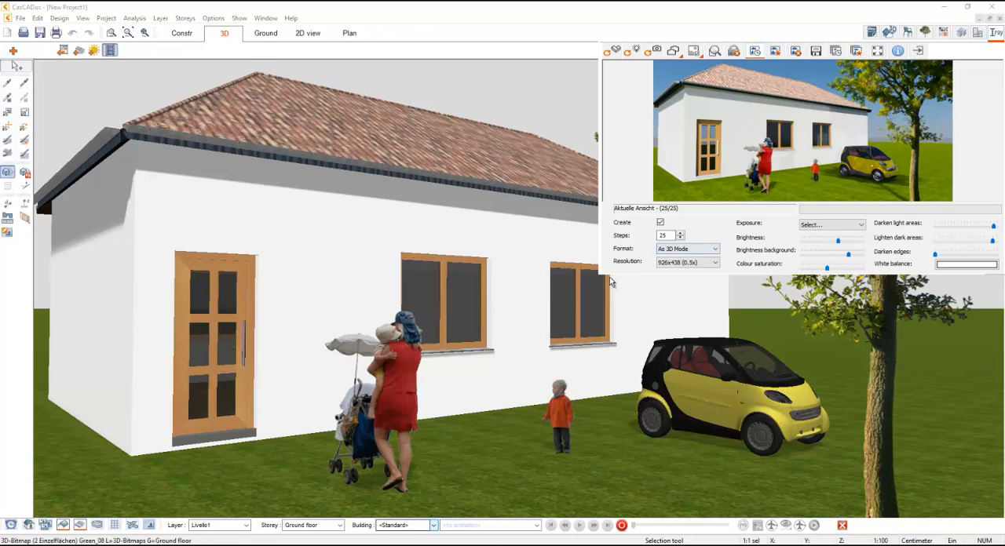
drag(603, 277, 577, 386)
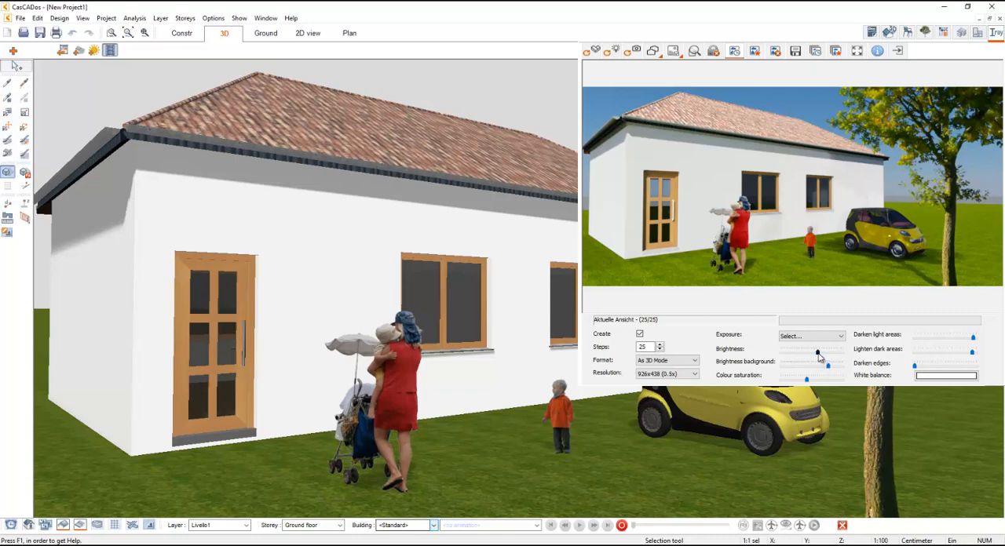
- Adjust the Iray+ render's brightness, first slightly up and finally slightly below its starting level
drag(819, 358, 823, 356)
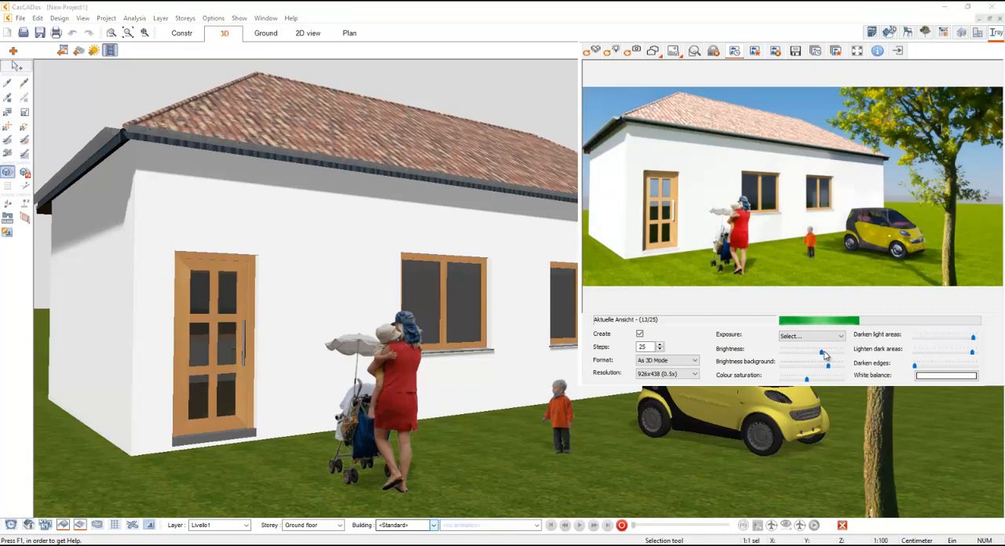
drag(823, 356, 813, 356)
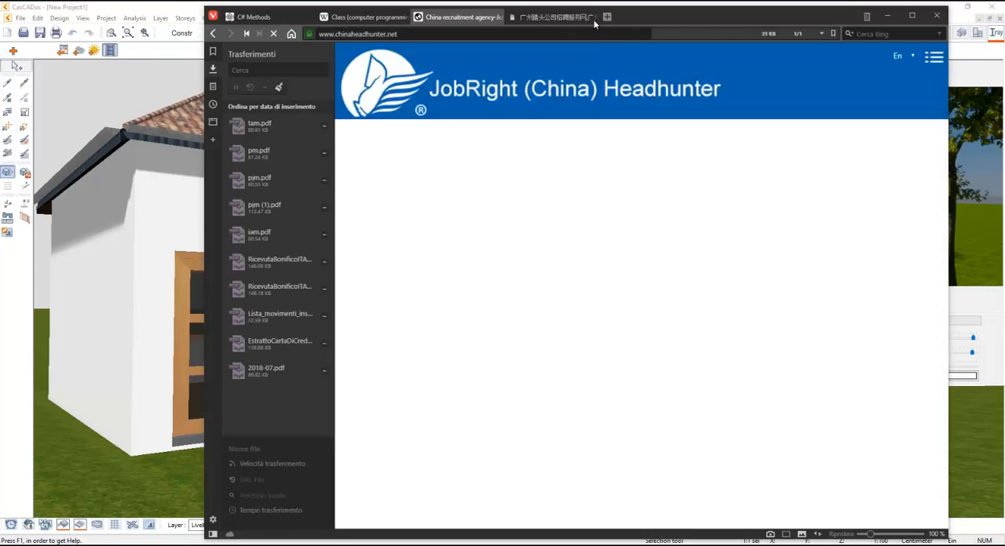
- Search the web for hdri in a new browser page and open the Wikipedia article on high dynamic range imaging
click(590, 17)
click(606, 17)
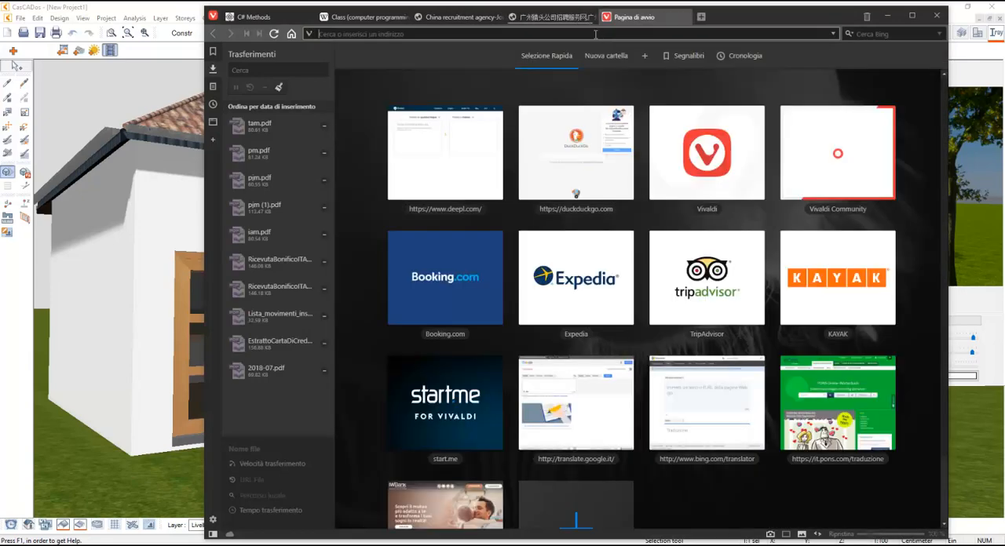
text(hdr)
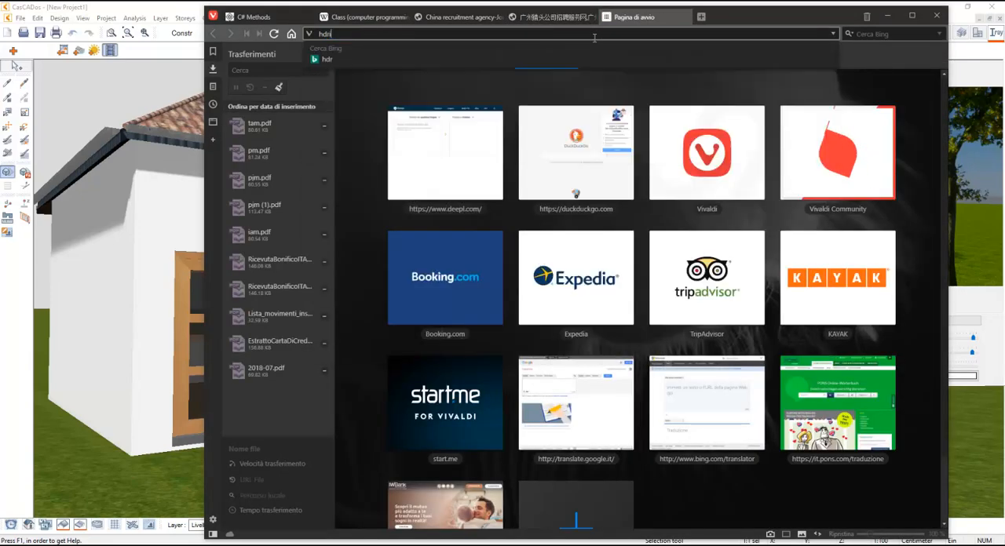
text(i)
key(Return)
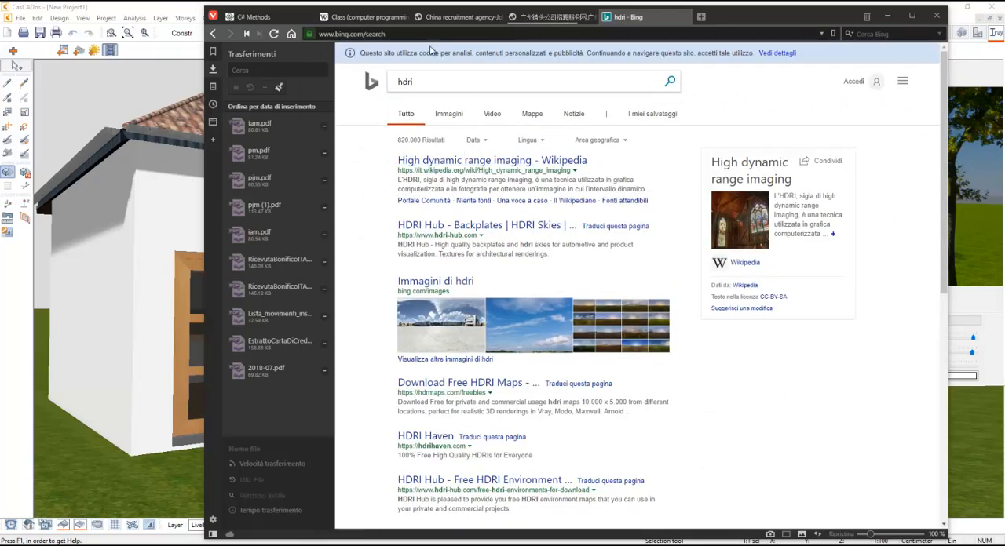
click(453, 160)
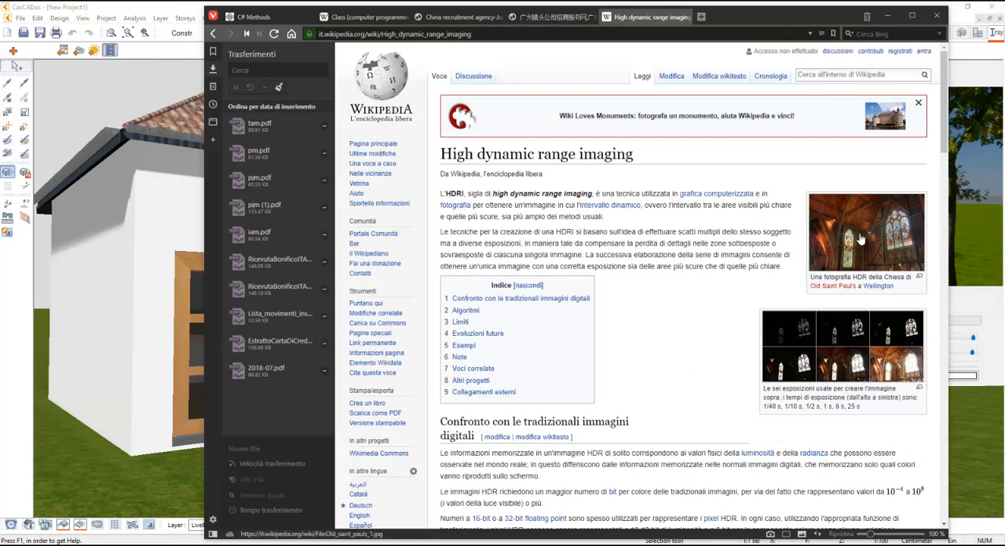
- Examine the article's enlarged picture of the six exposures, and close the browser to return to CasCADos
click(800, 365)
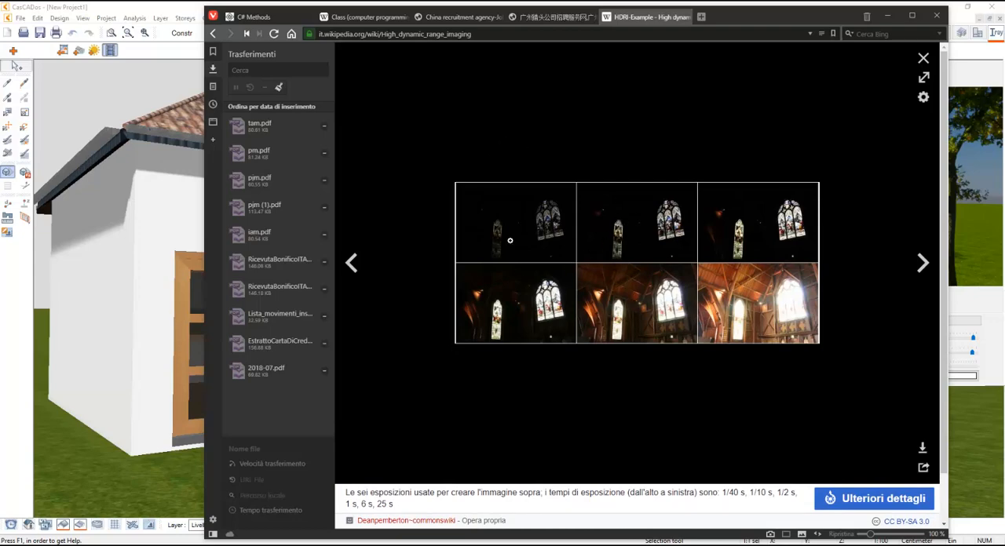
click(213, 34)
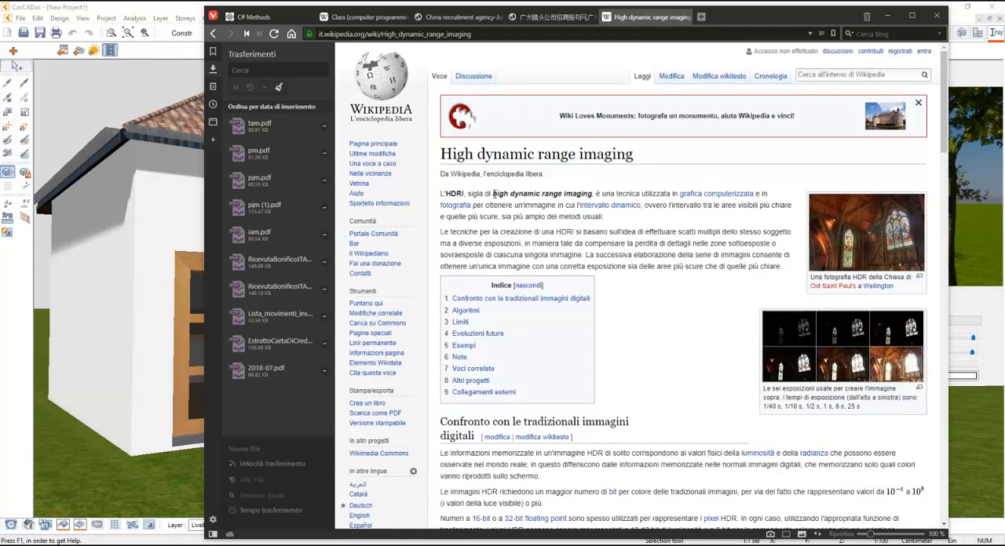
click(821, 345)
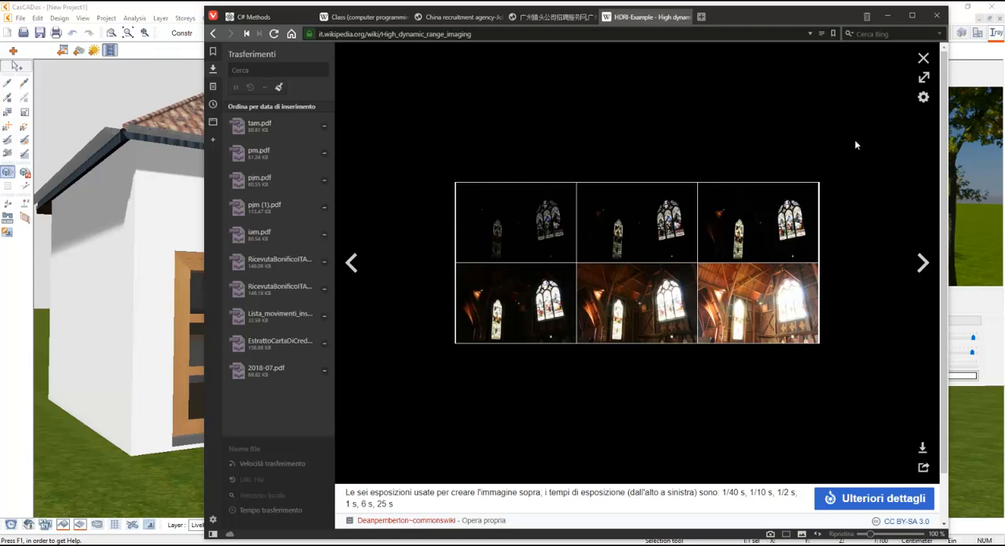
click(919, 60)
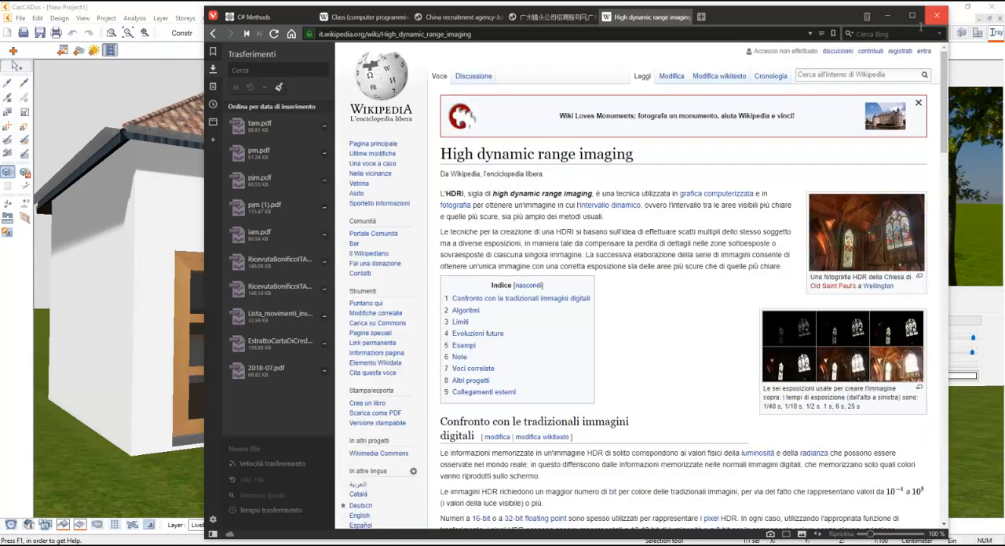
click(937, 15)
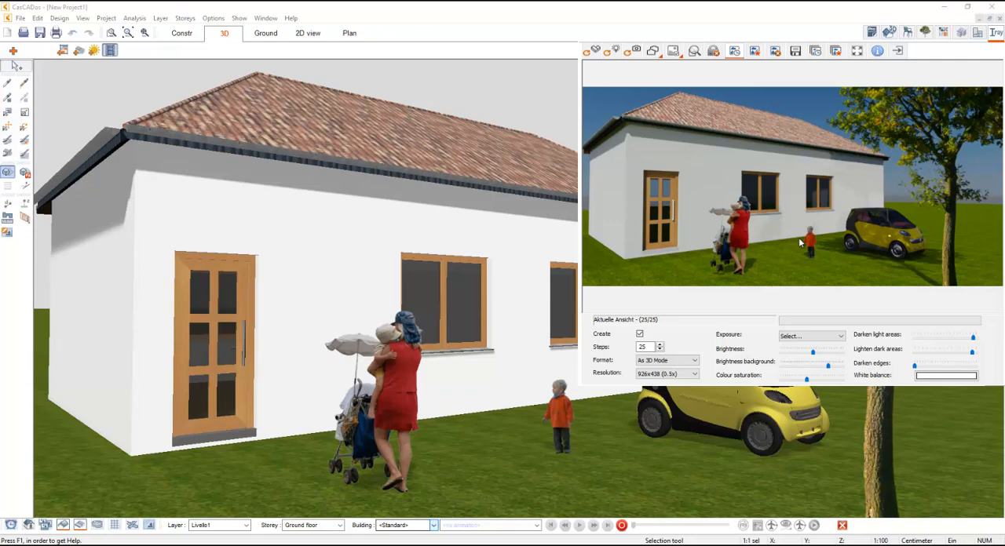
- Start loading an HDR file as the render background and look through the Iray+ subfolders for HDR images
click(673, 51)
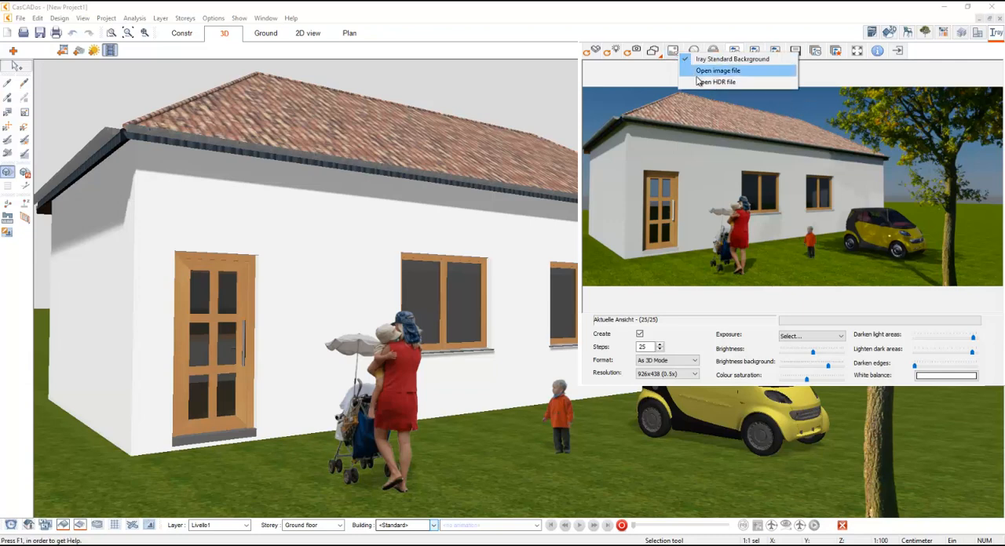
click(698, 82)
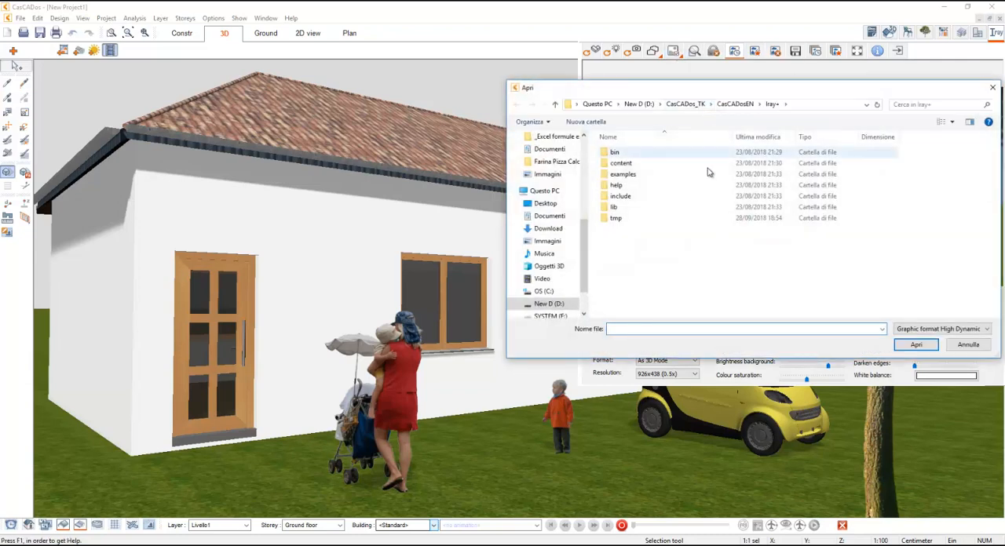
click(648, 154)
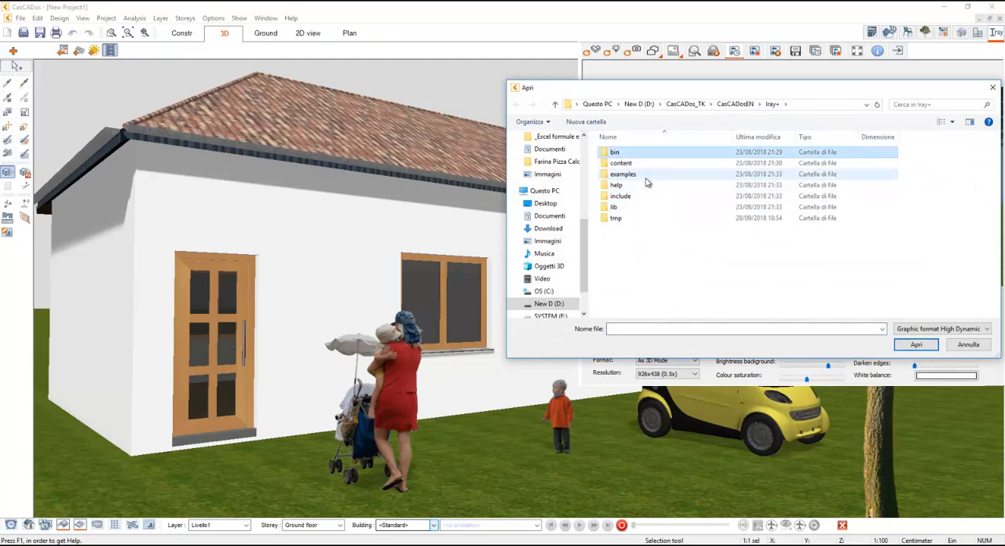
double_click(636, 175)
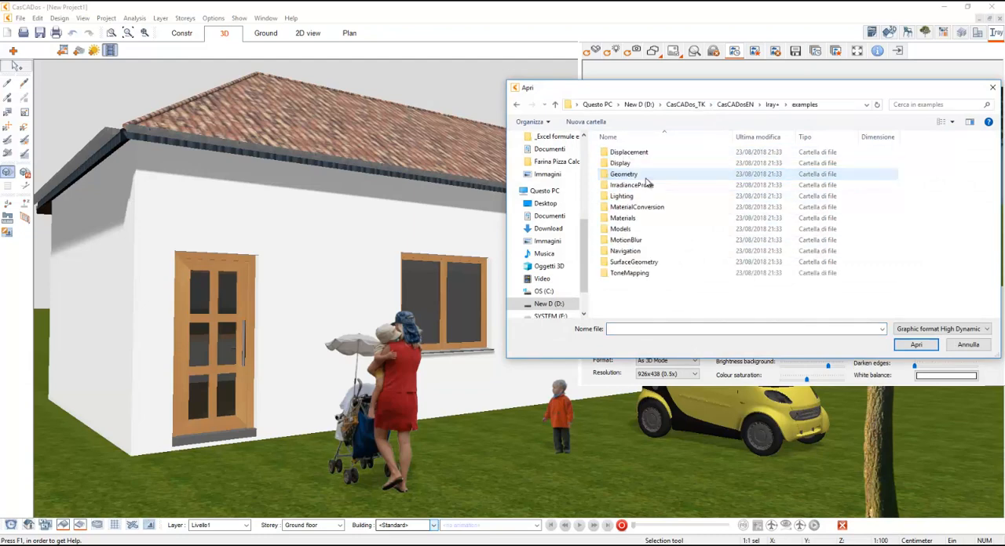
click(772, 105)
double_click(658, 163)
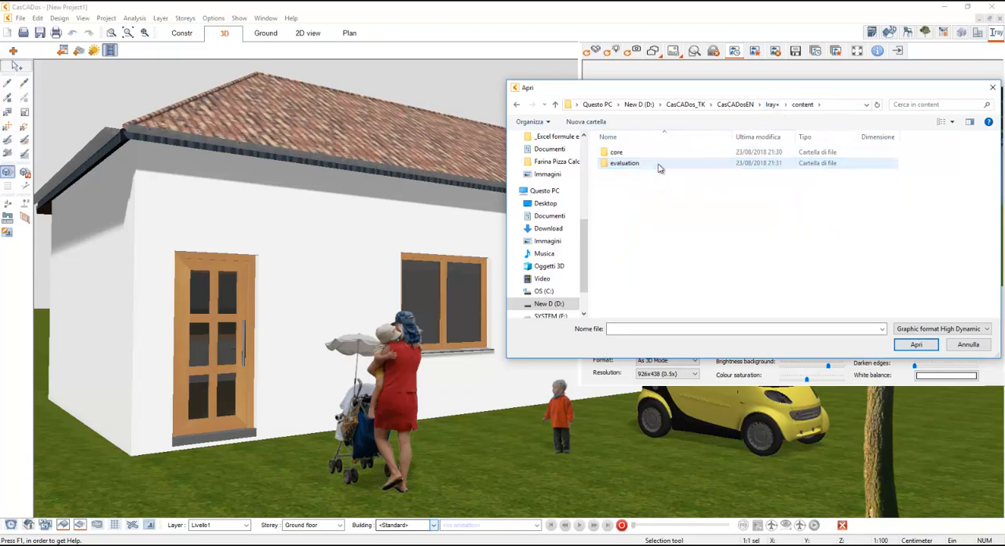
click(771, 104)
double_click(658, 152)
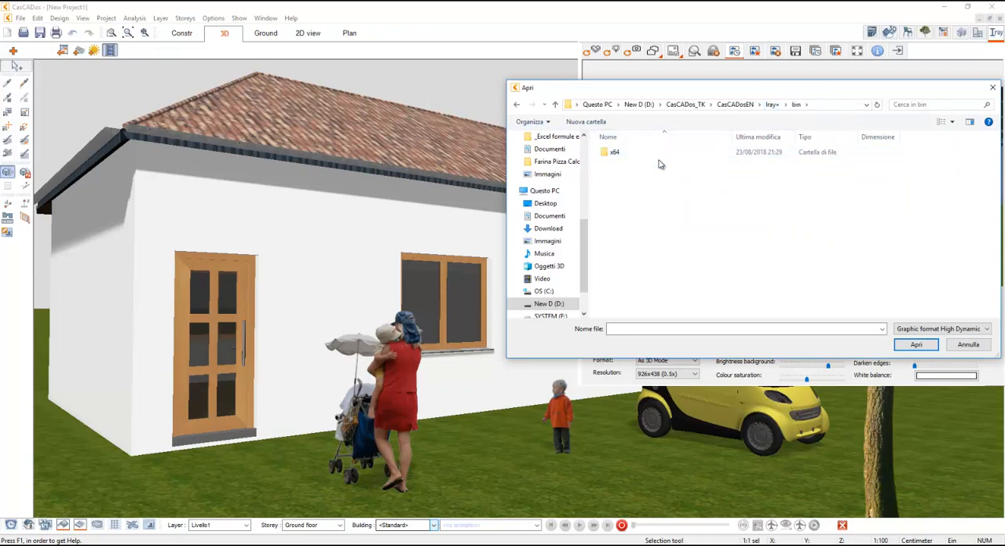
double_click(658, 153)
click(772, 104)
double_click(659, 202)
click(772, 105)
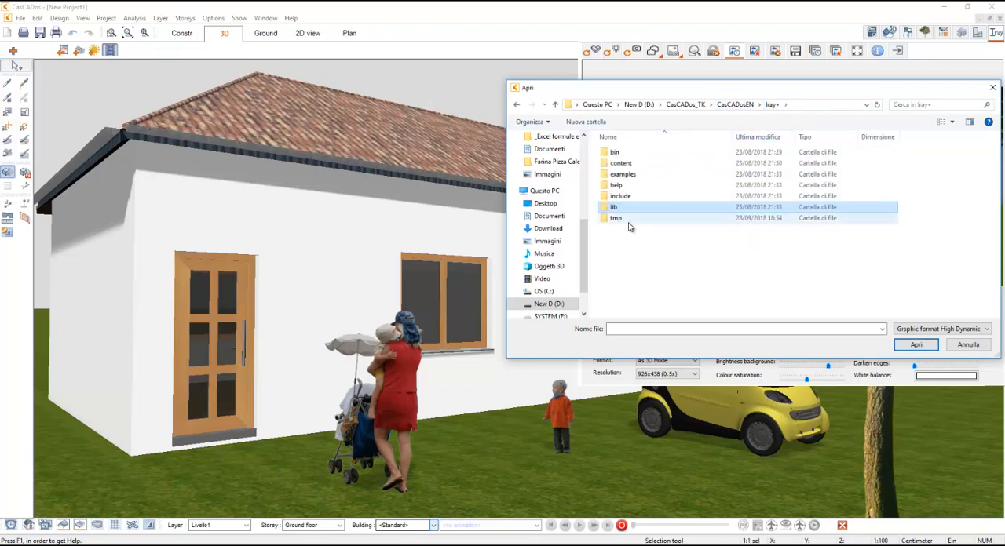
- Load Clear_4k.hdr from the Iray+ folder content/evaluation/Environments/skies as the HDR background of the render
double_click(633, 165)
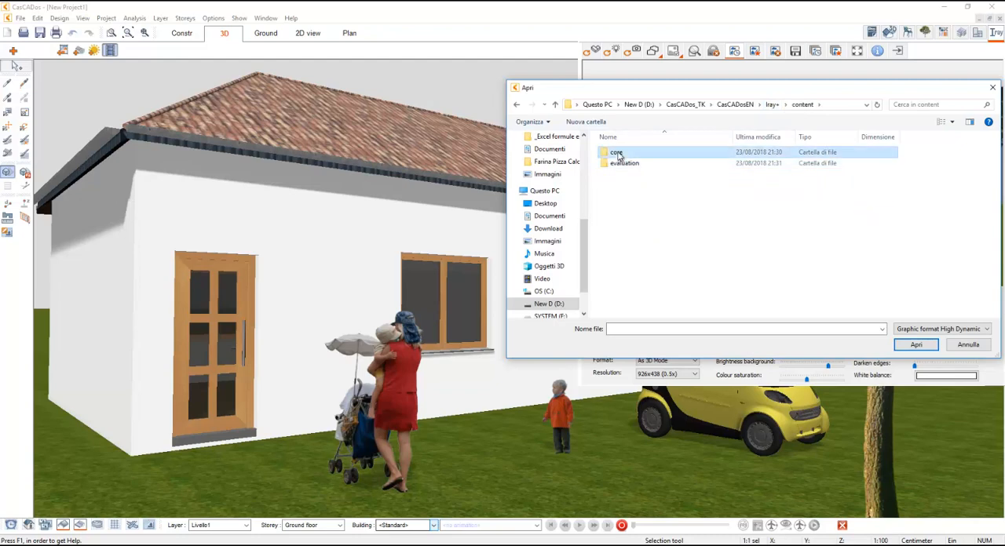
double_click(632, 165)
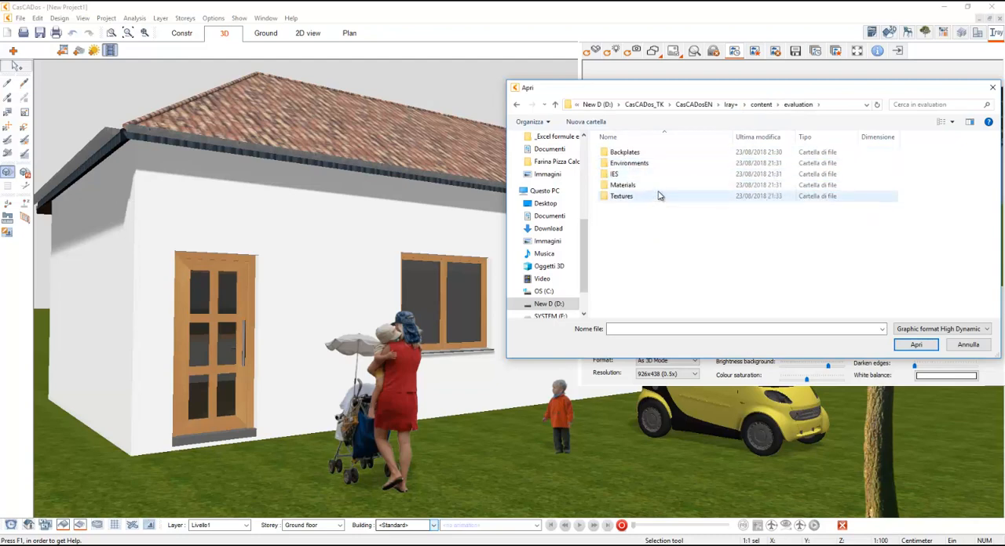
double_click(659, 195)
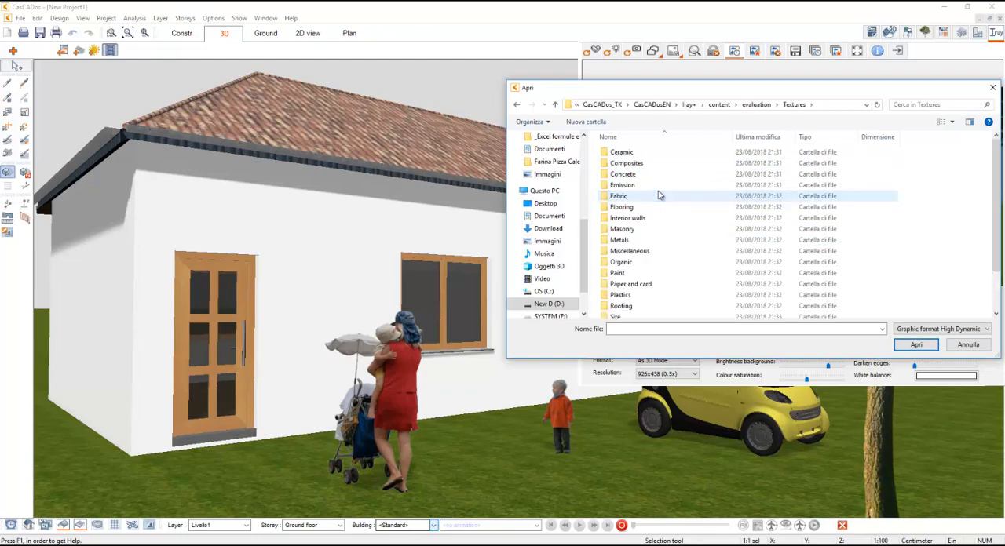
click(756, 104)
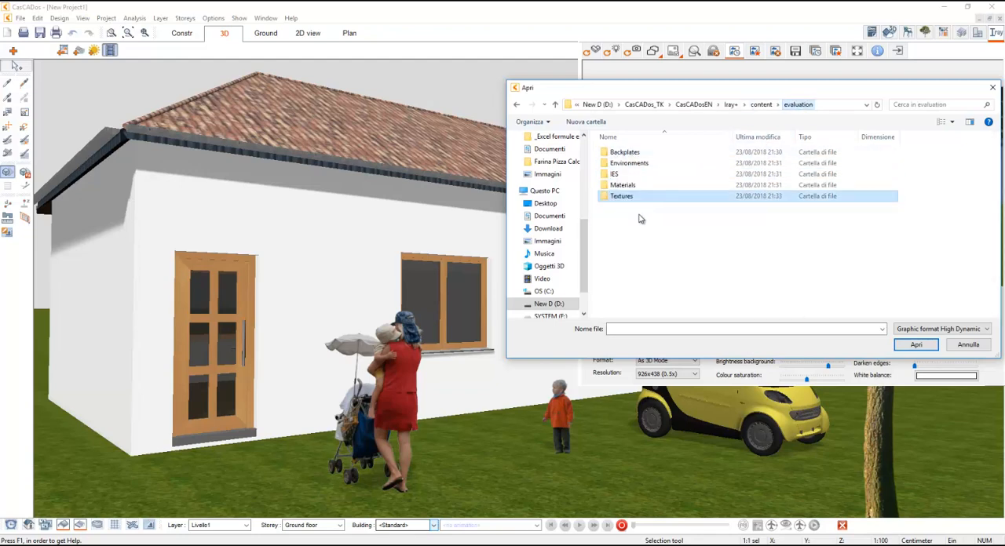
double_click(642, 163)
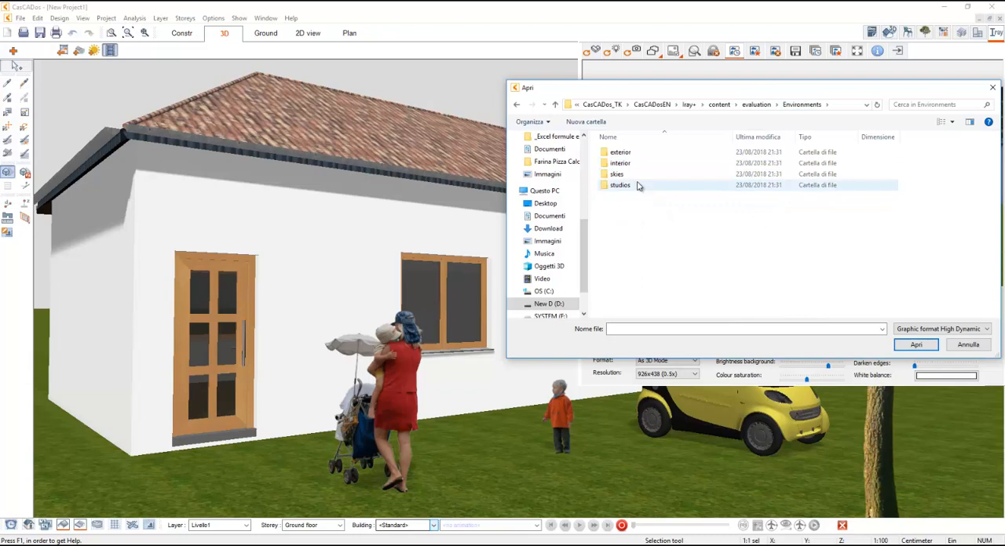
double_click(634, 174)
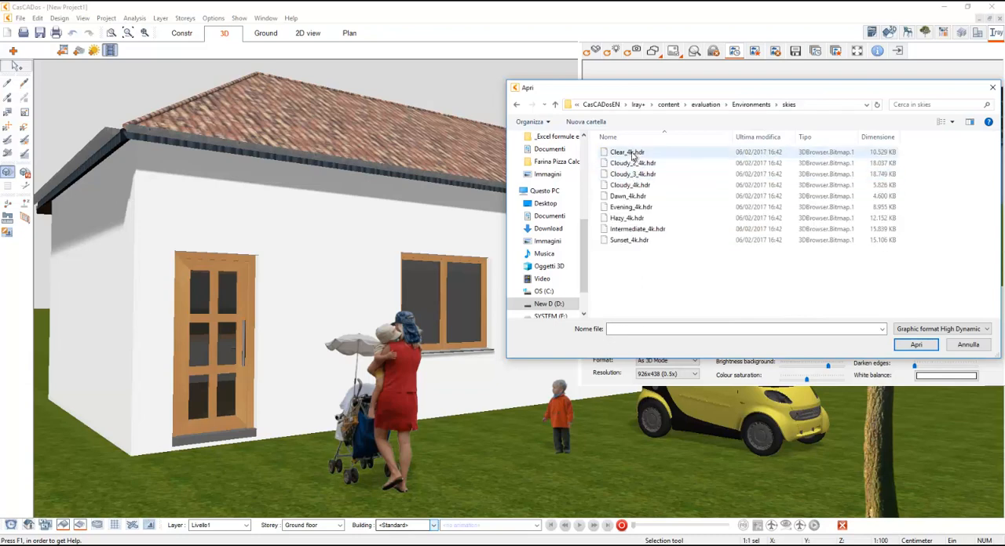
click(632, 153)
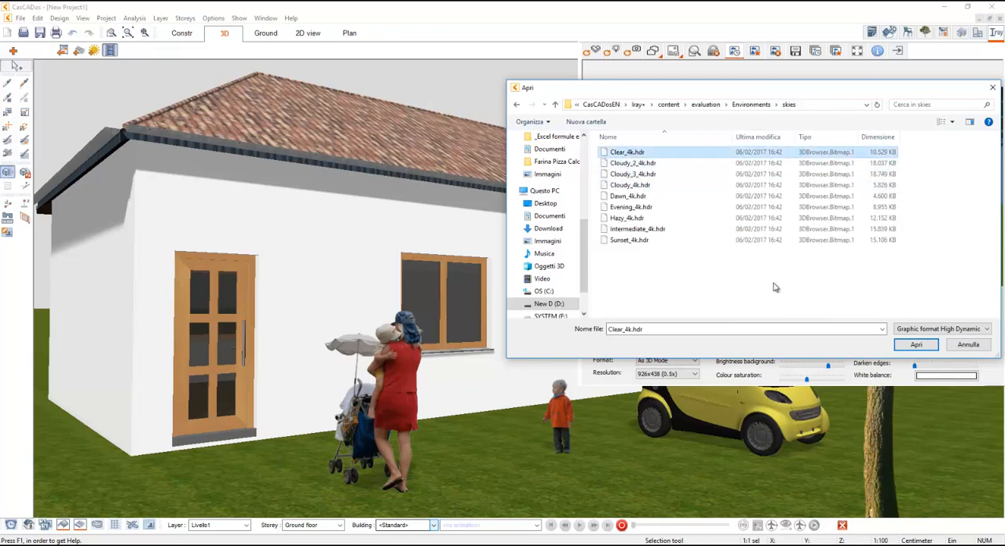
click(915, 346)
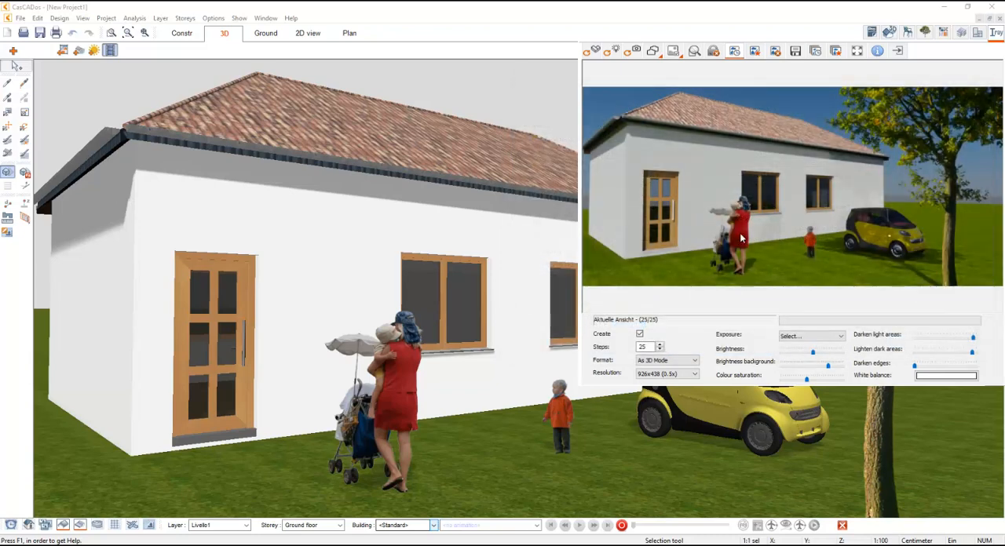
- Render the scene with the new HDR background using 10 steps
click(642, 334)
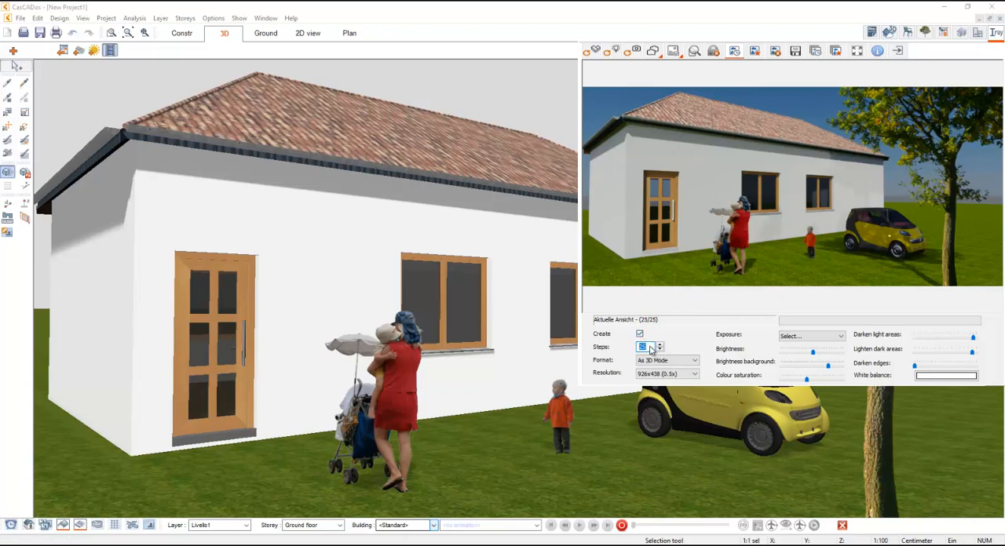
text(10)
key(Return)
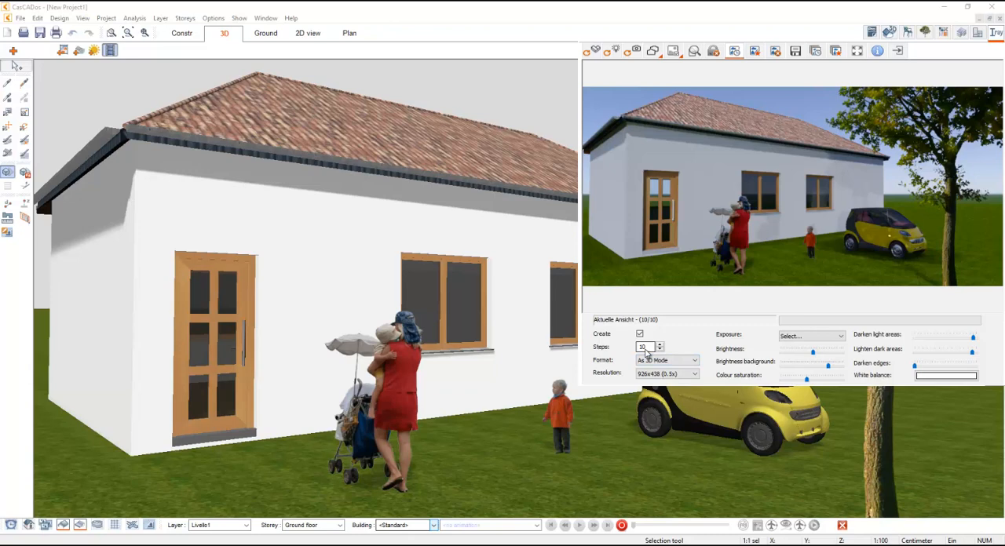
- Set the Iray+ render to 40 steps and its resolution to 3706x1752 (2x)
drag(648, 346, 629, 348)
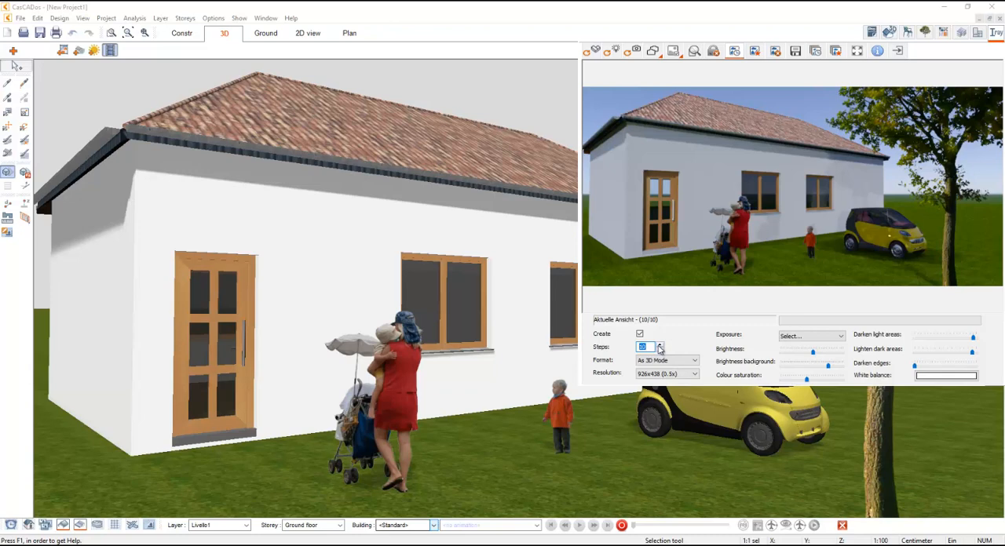
text(40)
key(Return)
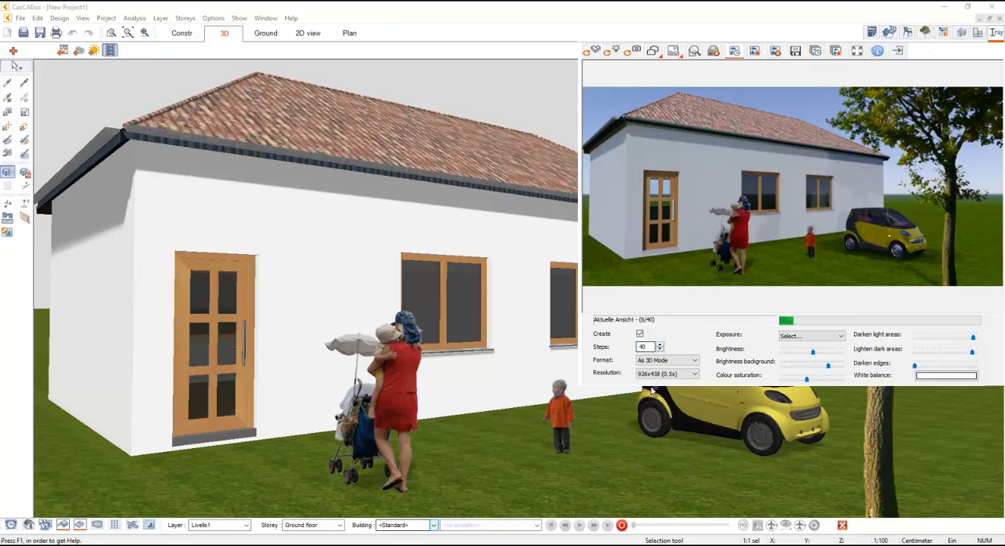
click(653, 374)
click(658, 397)
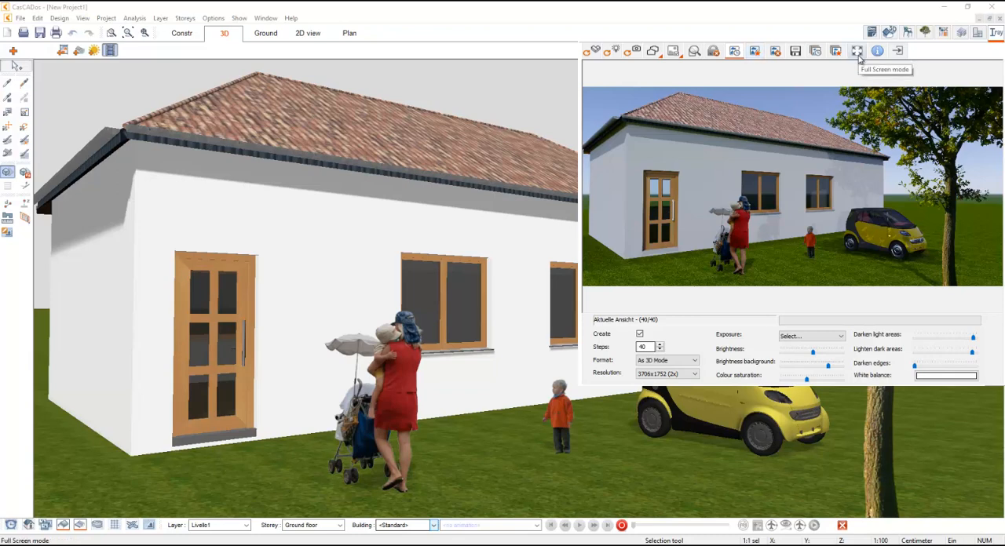
- Save the current rendered image to the desktop as the JPEG file picture.jpg and minimise the program to show the desktop
click(801, 55)
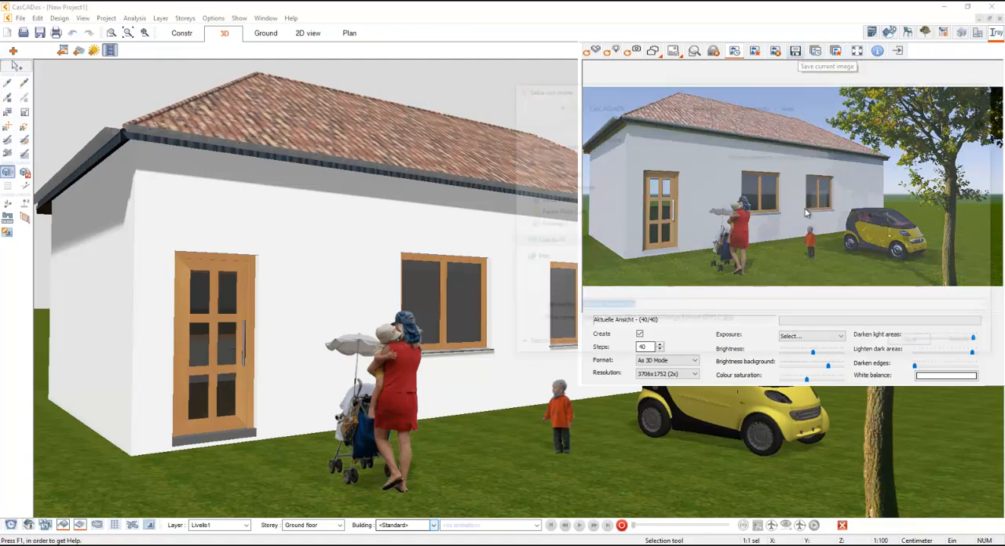
scroll(567, 220, up, 5)
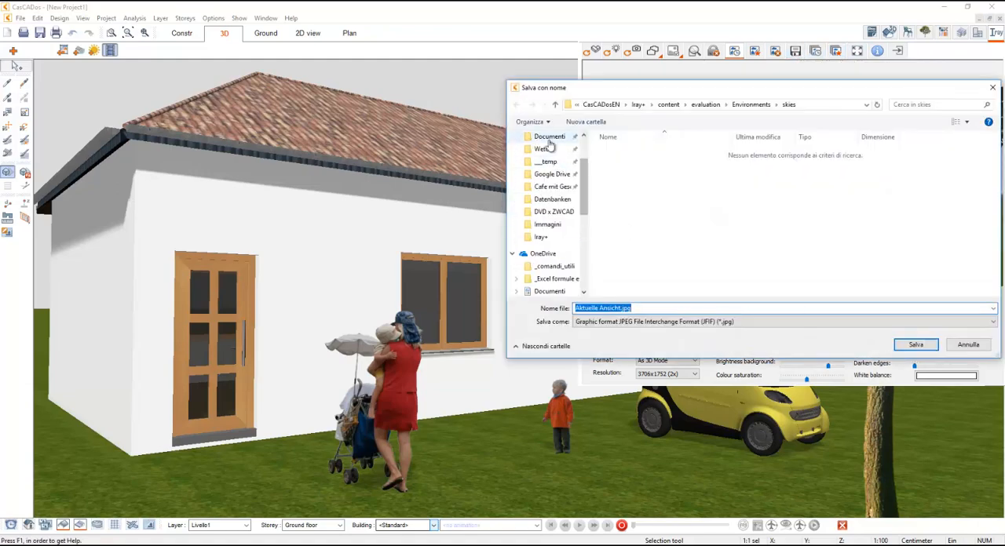
click(545, 136)
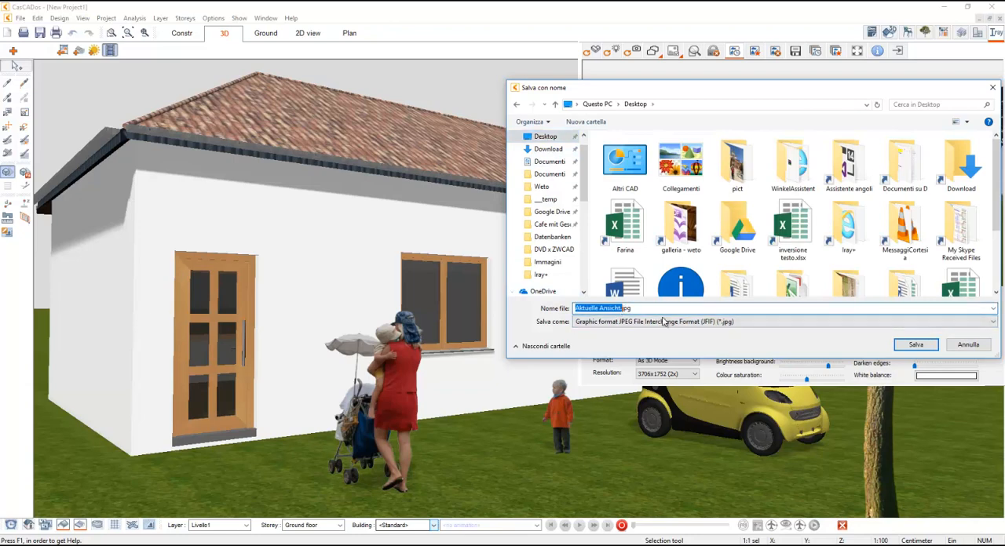
text(picture)
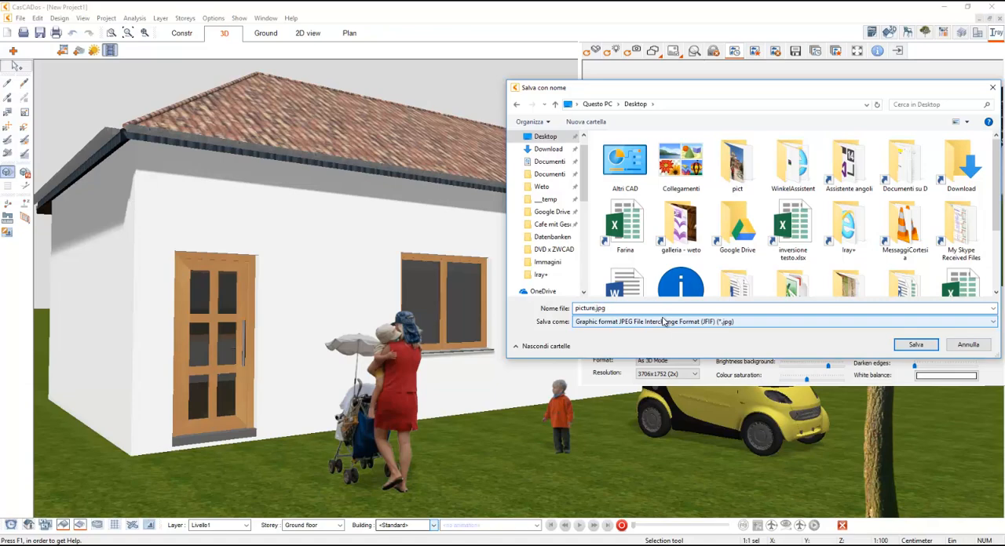
key(Return)
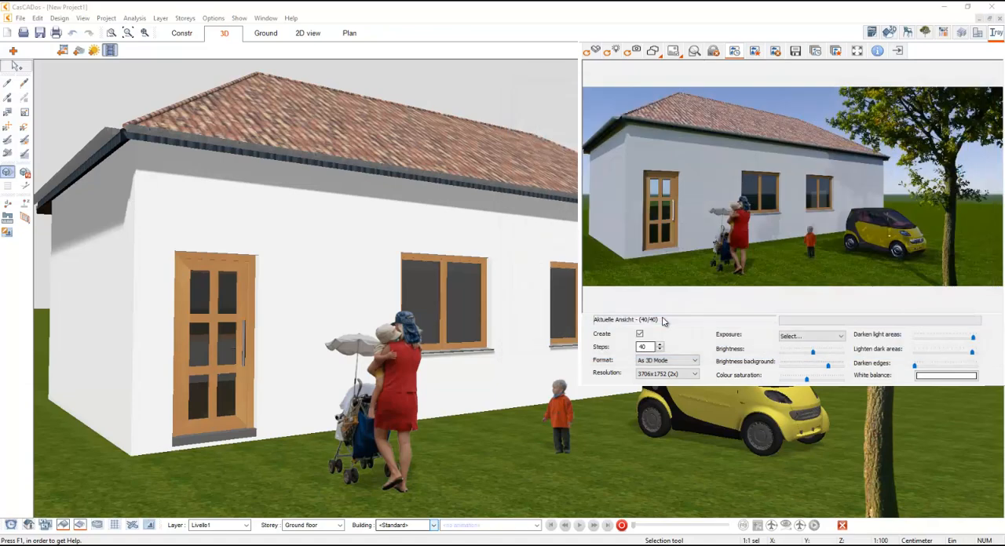
click(943, 6)
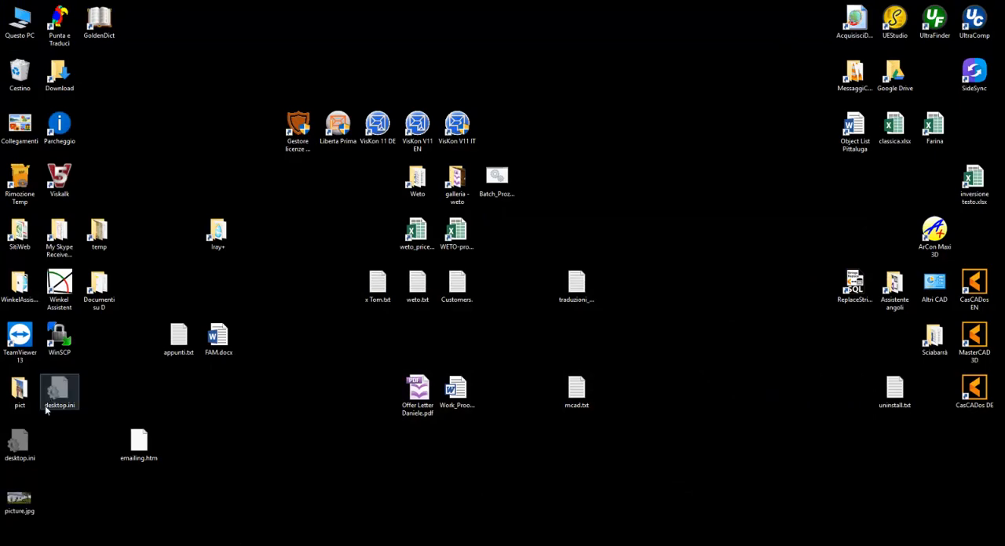
- Open picture.jpg from the desktop, zoom in to examine the rendered house scene, and close the image
double_click(38, 507)
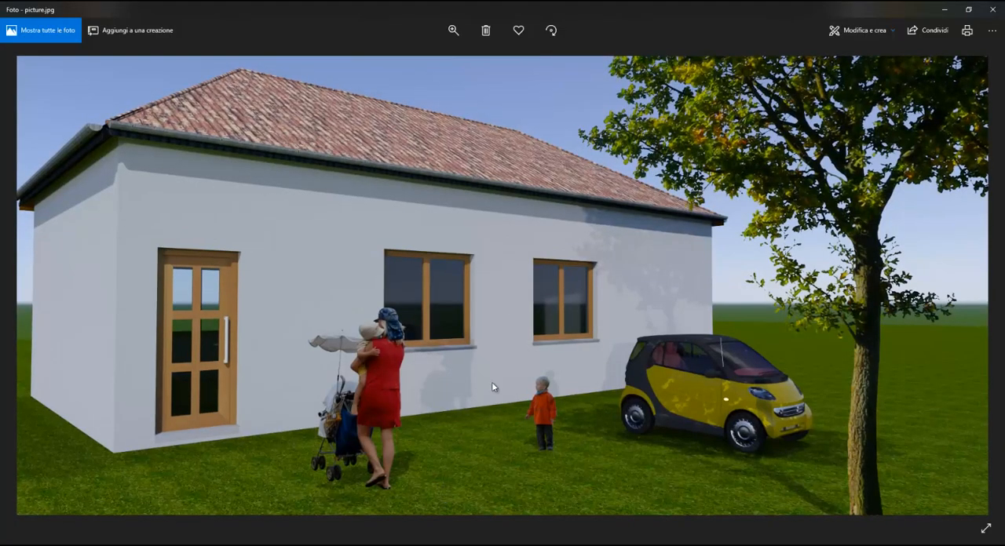
click(453, 31)
drag(409, 33, 412, 33)
drag(540, 328, 550, 299)
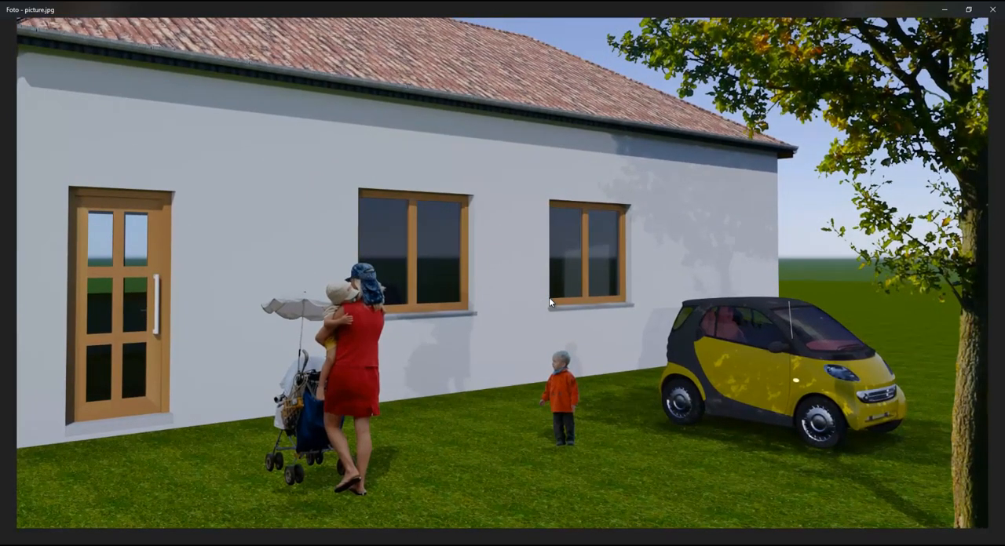
click(992, 9)
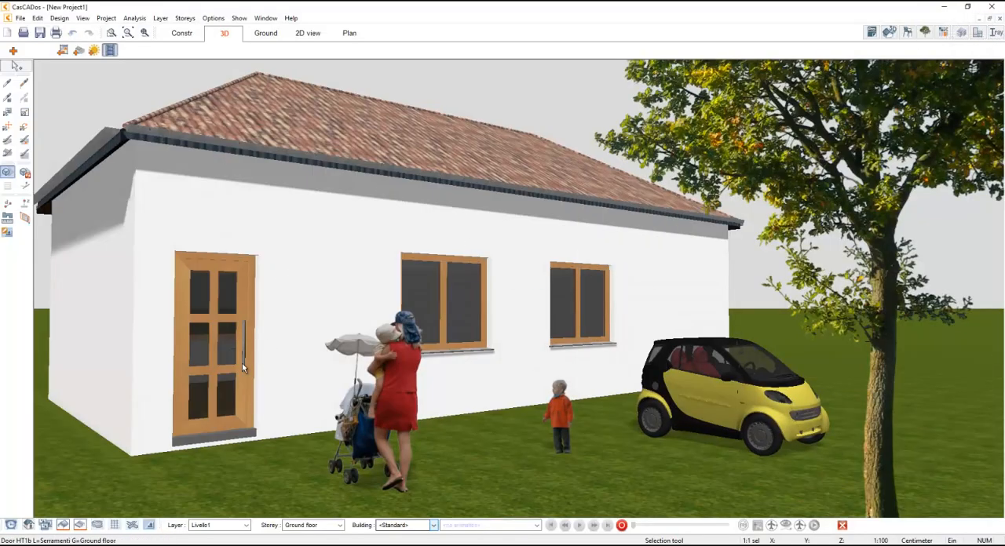
- Bring the 3D view inside the room with the wooden floor and save it as a new point of view named inside
mouse_move(260, 348)
mouse_down()
mouse_move(273, 319)
mouse_move(383, 295)
mouse_move(479, 292)
mouse_move(473, 142)
mouse_move(639, 293)
mouse_move(612, 309)
mouse_up()
drag(305, 363, 369, 312)
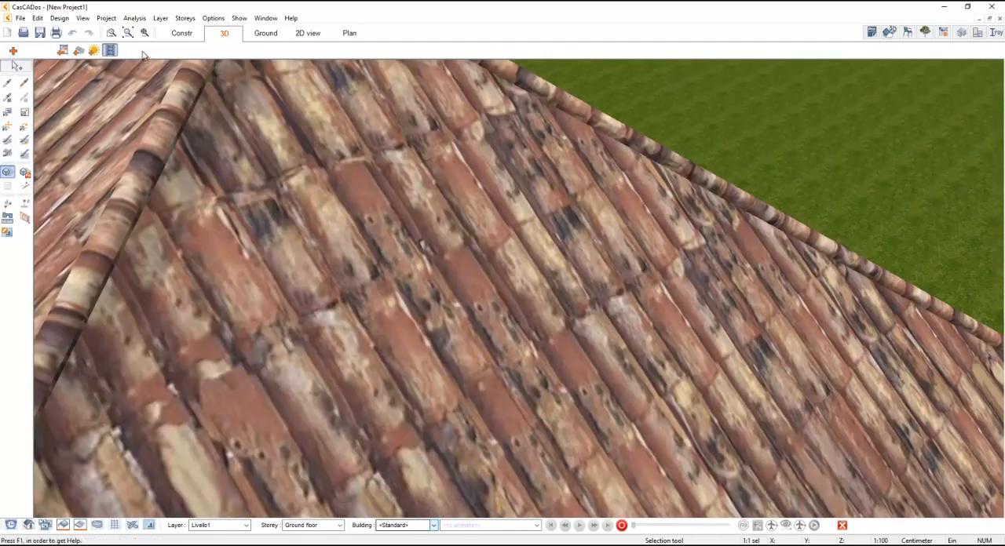
click(128, 33)
drag(299, 175, 575, 339)
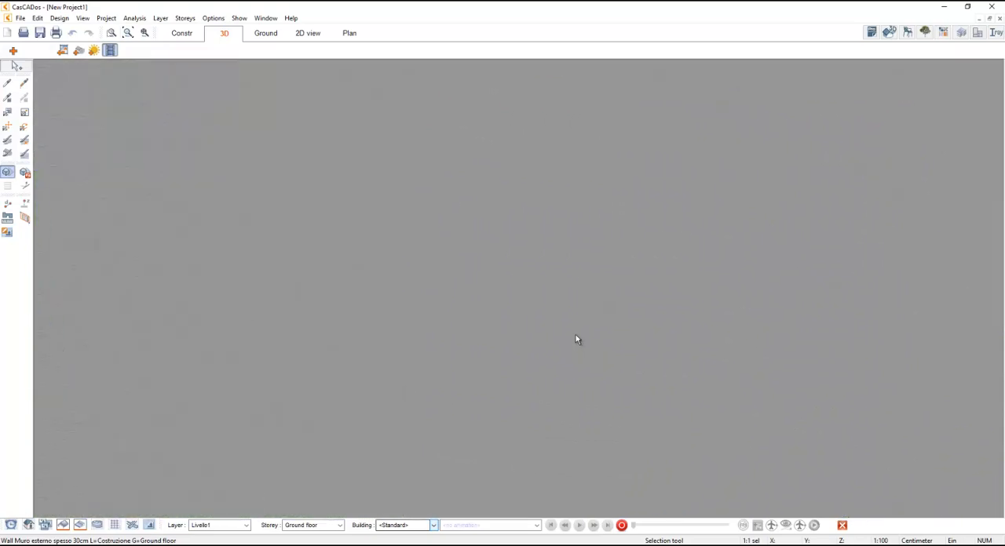
drag(431, 319, 742, 278)
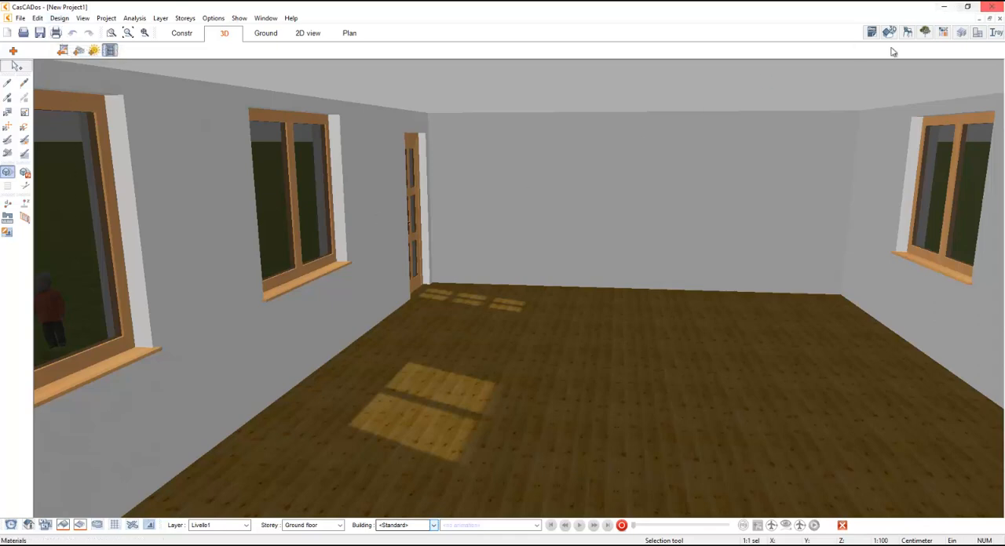
click(82, 17)
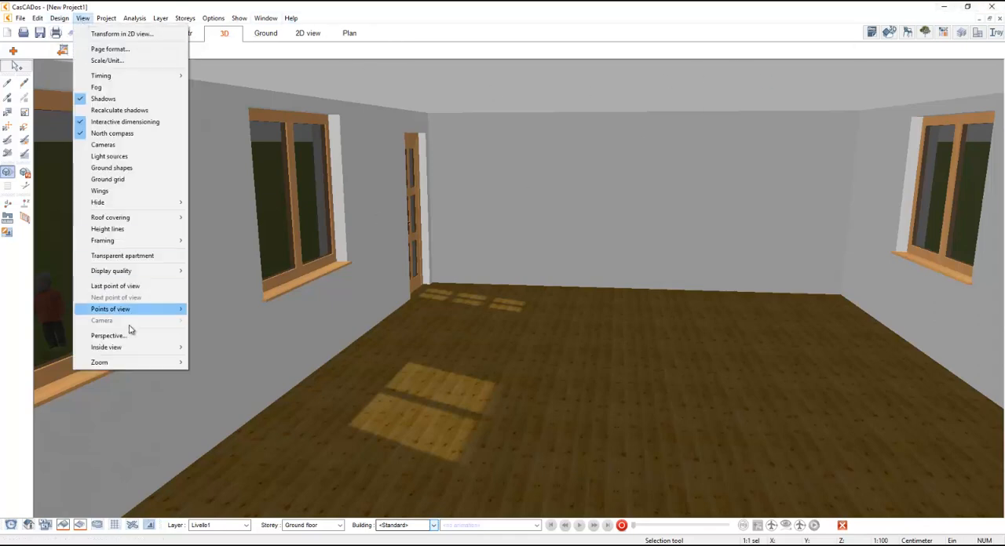
mouse_move(139, 350)
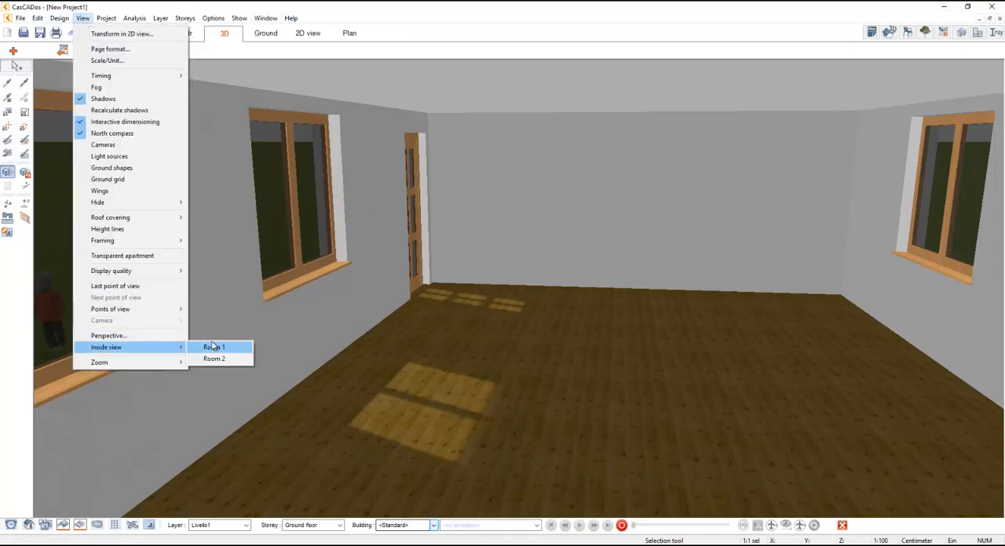
mouse_move(159, 313)
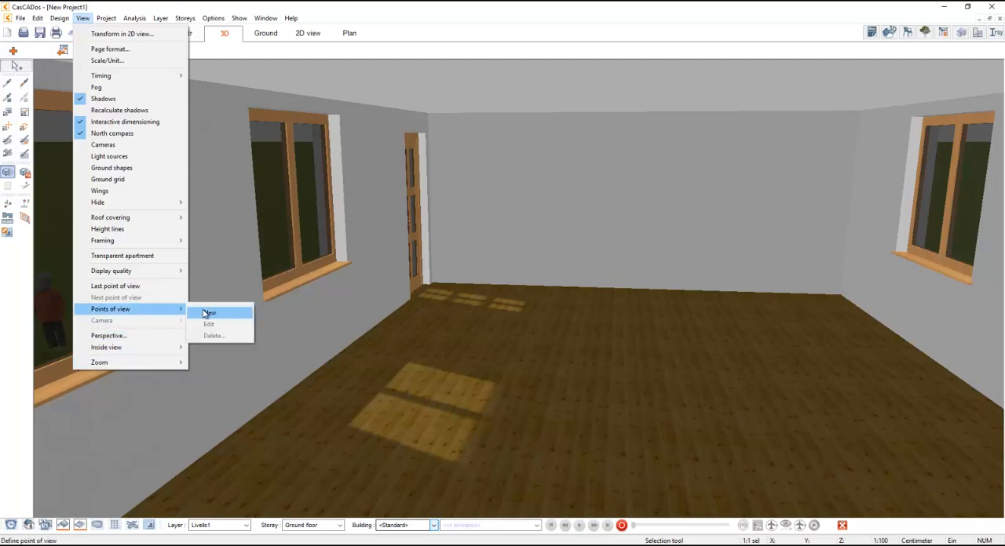
click(208, 312)
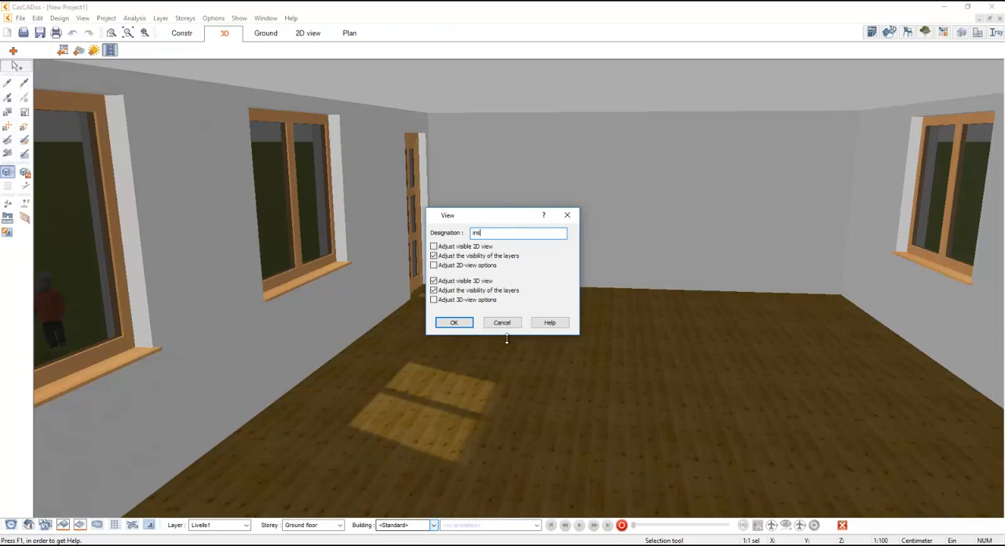
text(inside)
key(Return)
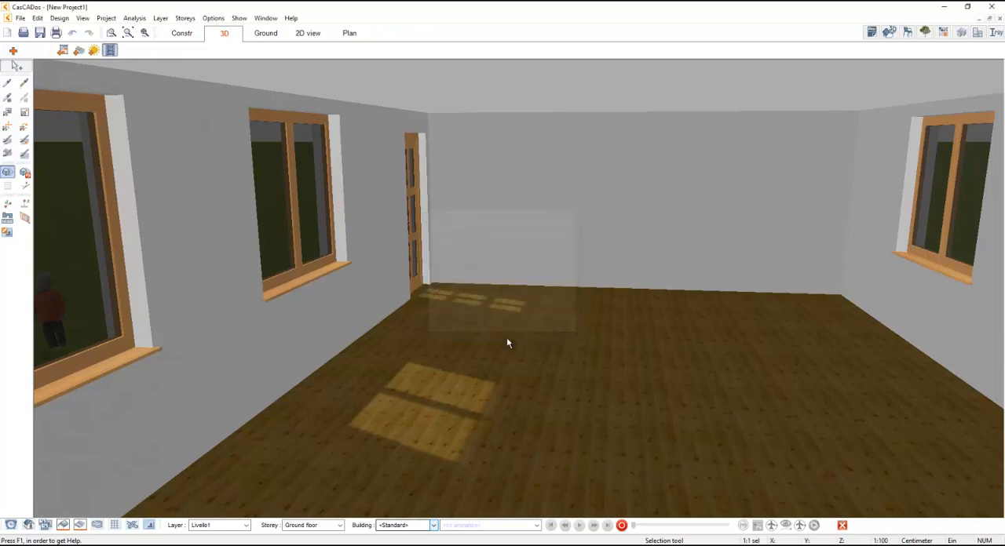
- Move the child figure in the orange jacket from the lawn into the room, onto the wooden floor near the glazed door
click(128, 32)
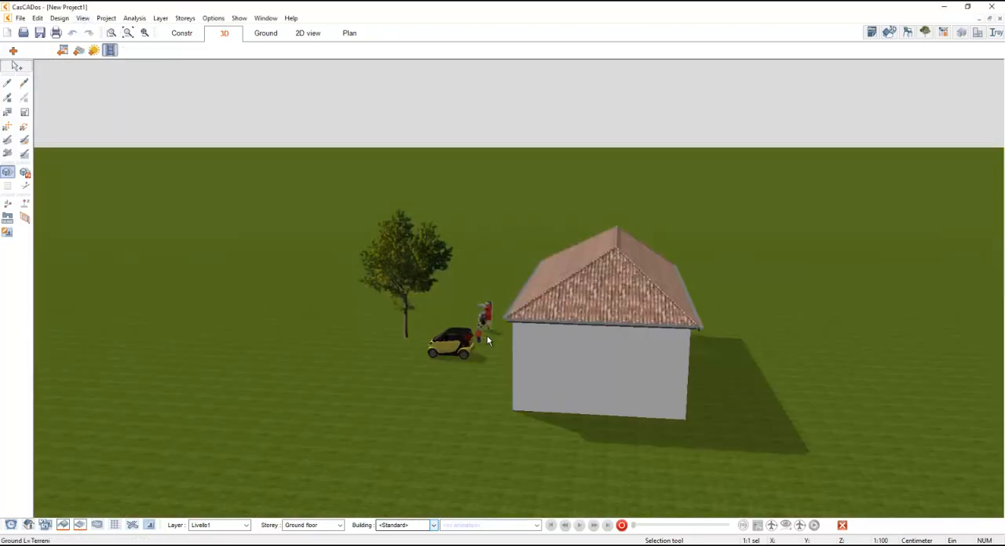
scroll(485, 329, up, 5)
scroll(531, 336, up, 3)
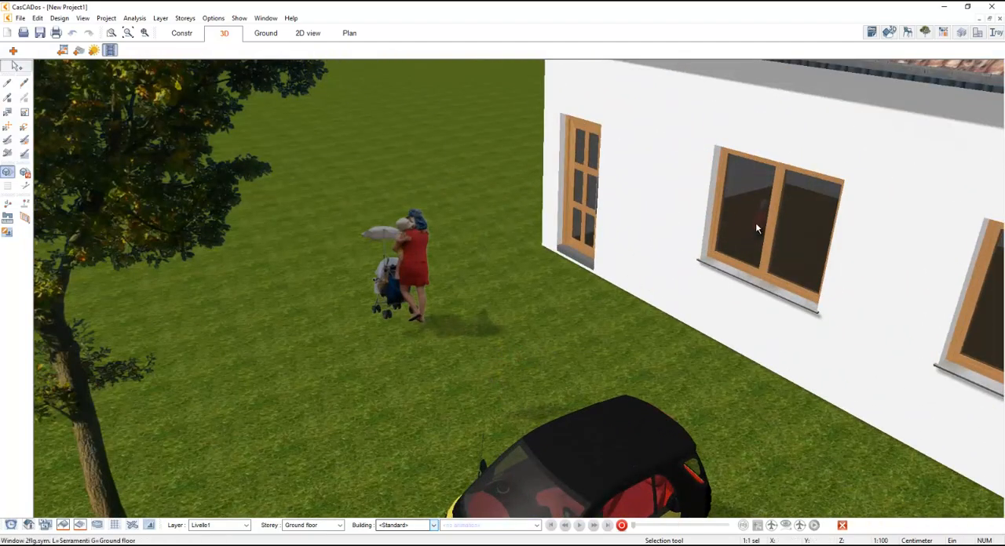
middle_drag(755, 222, 830, 243)
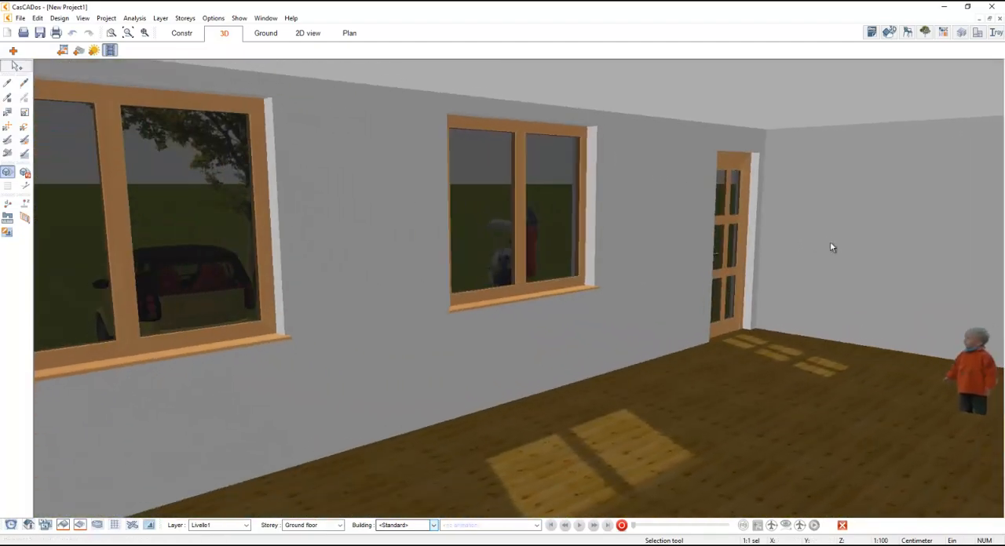
drag(971, 373, 696, 374)
middle_drag(808, 246, 801, 243)
drag(781, 381, 816, 344)
middle_drag(728, 314, 728, 314)
scroll(817, 281, up, 5)
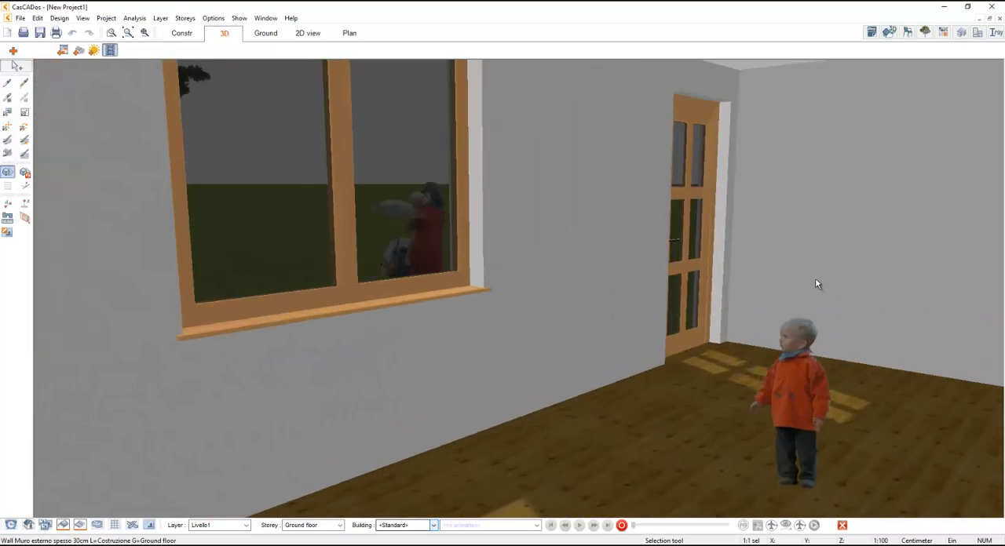
drag(813, 369, 889, 369)
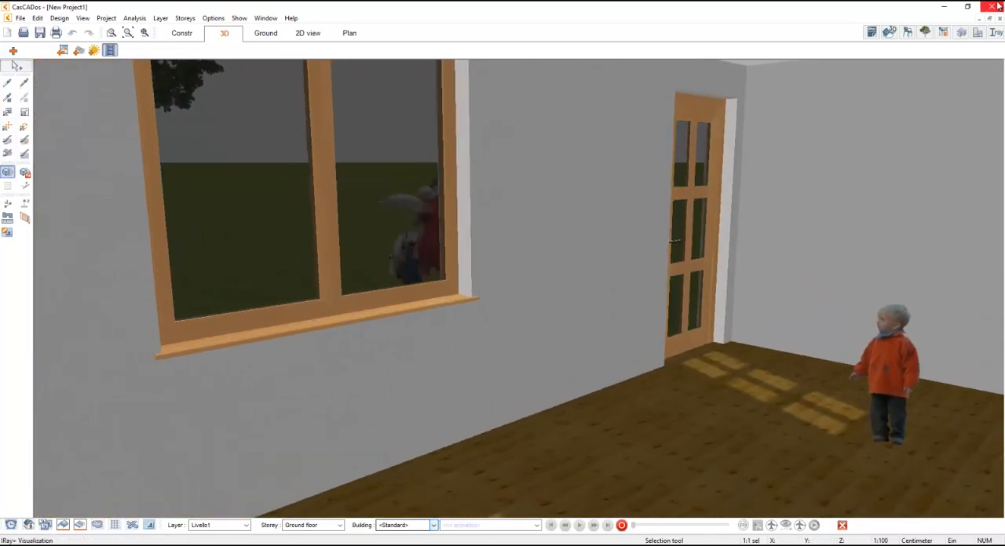
- Insert the Lacquered baby grand piano from the Musical instruments objects onto the floor of the room
click(907, 33)
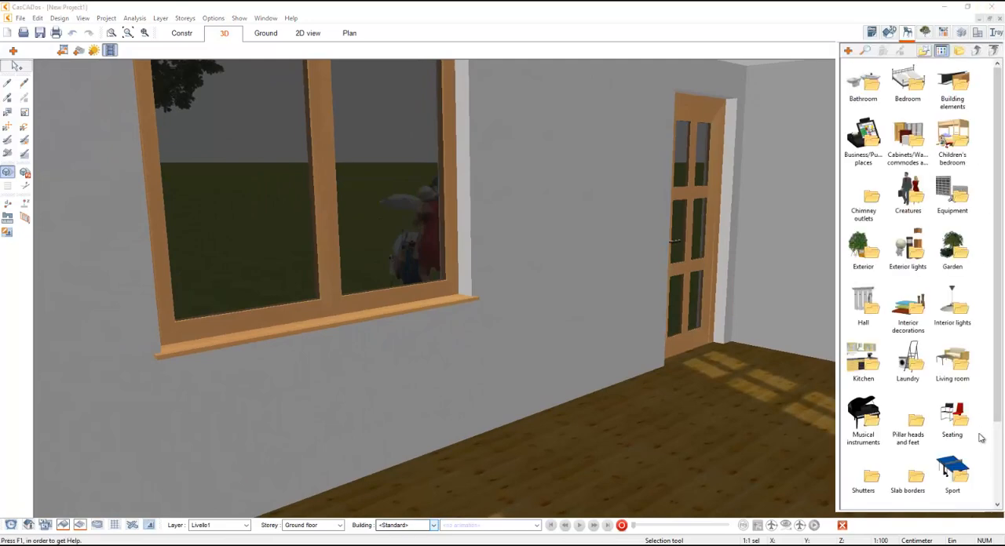
scroll(979, 438, down, 3)
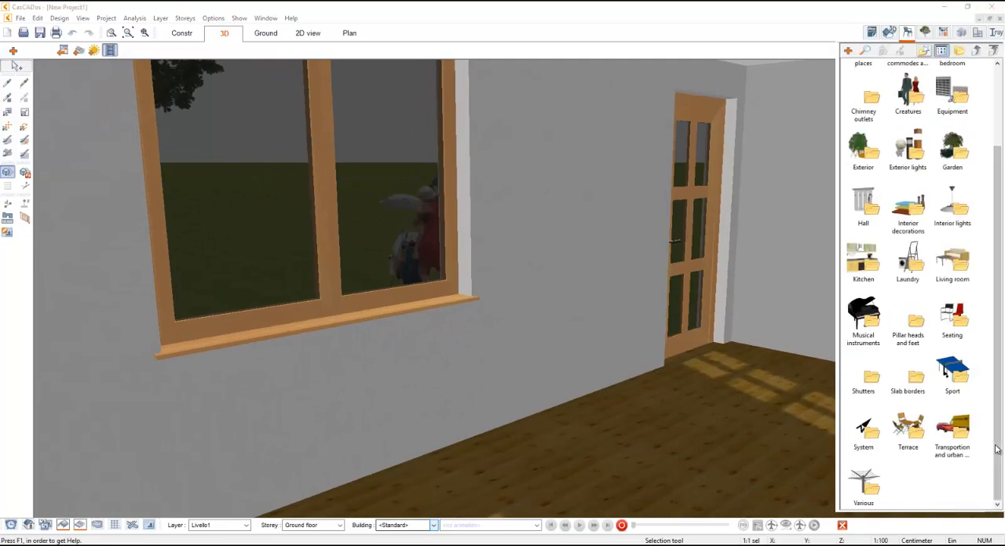
double_click(952, 320)
scroll(957, 329, down, 10)
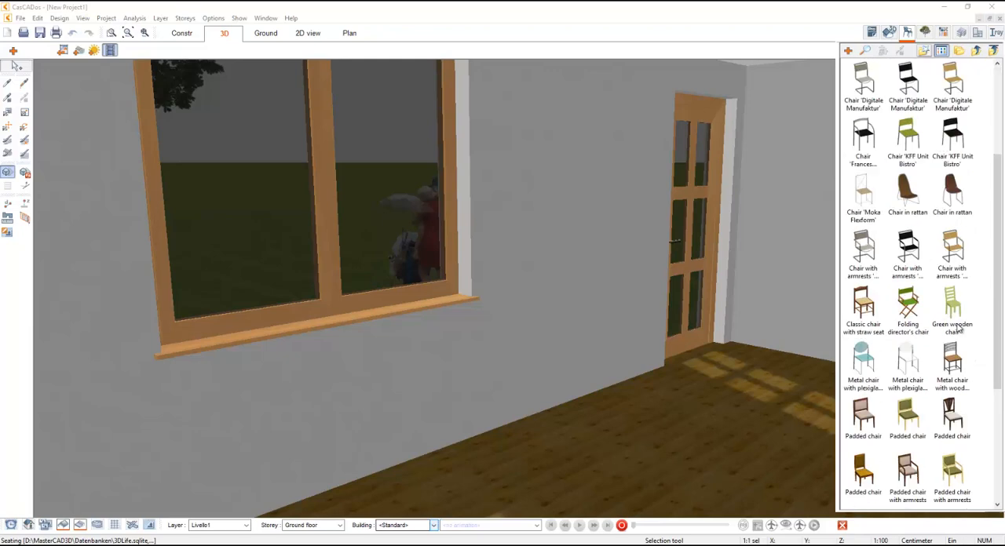
scroll(989, 95, up, 10)
click(975, 50)
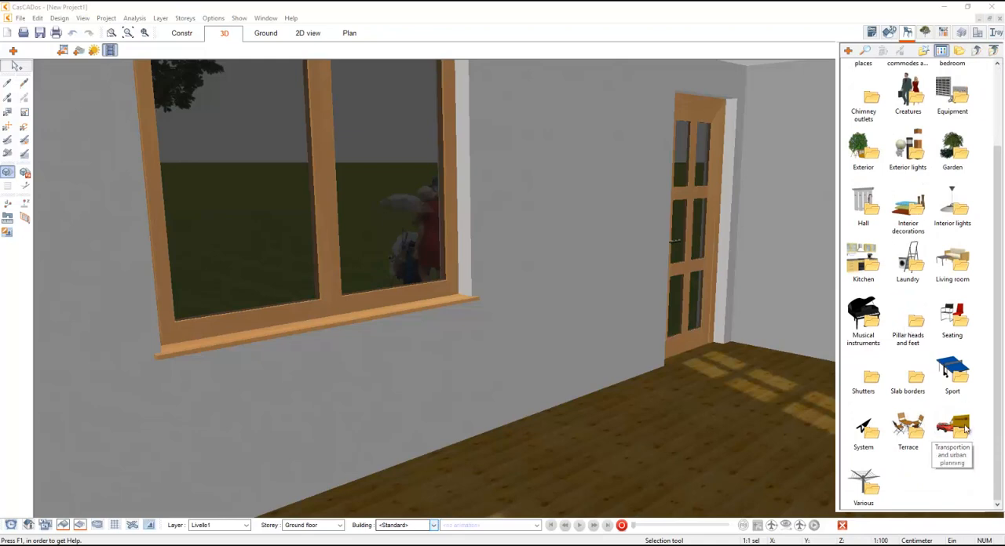
double_click(873, 323)
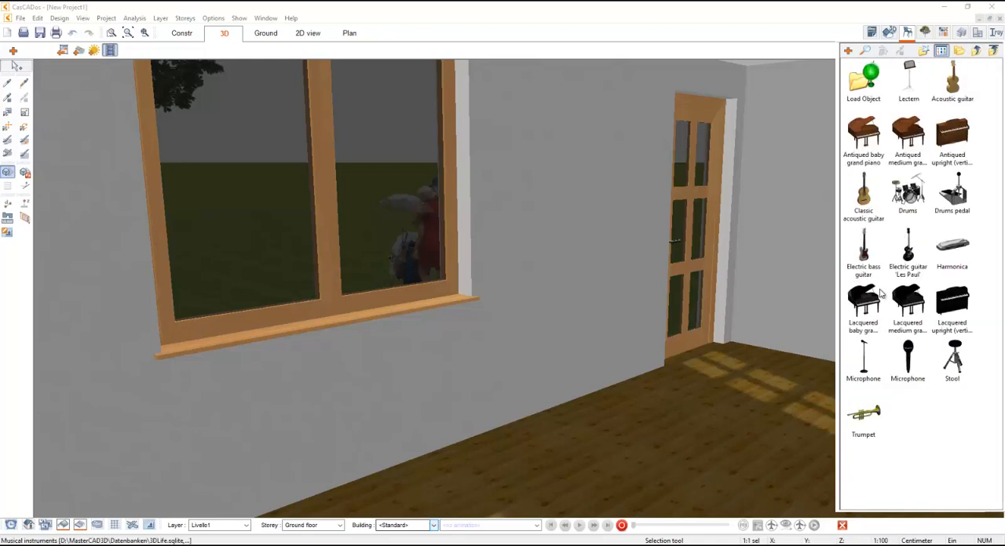
click(871, 298)
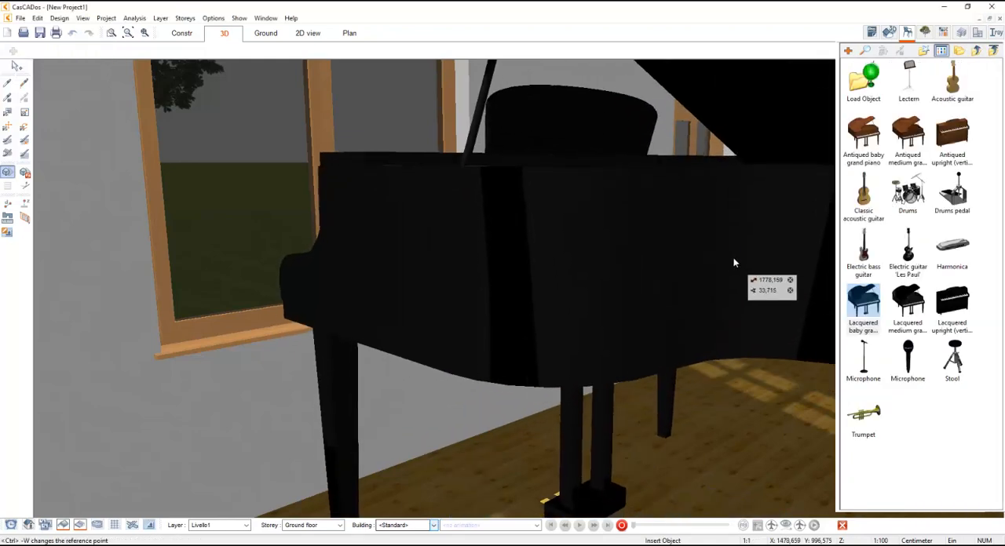
key(Escape)
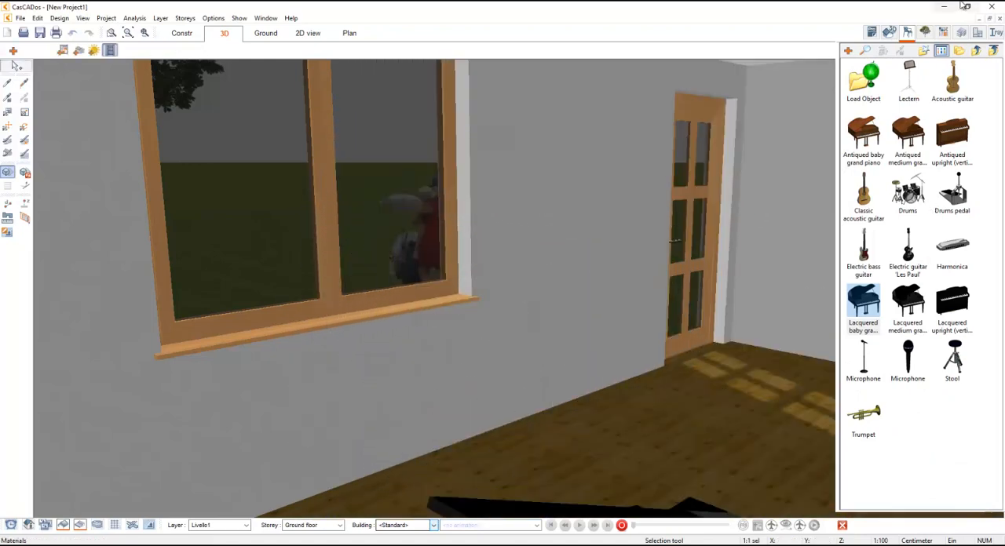
click(908, 34)
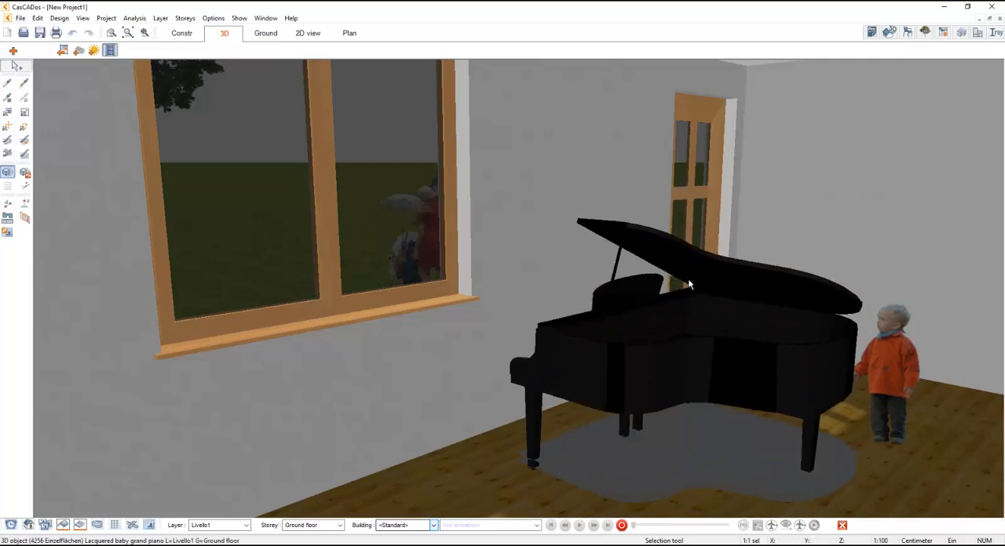
- Set the grand piano's height position to 0 so that it stands on the room's floor
click(712, 419)
drag(712, 414, 698, 181)
key(ctrl+z)
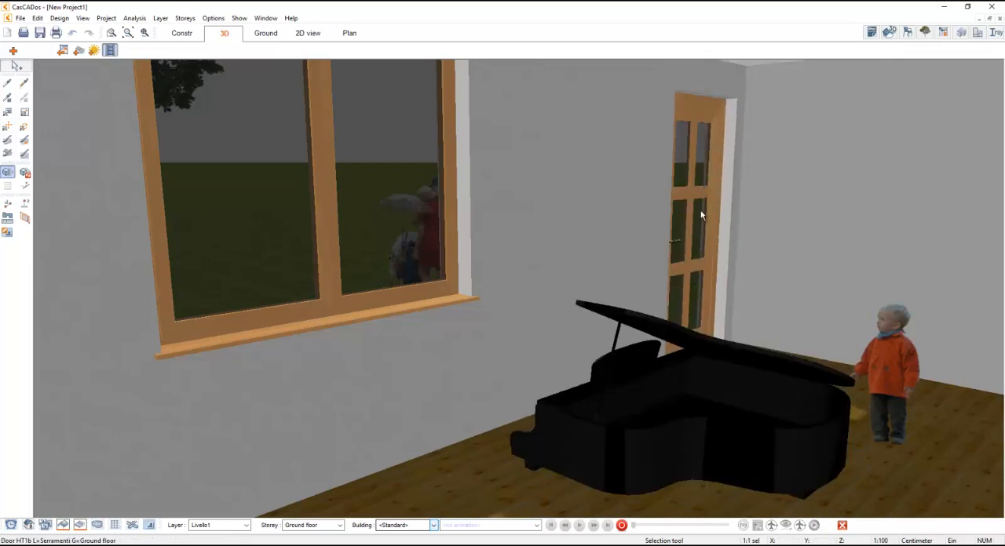
click(678, 414)
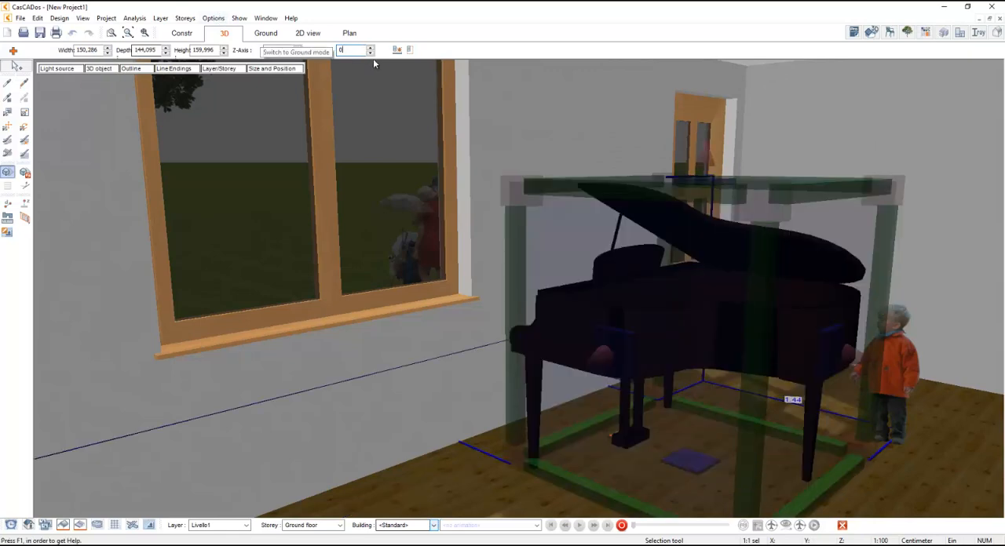
click(397, 50)
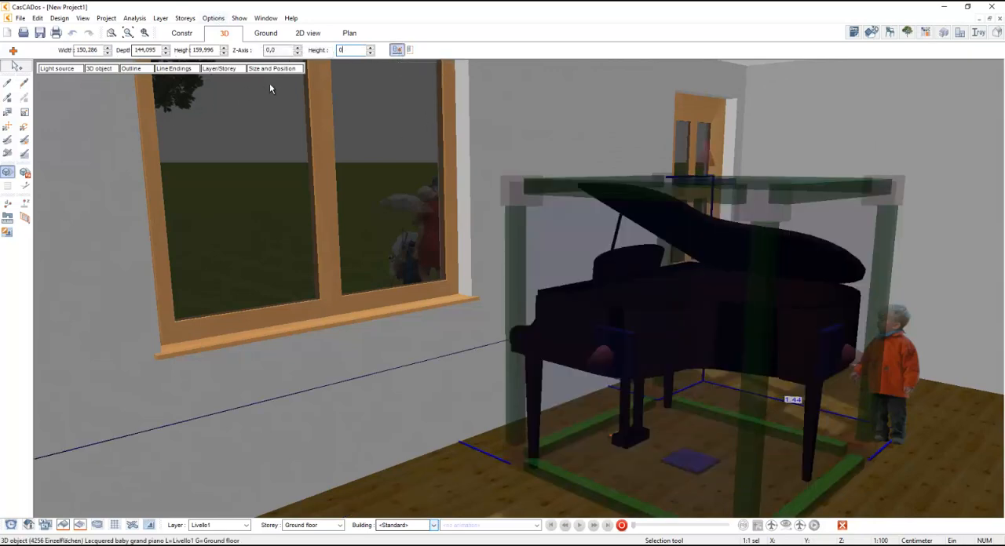
- Rotate the piano about its Z axis to 90° plus a few degrees more, so that the keyboard faces the viewer
scroll(281, 51, down, 5)
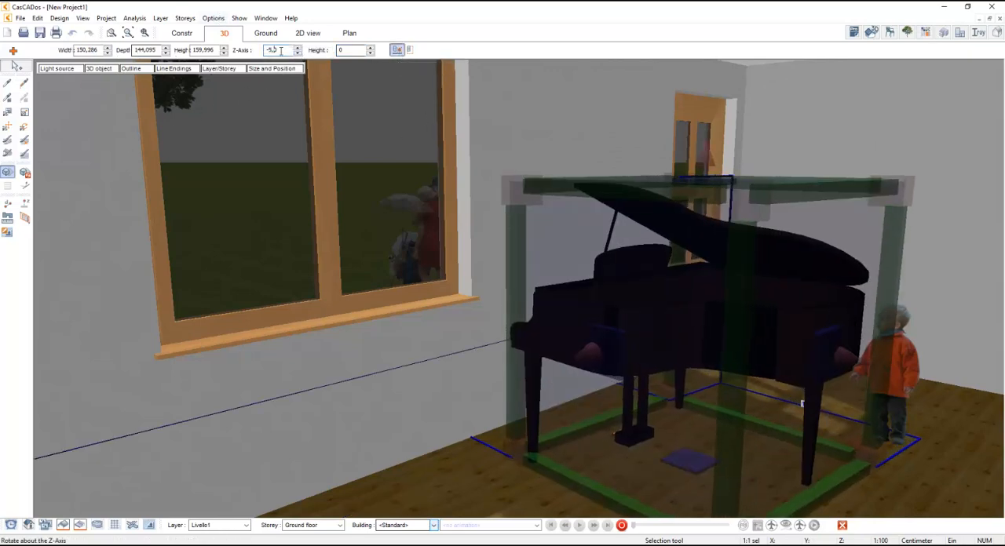
drag(281, 51, 179, 63)
text(90)
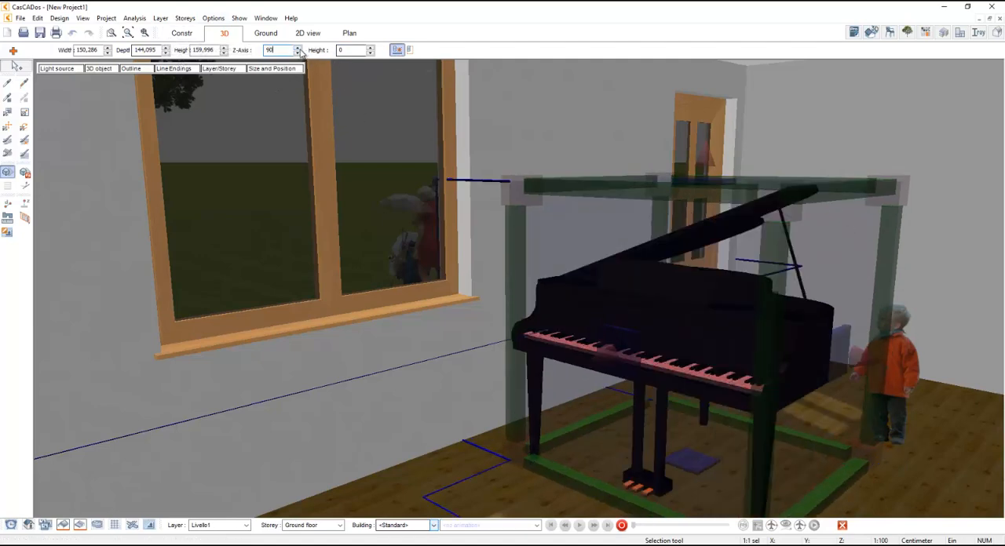
scroll(300, 52, up, 6)
scroll(300, 52, up, 20)
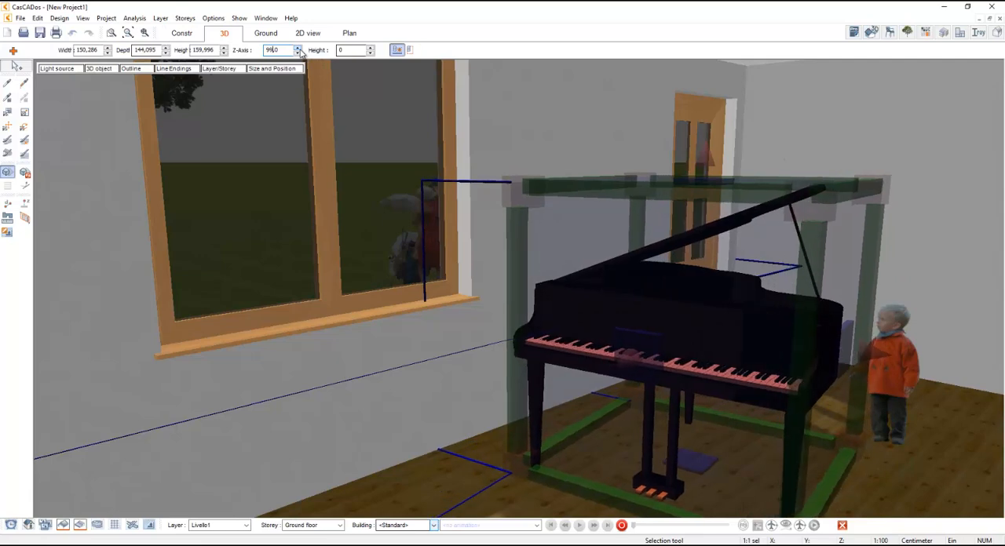
- Move the piano farther from the window wall and place the child between the window and the piano
drag(703, 277, 898, 296)
drag(899, 414, 498, 449)
scroll(494, 449, down, 2)
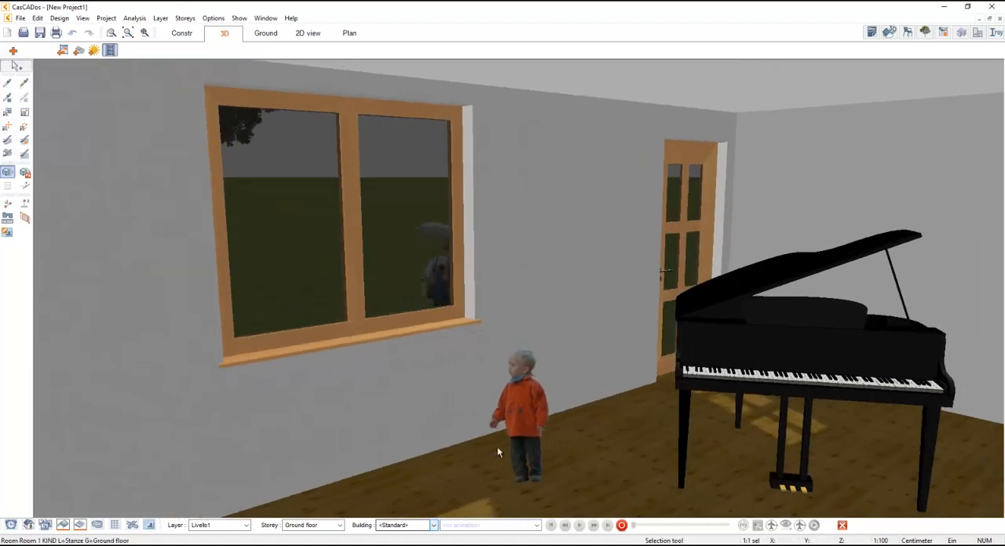
drag(747, 399, 742, 403)
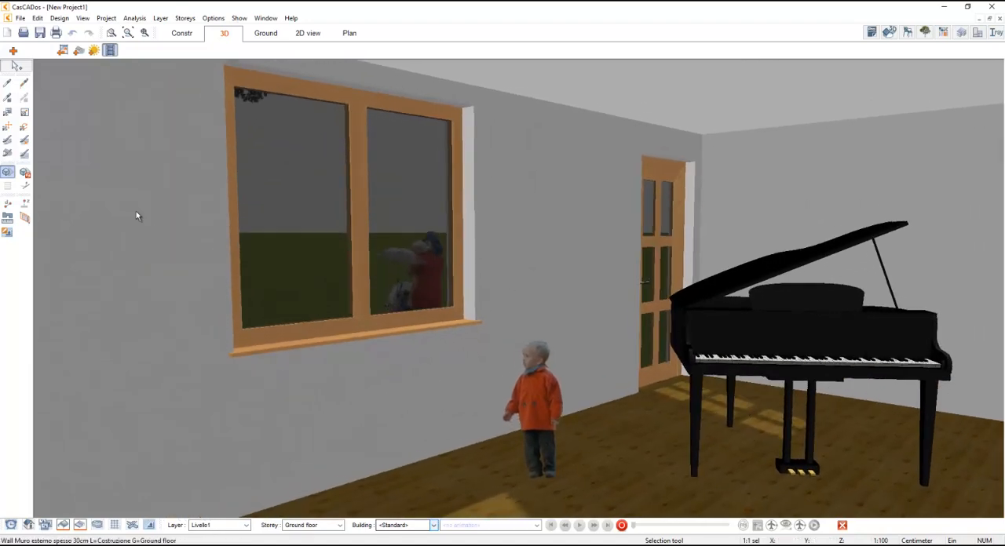
- Choose CeramicTiles from the Base-Materials as the grand piano's Iray+ material
click(7, 112)
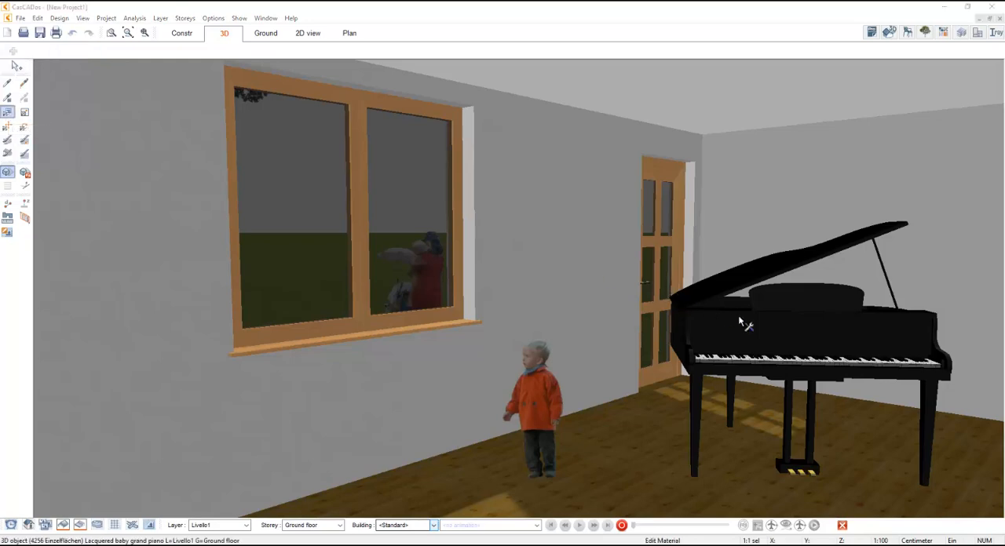
click(742, 318)
click(640, 195)
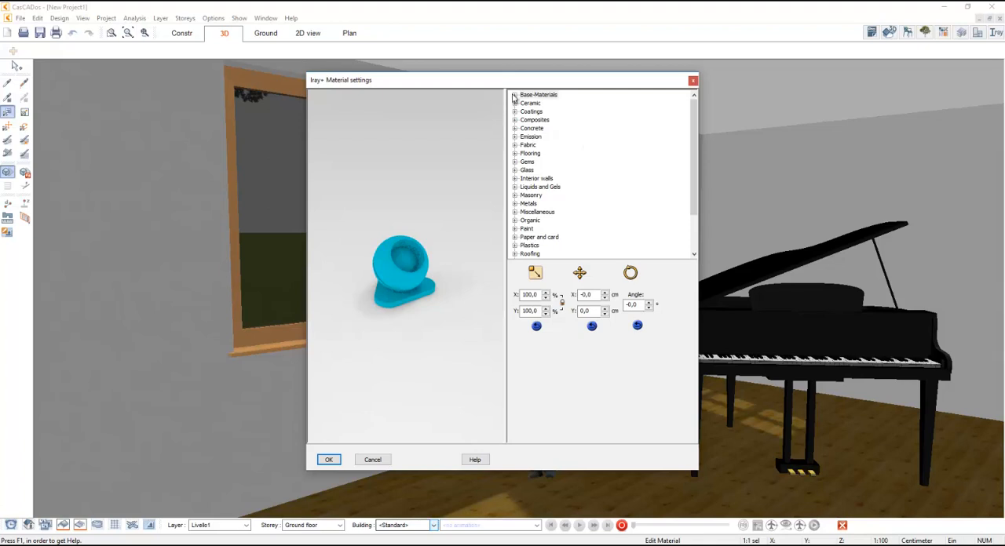
click(514, 95)
scroll(596, 157, down, 3)
scroll(609, 195, up, 2)
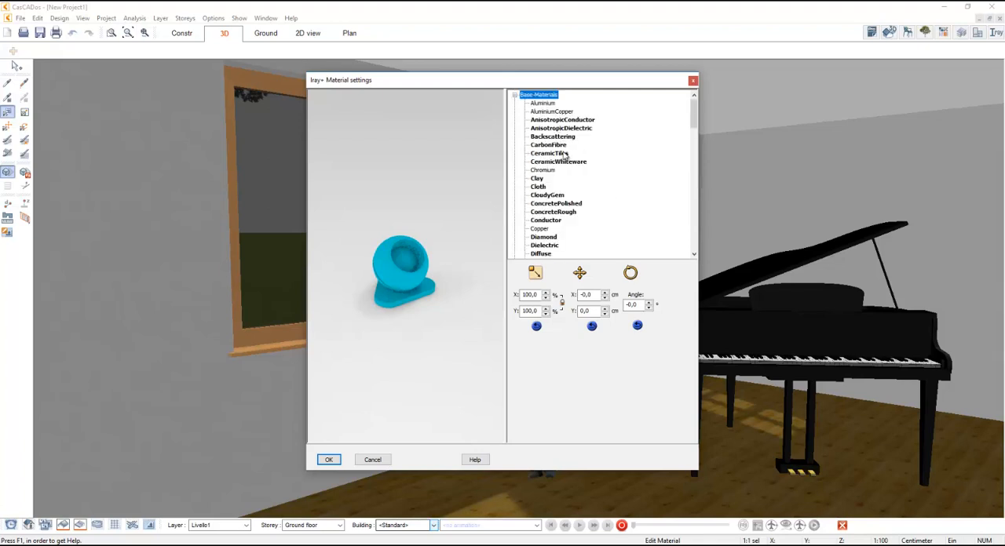
click(560, 154)
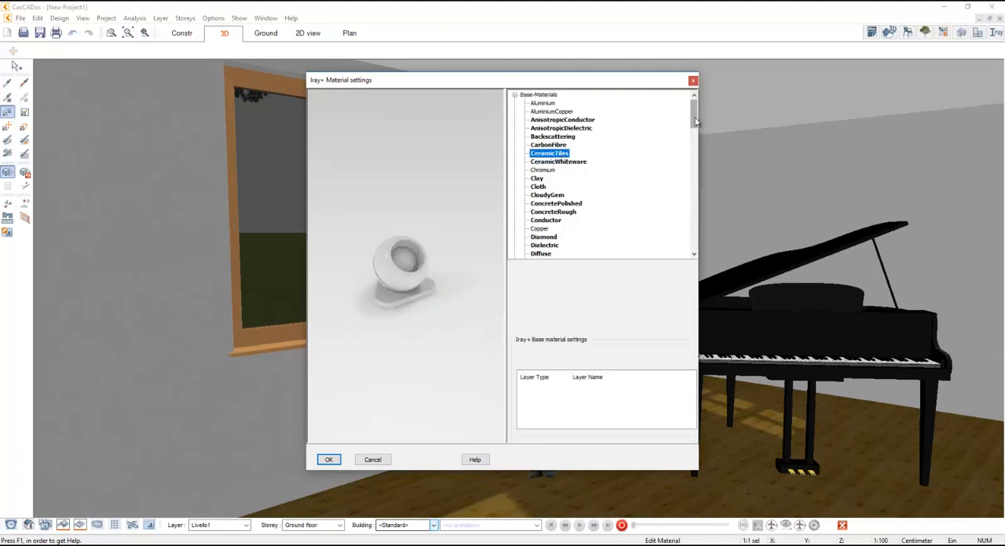
- Add a CeramicGlaze coating layer to the piano's CeramicTiles base material and apply the material to the piano
right_click(581, 390)
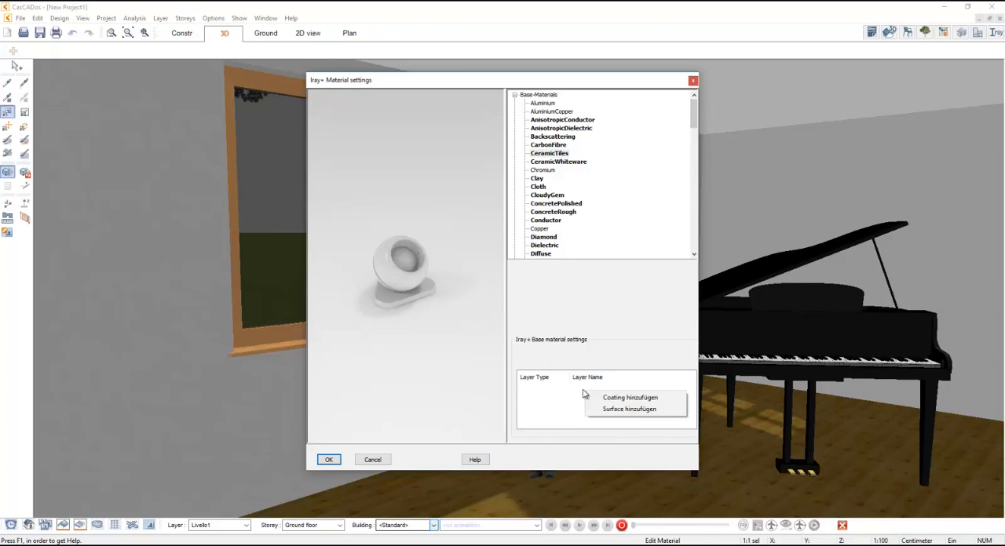
click(626, 398)
click(334, 277)
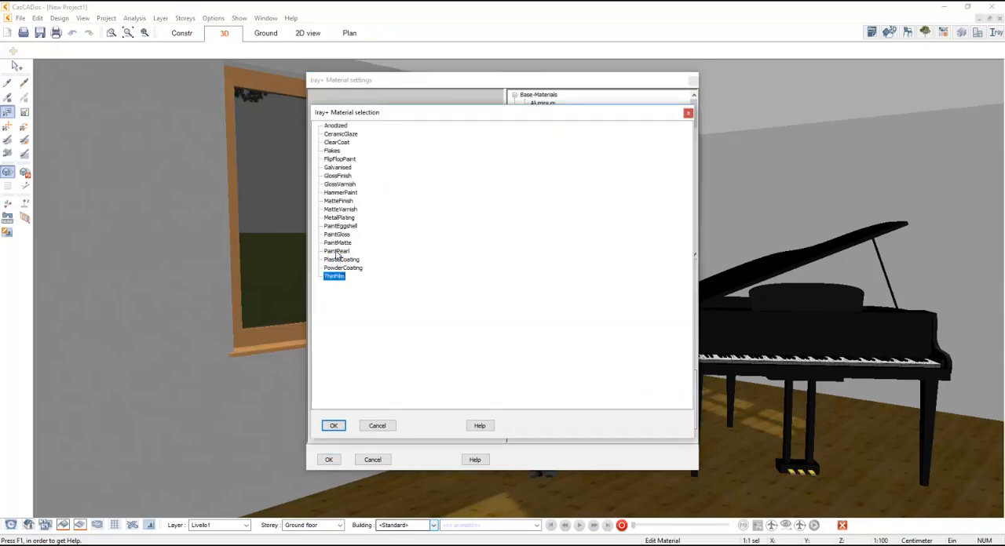
click(338, 251)
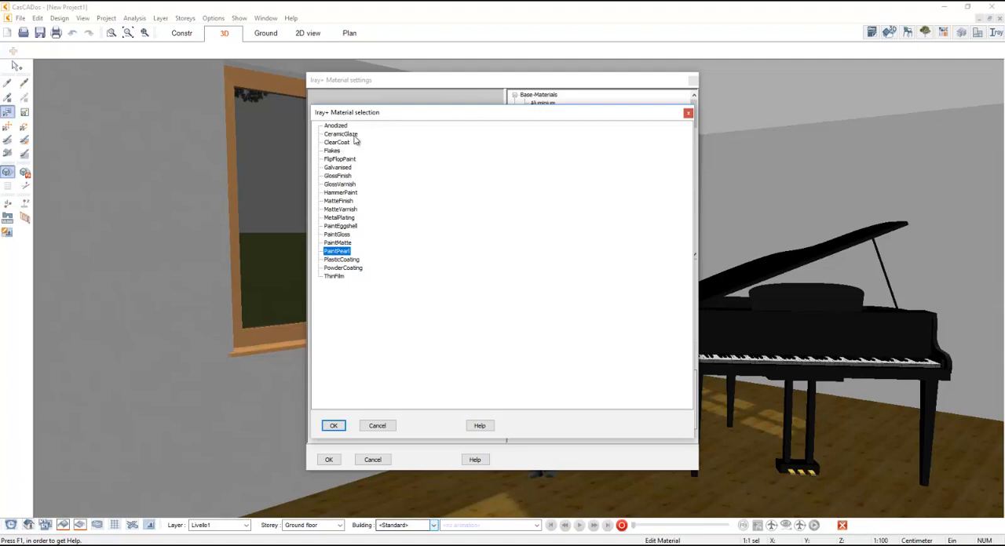
click(335, 126)
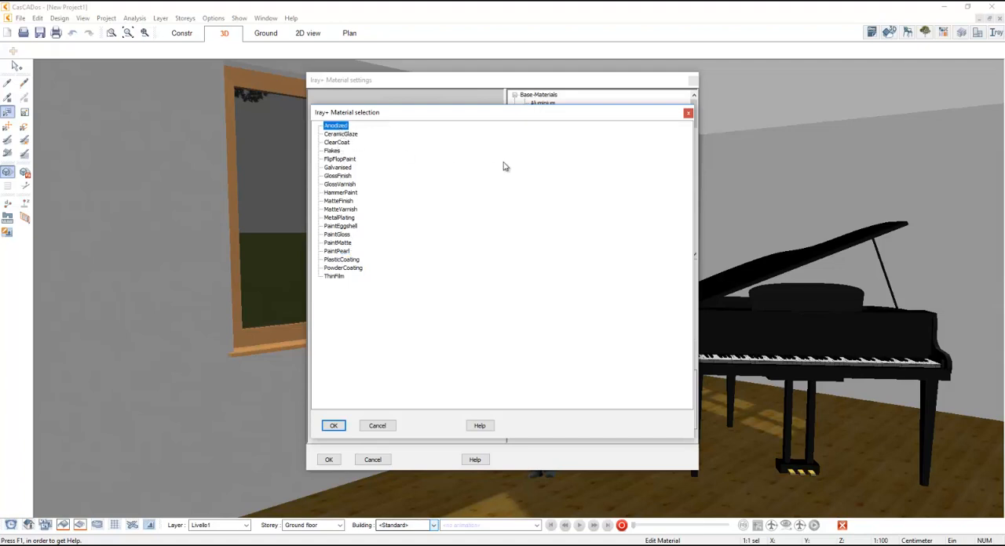
key(Down)
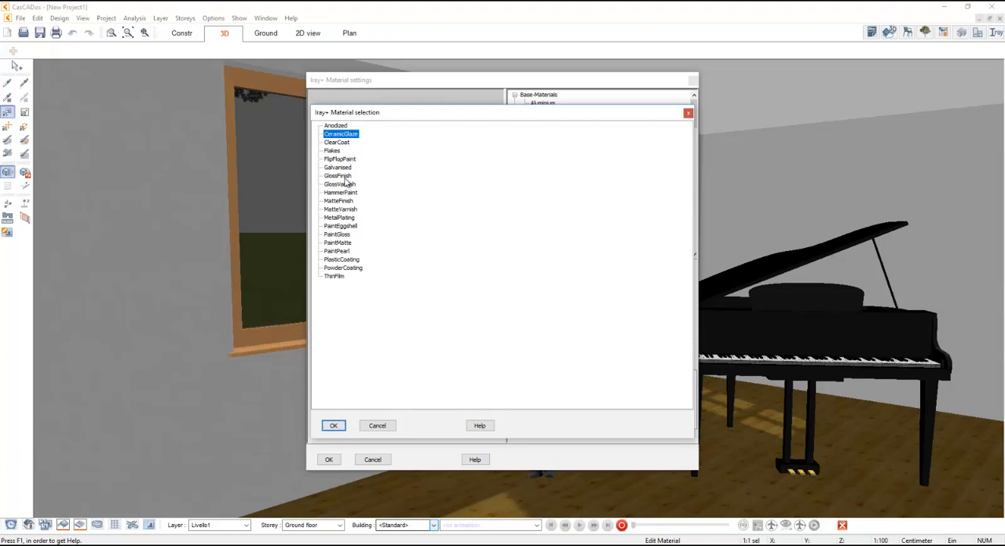
click(342, 176)
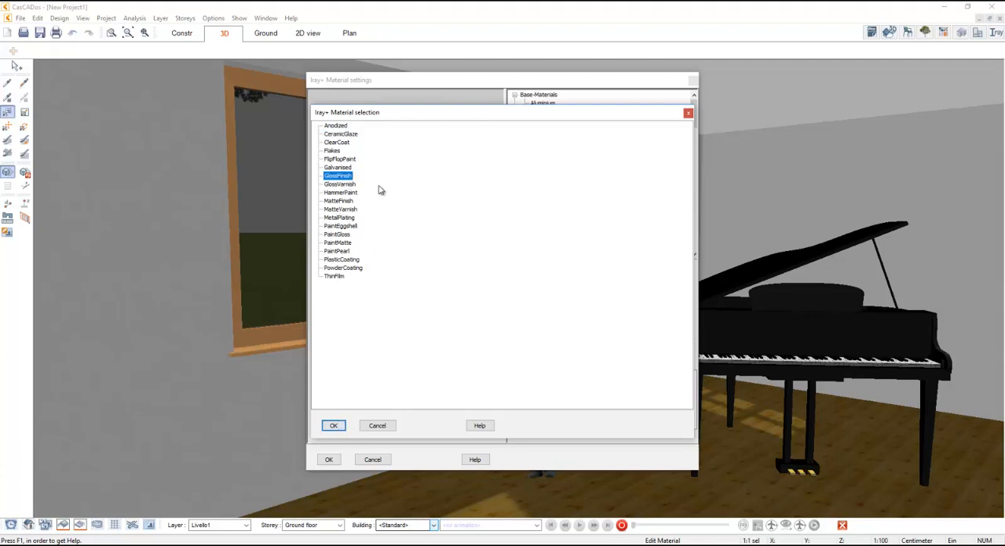
click(345, 134)
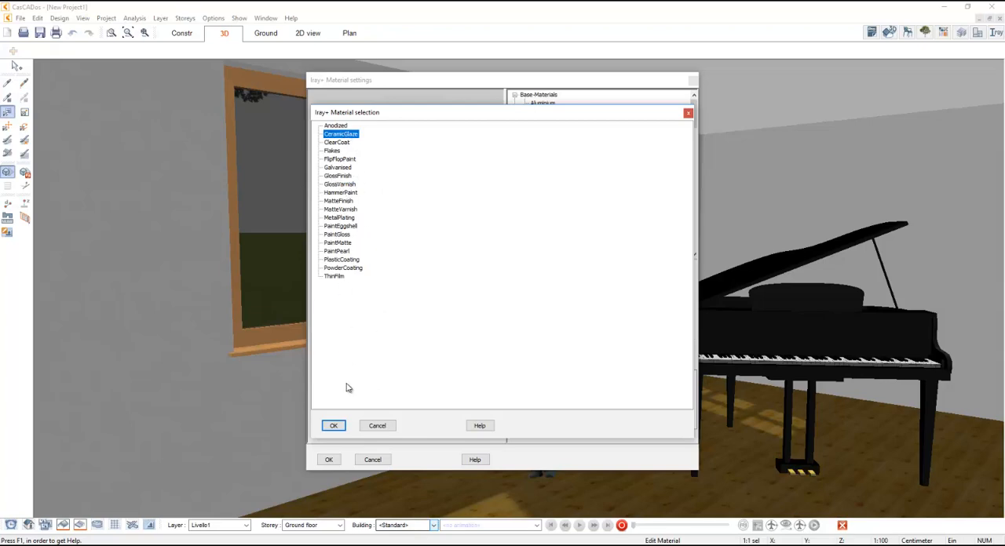
click(334, 426)
right_click(572, 410)
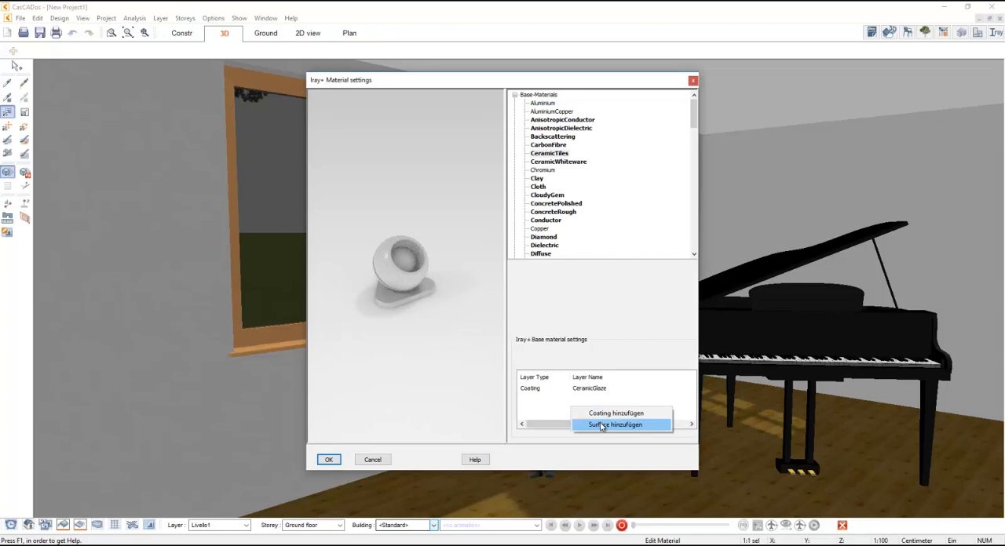
click(329, 460)
click(333, 426)
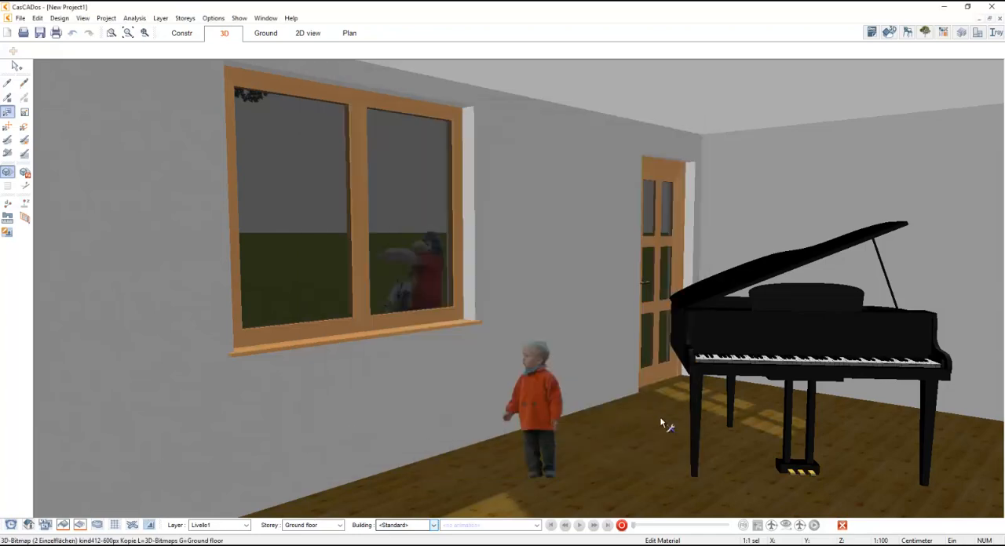
- Update the scene in the Iray+ visualization and set the current view's render steps to 1
click(994, 33)
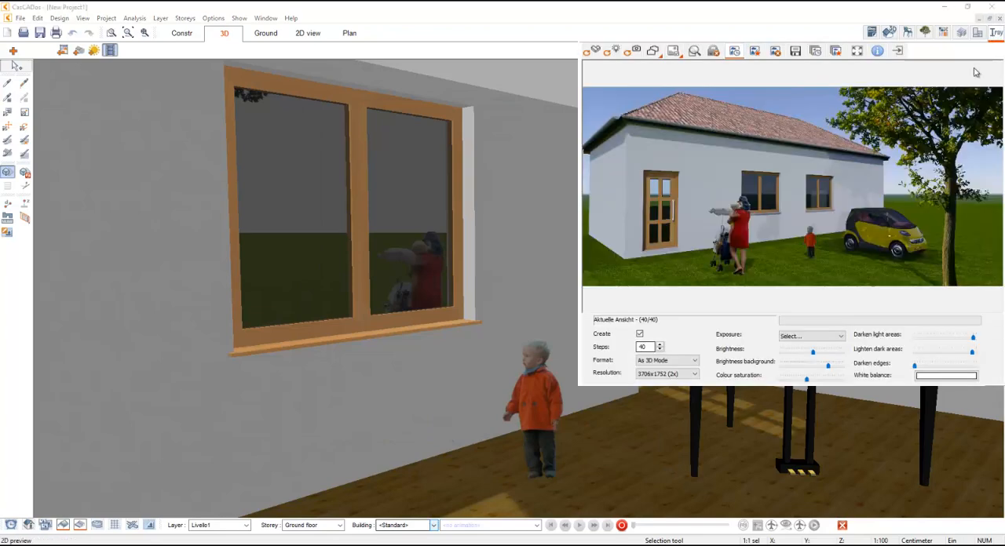
click(594, 53)
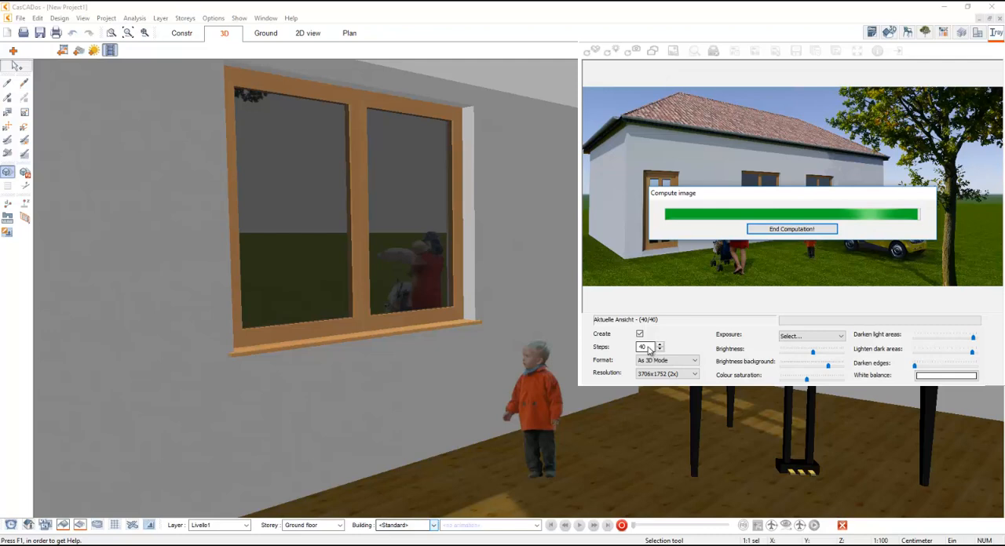
drag(648, 349, 638, 353)
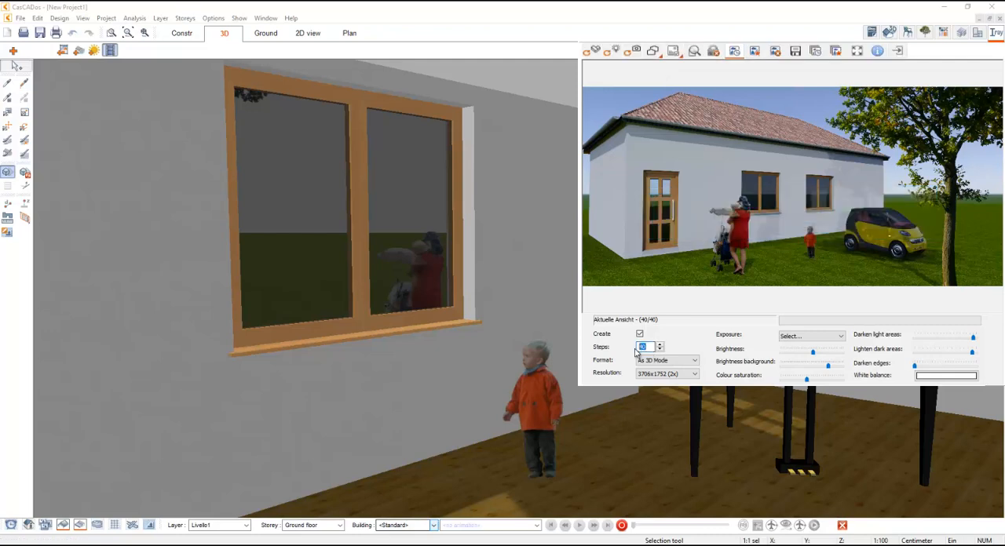
text(1)
- Render the inside camera view in the Iray+ visualization and close the visualization
click(652, 51)
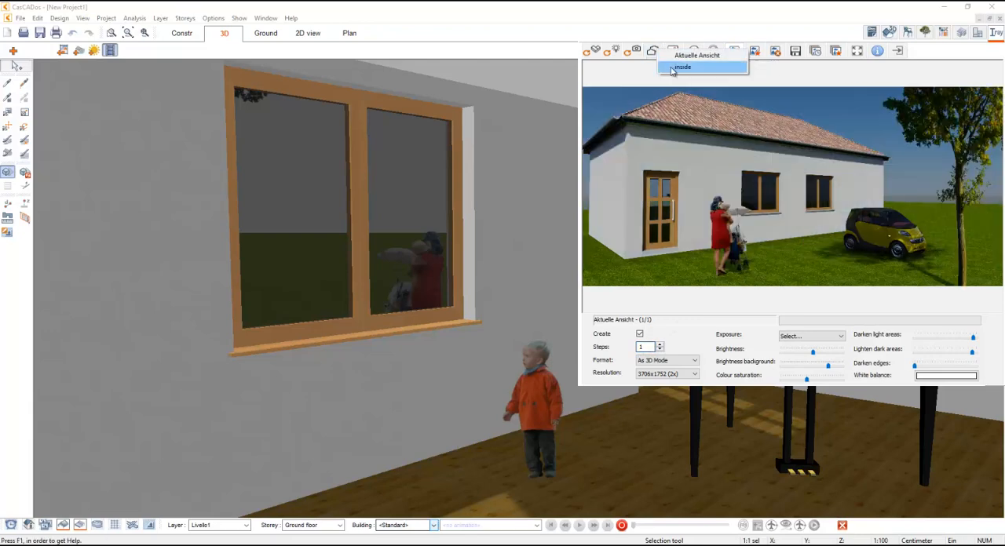
click(653, 52)
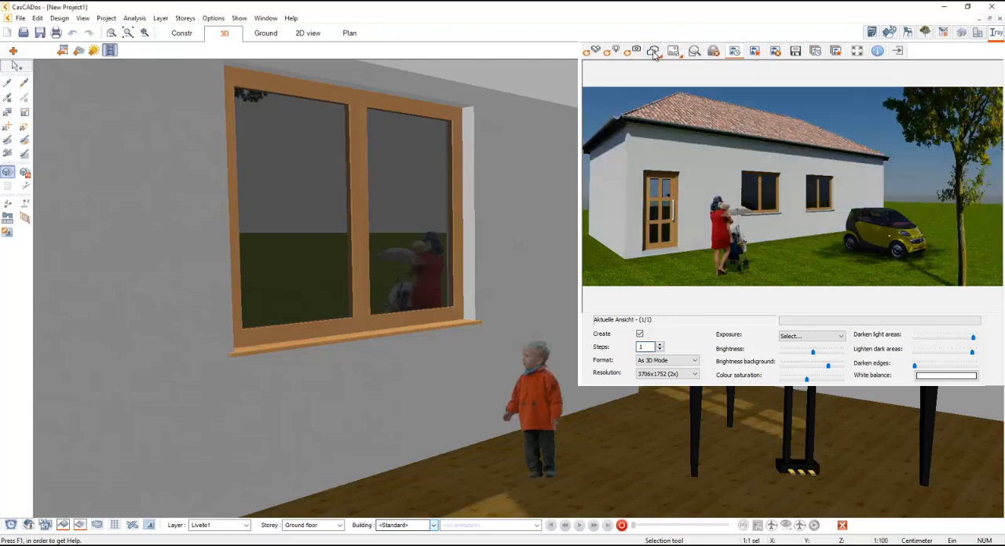
click(653, 52)
click(679, 70)
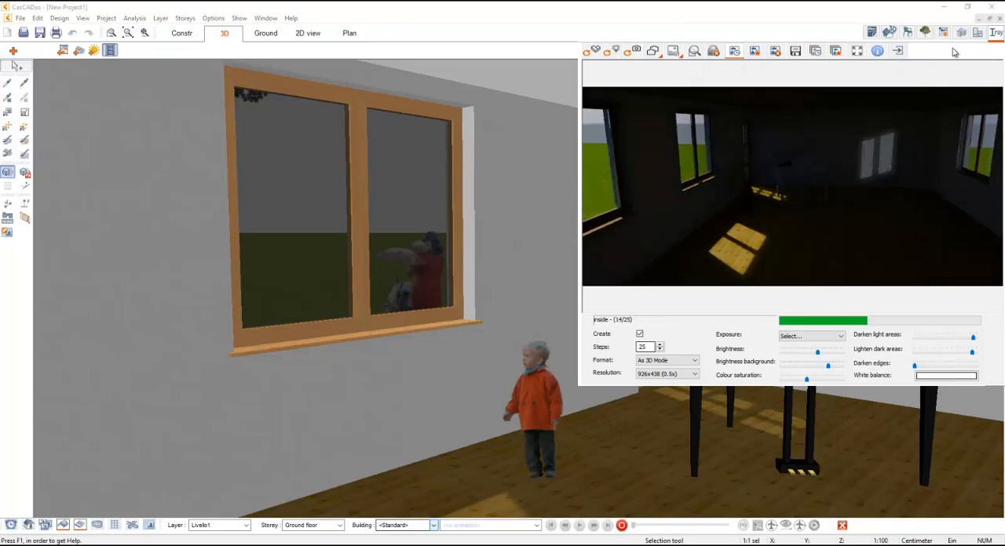
click(995, 32)
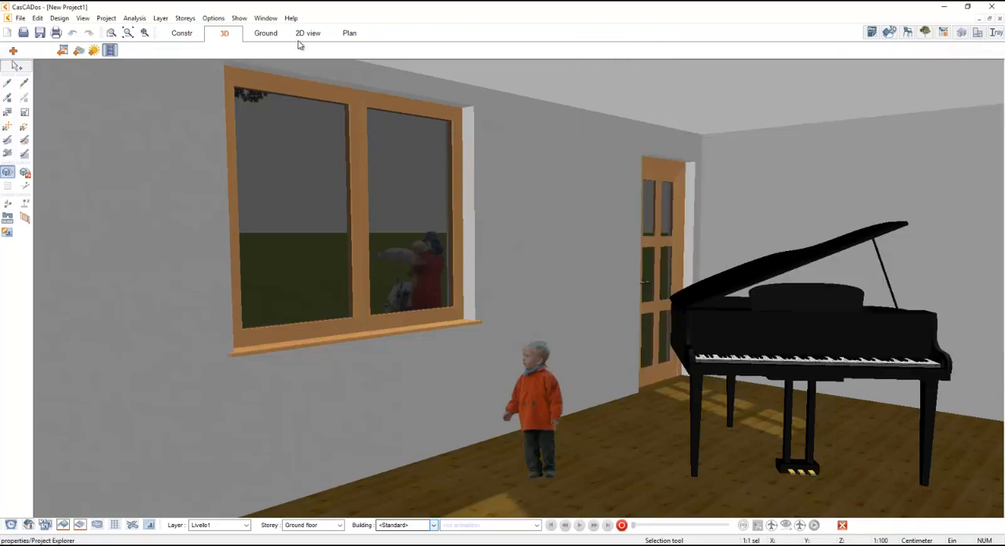
- Insert a point light source up at the room's ceiling between the window and the piano, and hide the light-source symbols
click(61, 18)
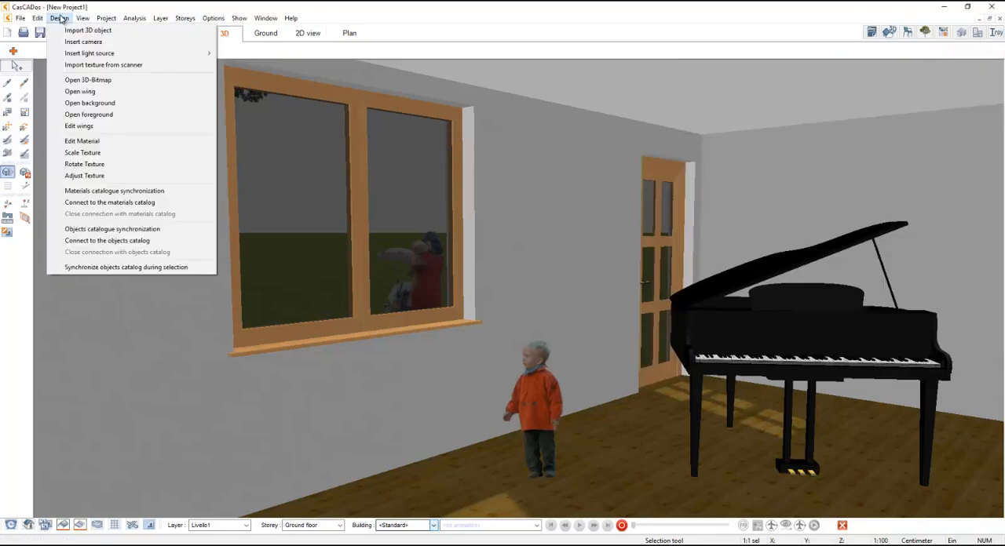
mouse_move(78, 53)
click(245, 60)
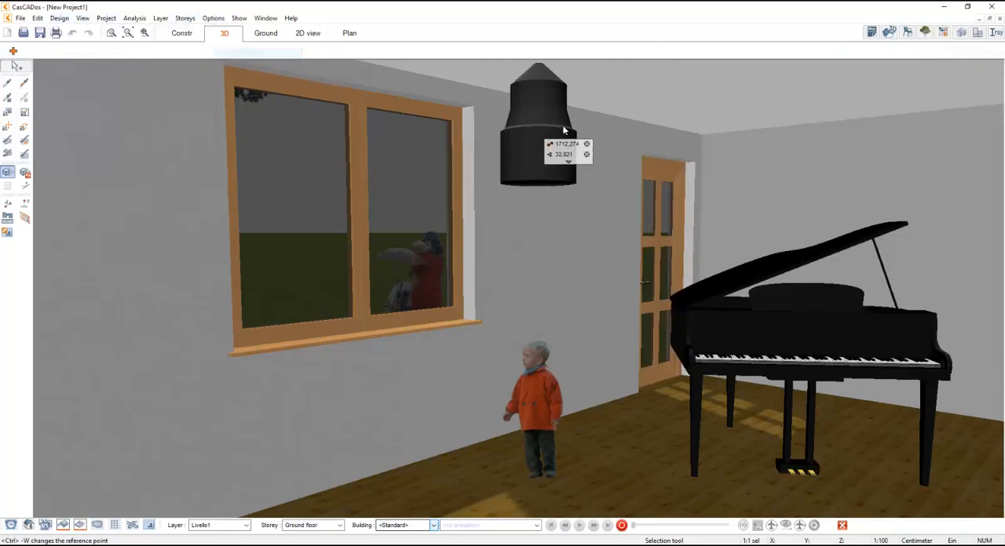
click(602, 135)
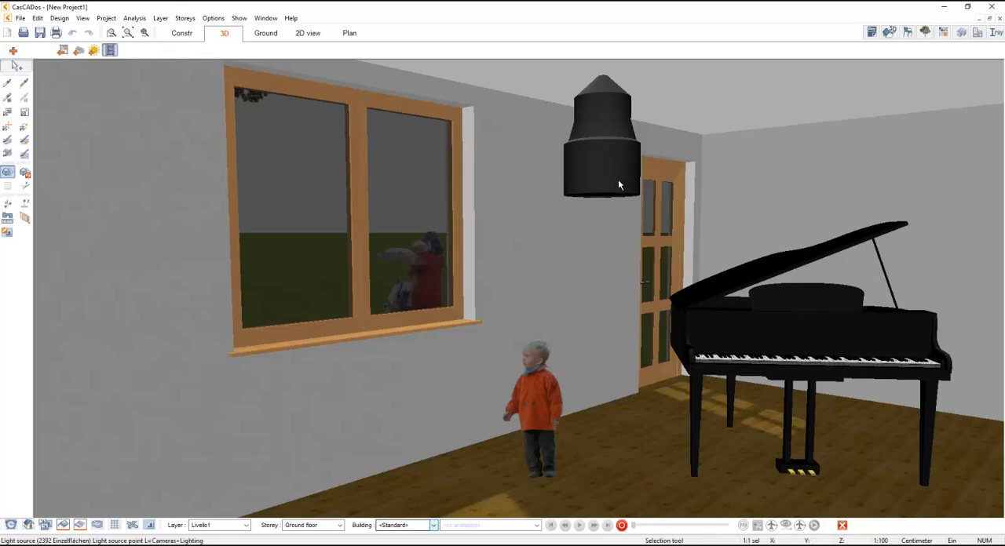
drag(618, 180, 585, 111)
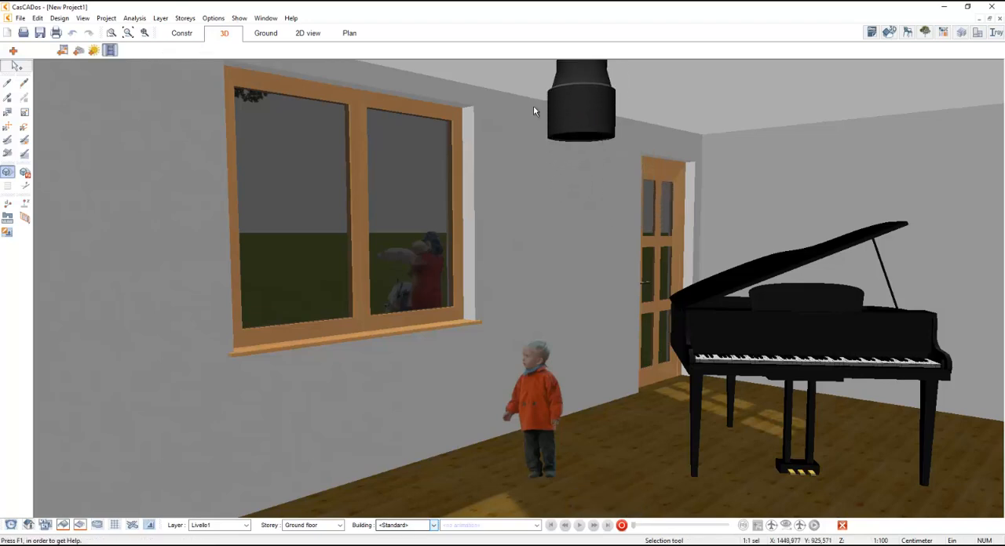
click(82, 18)
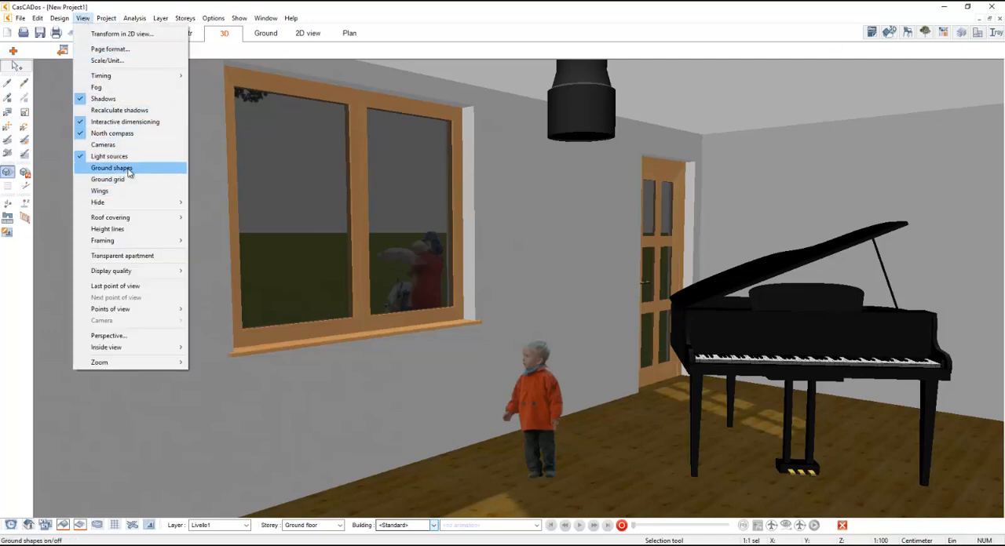
click(108, 156)
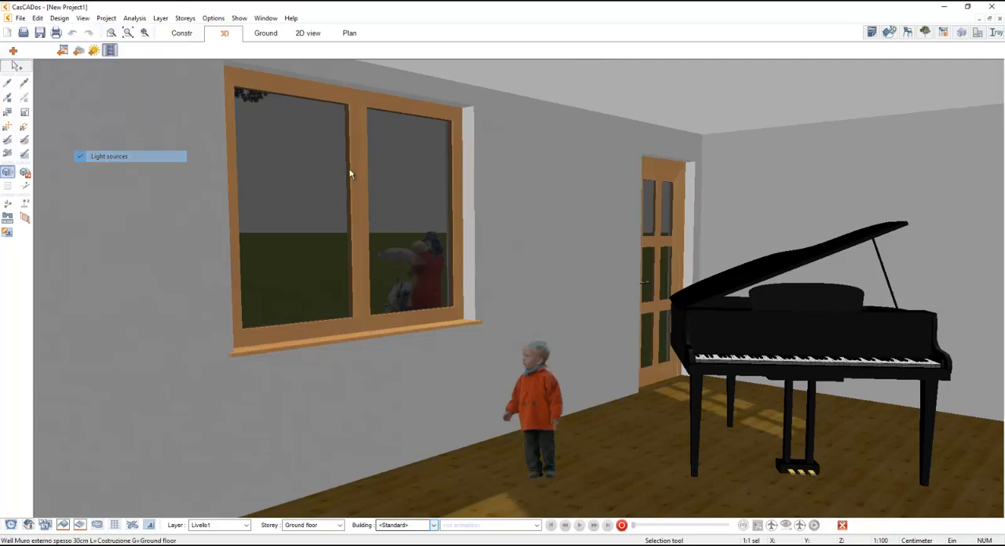
- Update the Iray+ scene with the new light and render the inside view closer to the child and piano
click(995, 33)
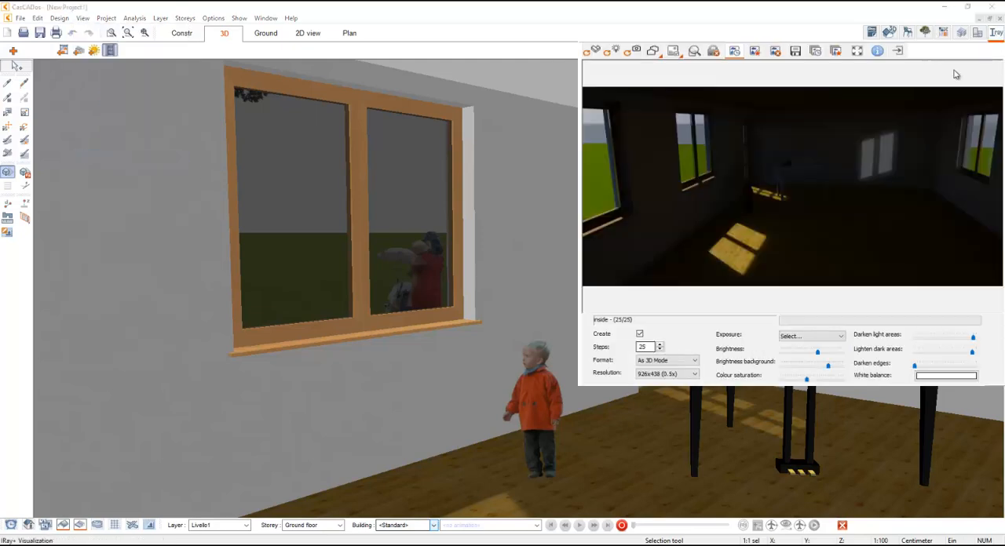
click(590, 52)
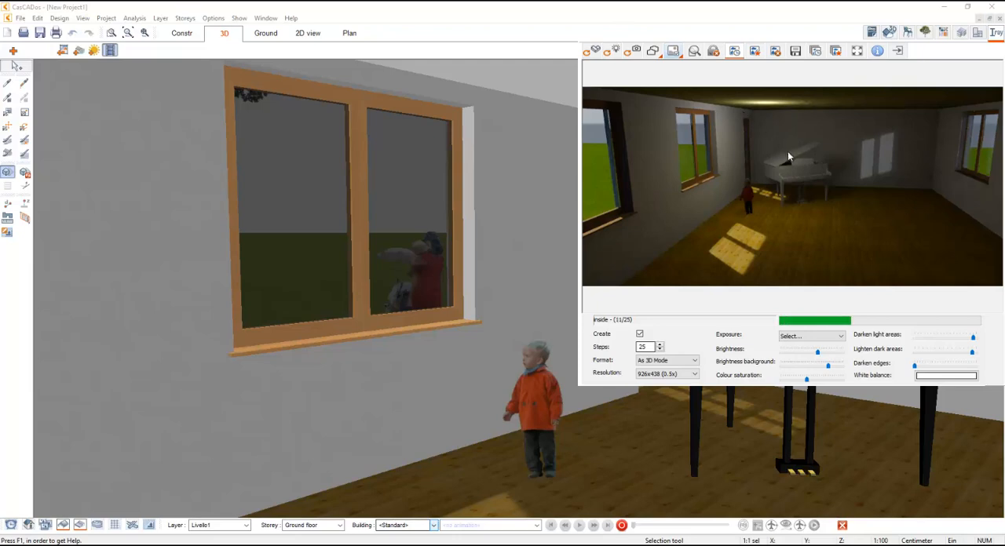
scroll(787, 175, up, 4)
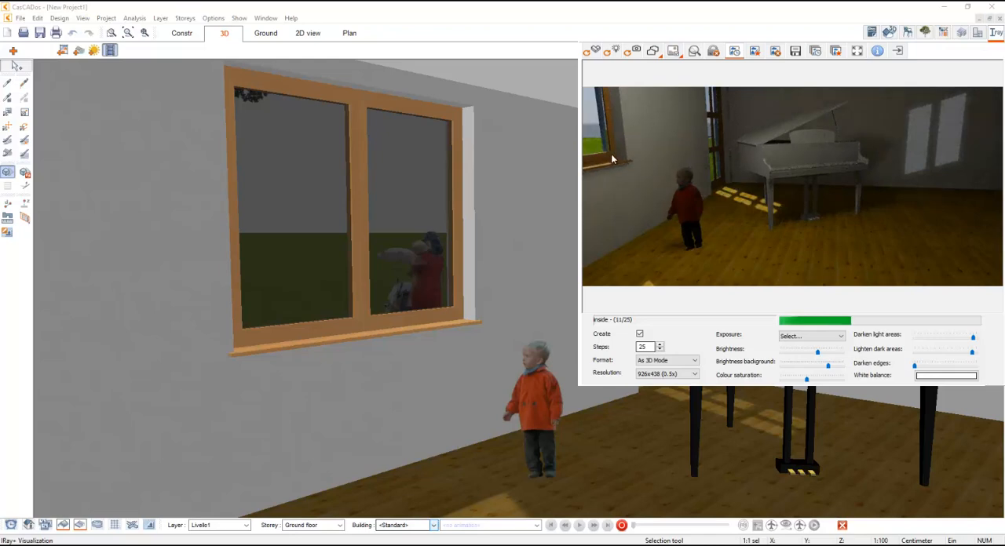
click(655, 53)
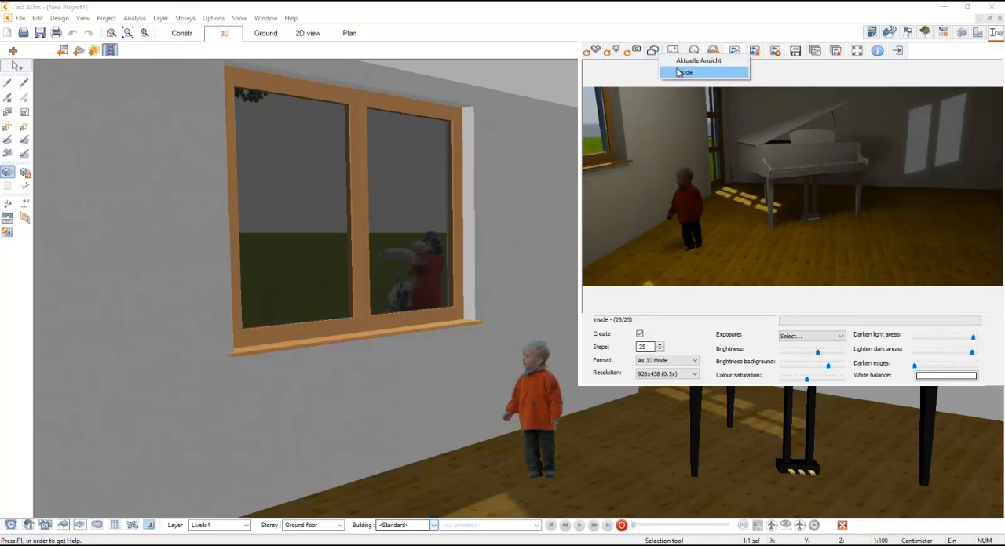
click(709, 71)
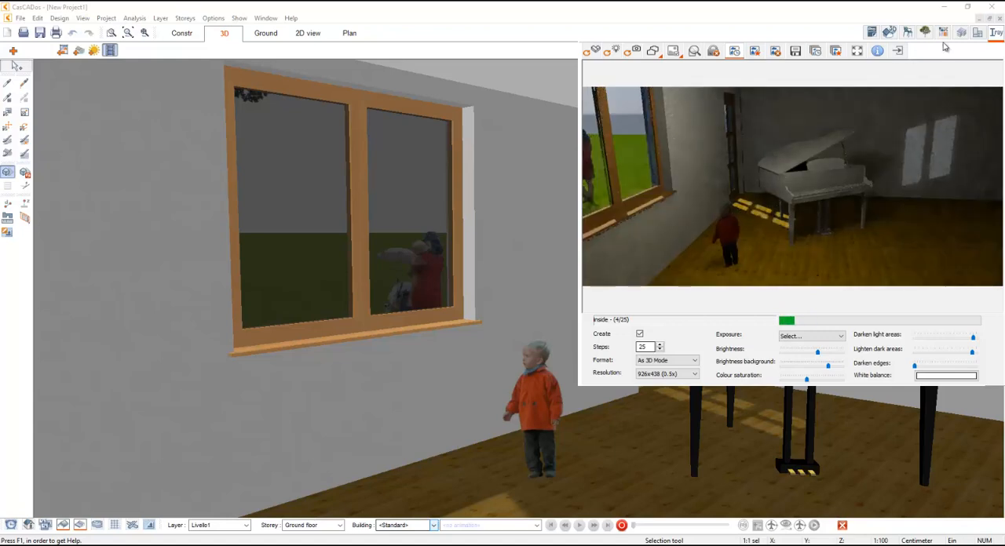
click(995, 33)
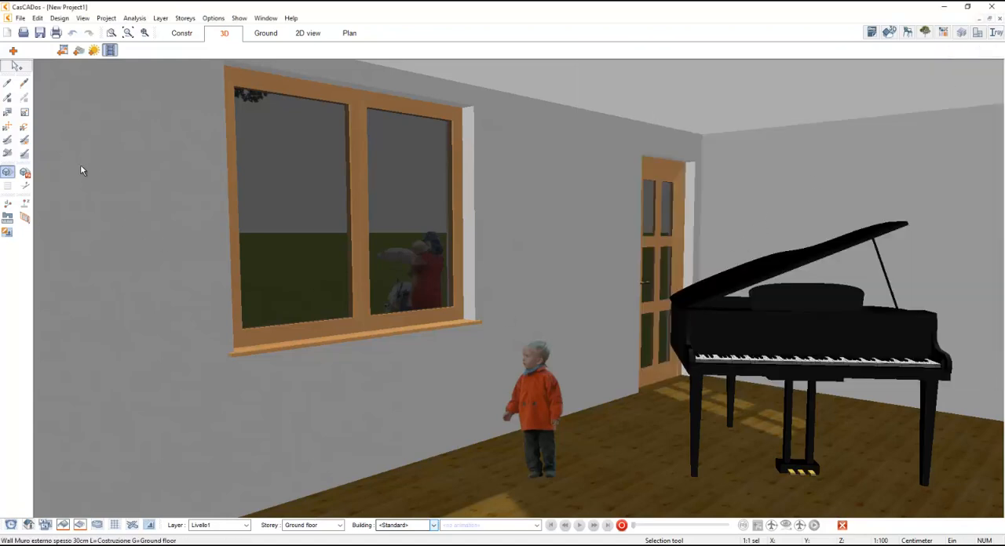
click(7, 112)
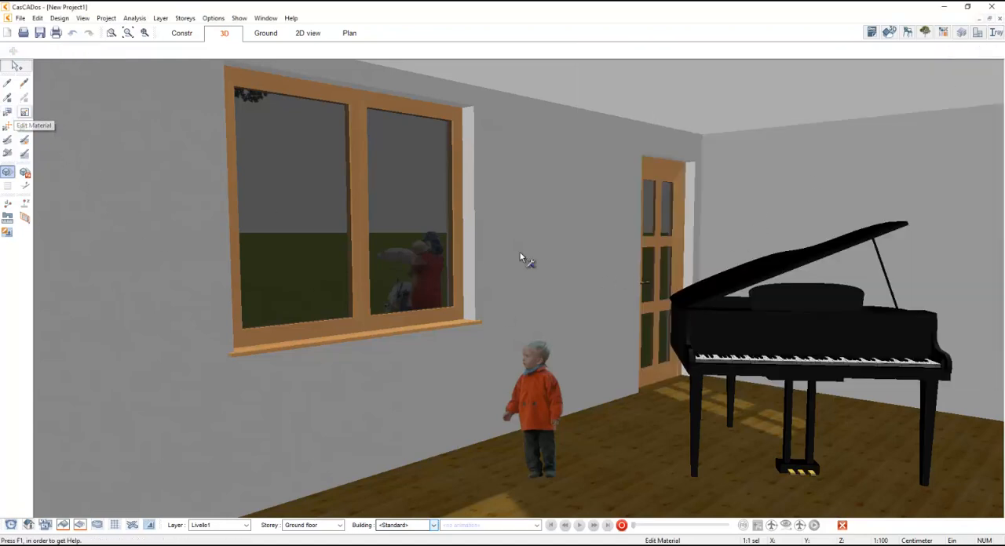
click(704, 315)
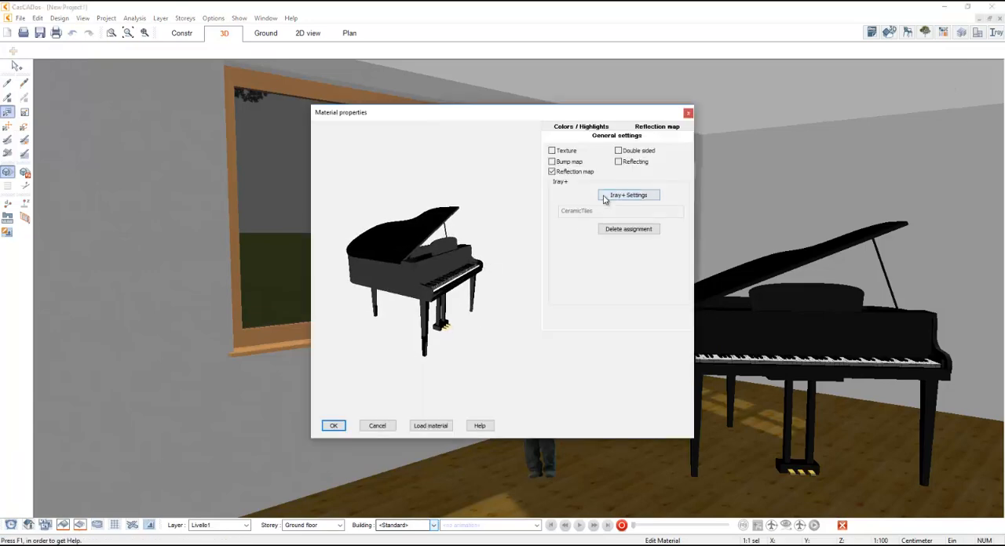
click(607, 196)
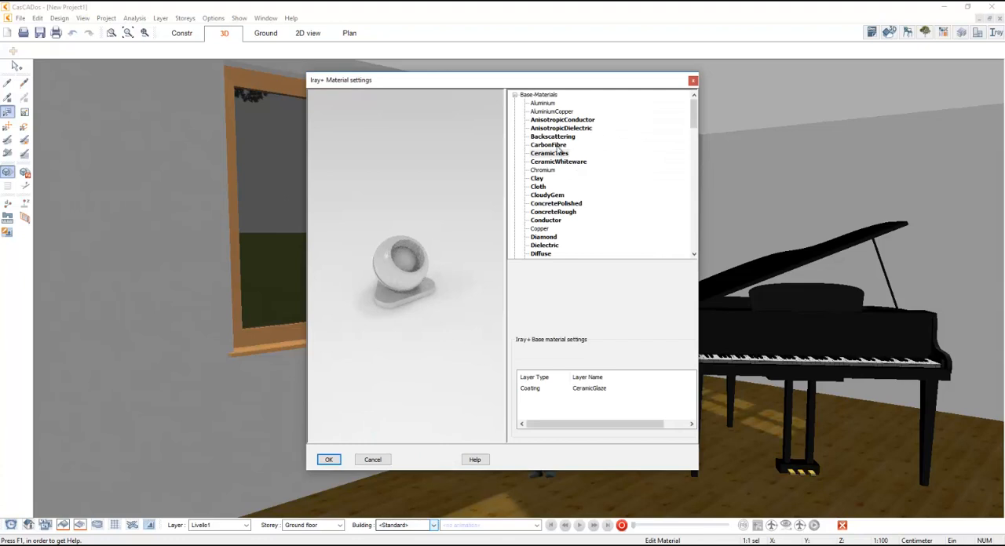
click(551, 154)
scroll(614, 188, down, 7)
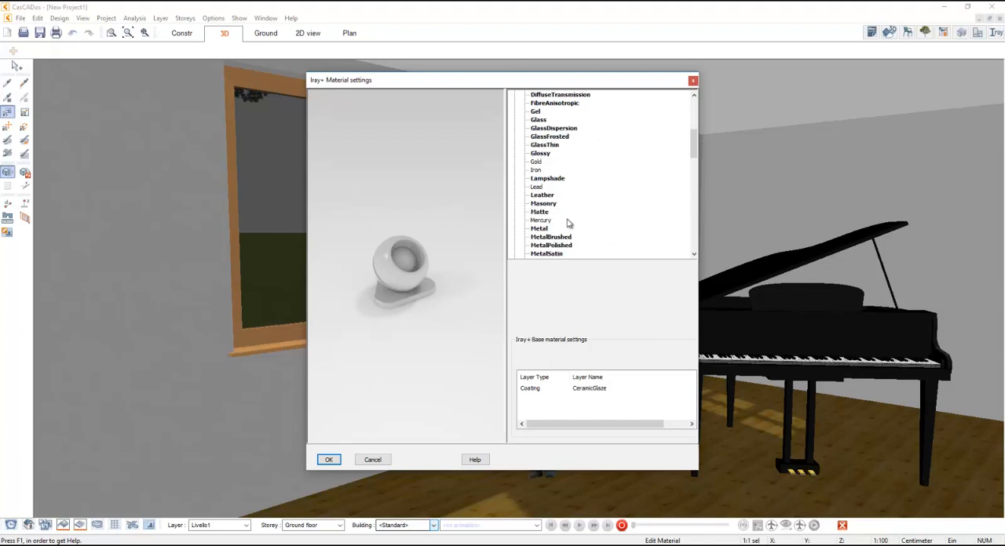
scroll(569, 224, down, 1)
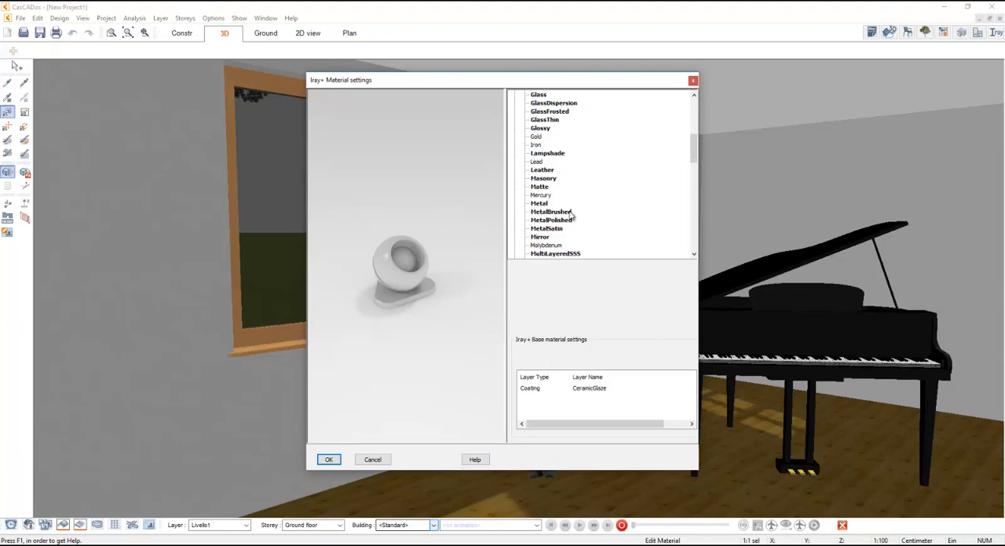
click(542, 388)
right_click(541, 389)
click(564, 396)
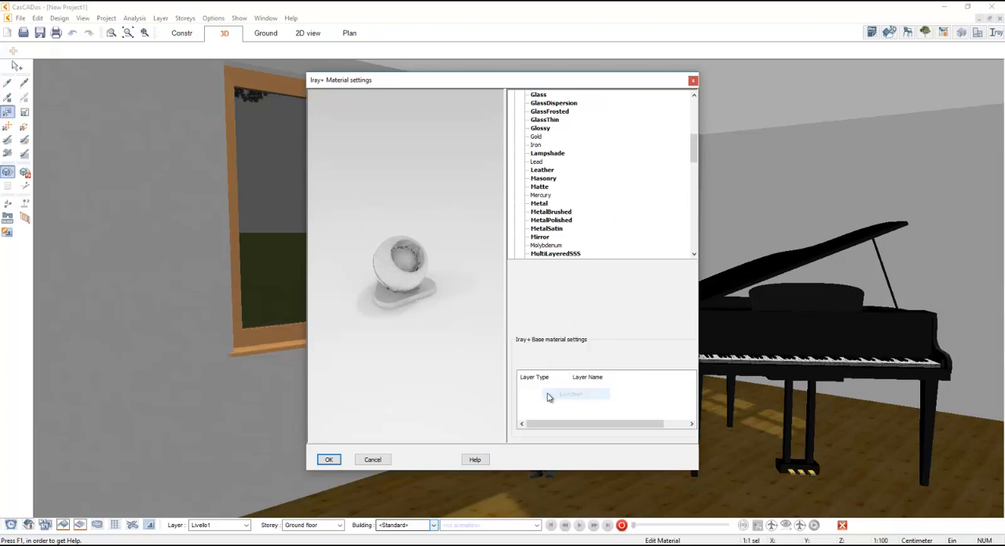
right_click(547, 395)
click(578, 402)
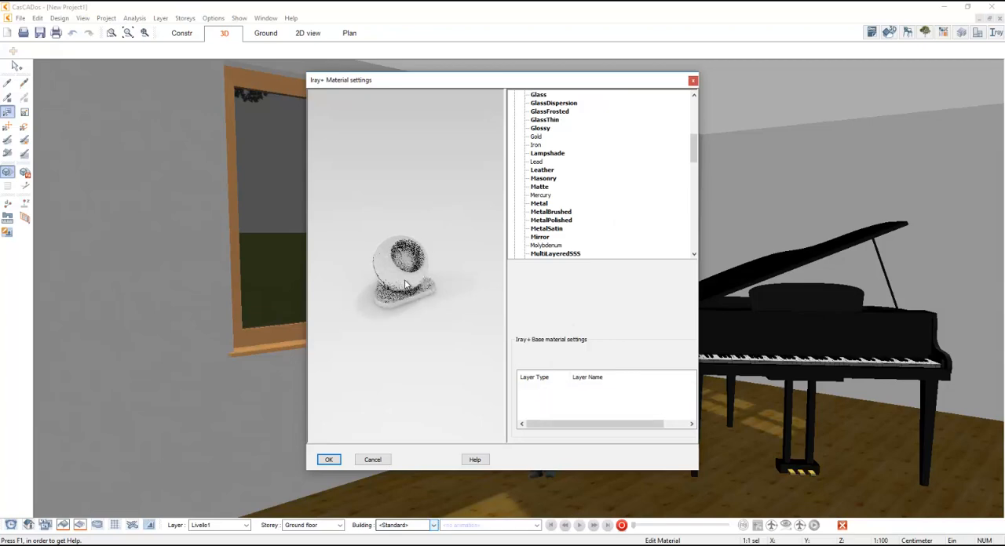
scroll(405, 277, up, 5)
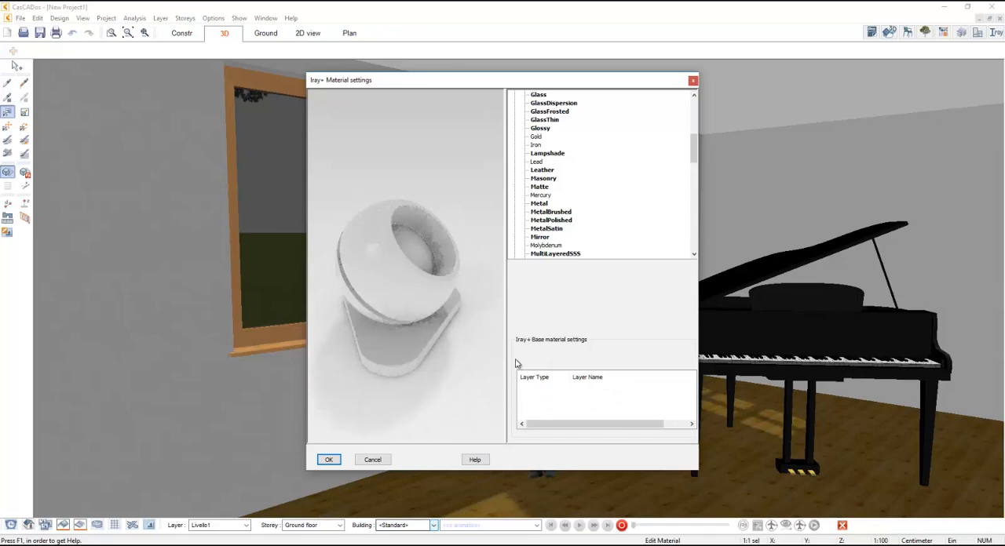
drag(694, 149, 693, 164)
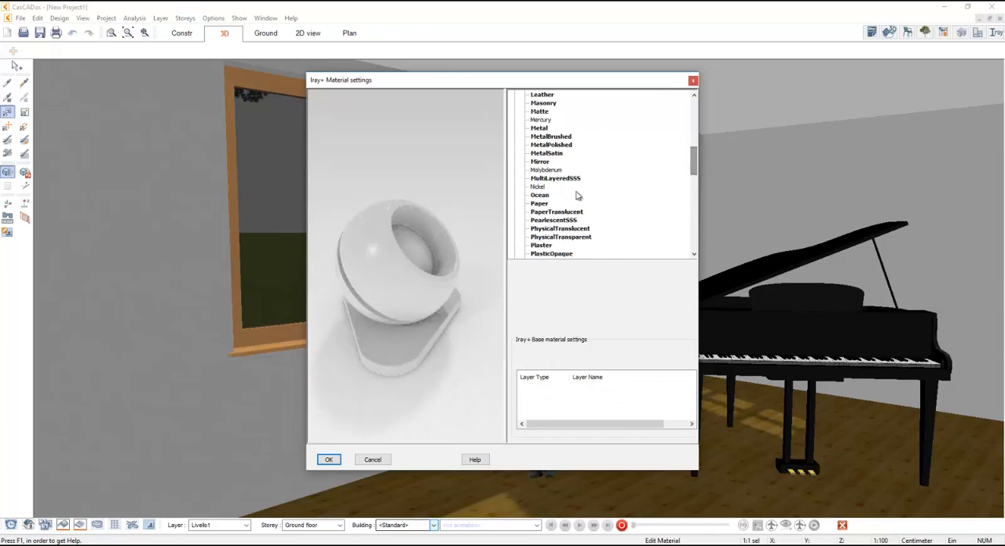
click(547, 154)
key(w)
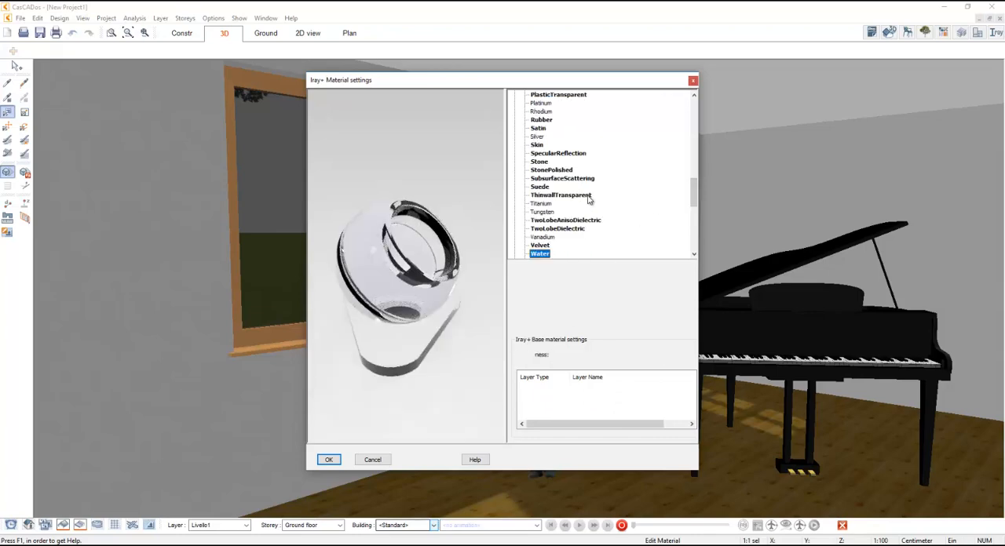
scroll(588, 200, down, 2)
click(540, 221)
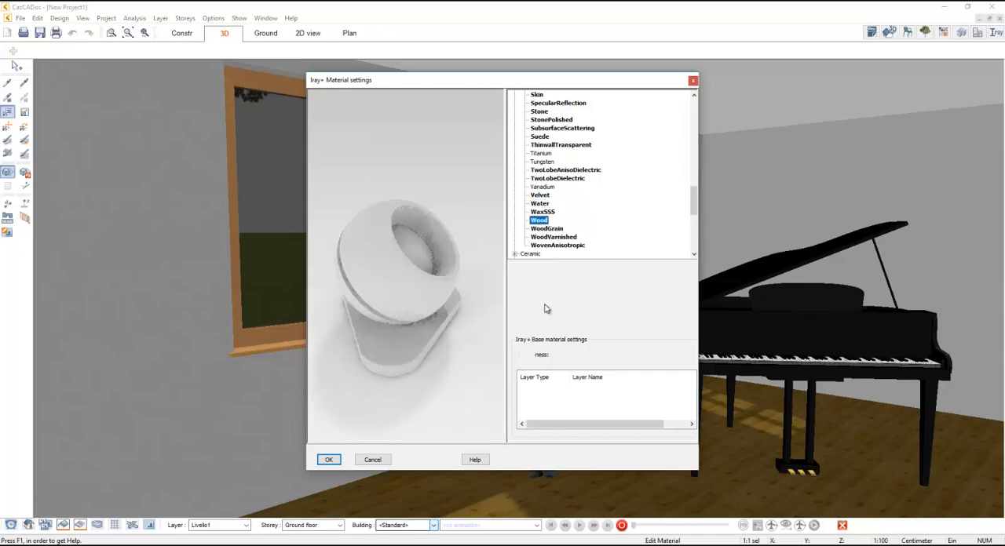
click(373, 460)
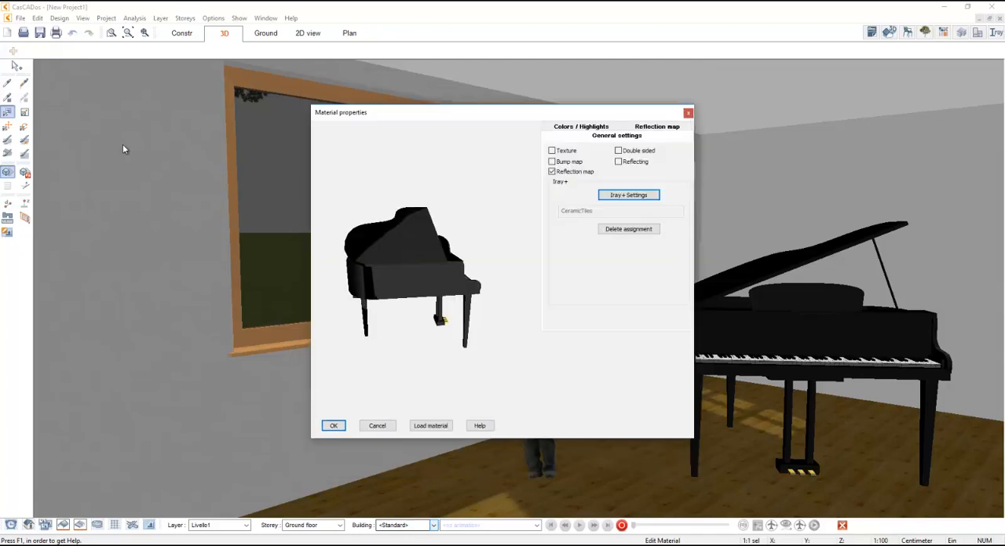
click(380, 430)
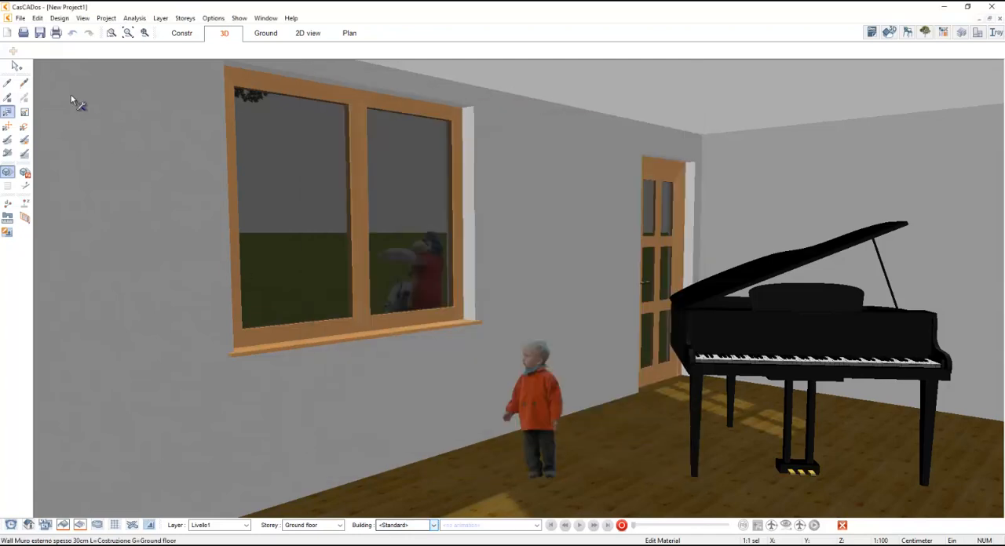
click(714, 336)
click(647, 138)
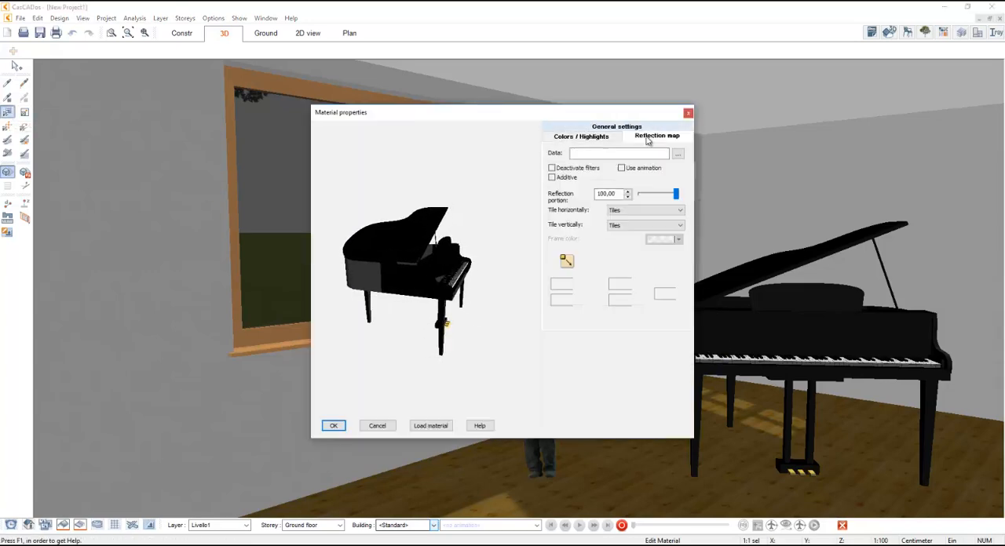
click(589, 127)
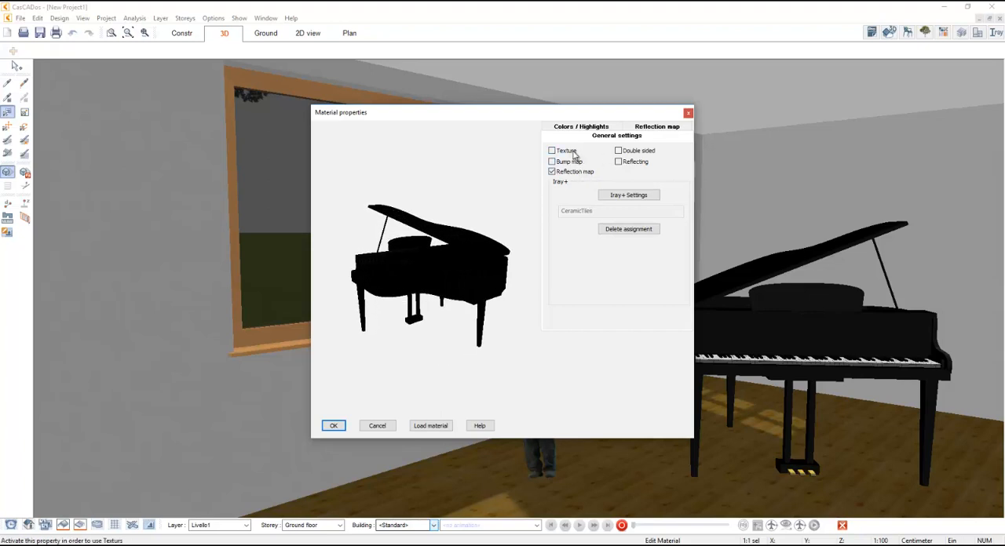
click(687, 114)
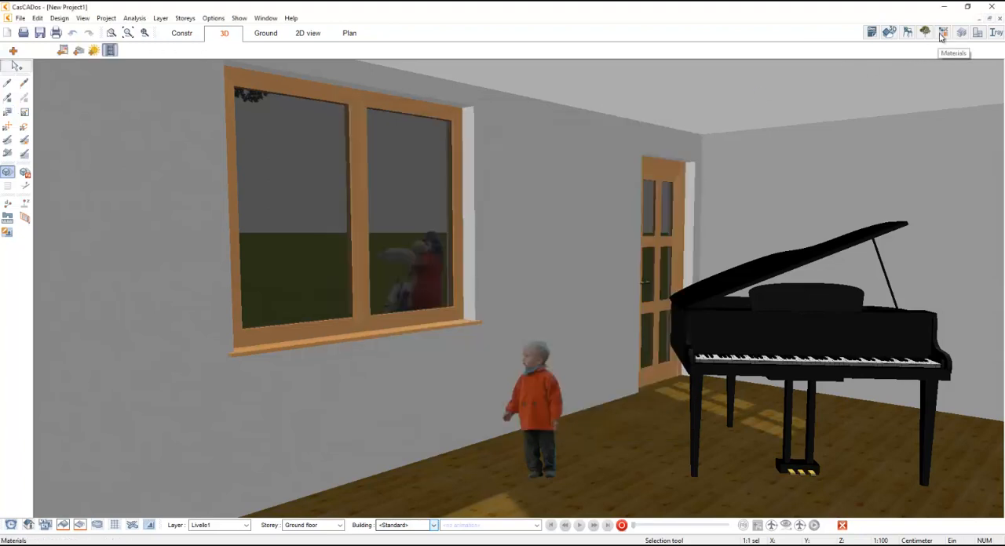
- Try the Boards parquet 07 material from the wood floor boards catalogue on the piano
click(943, 33)
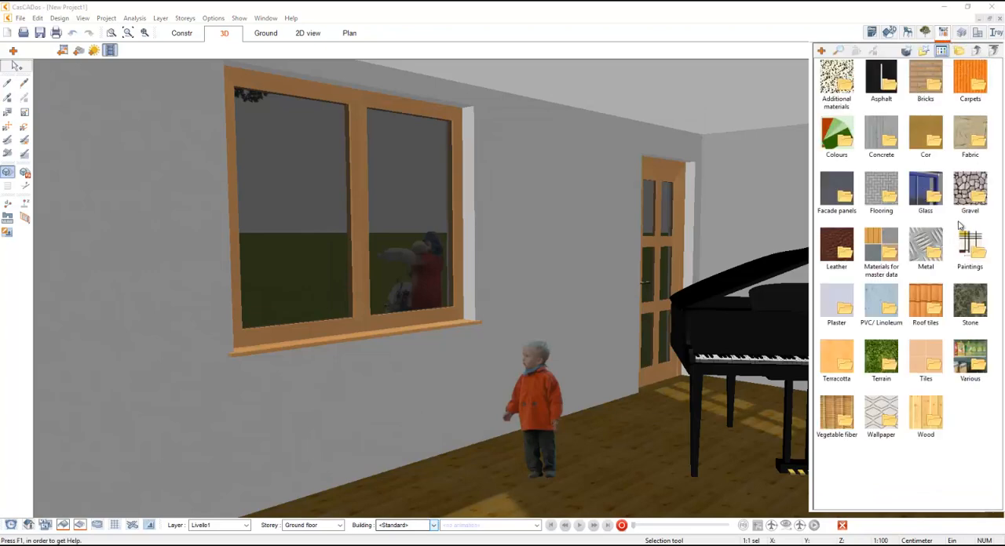
double_click(926, 412)
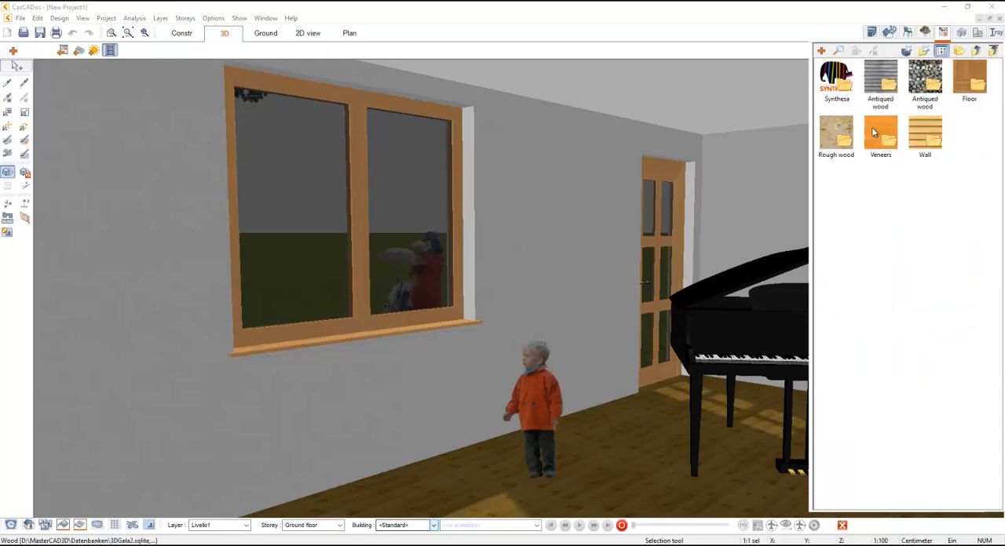
double_click(970, 87)
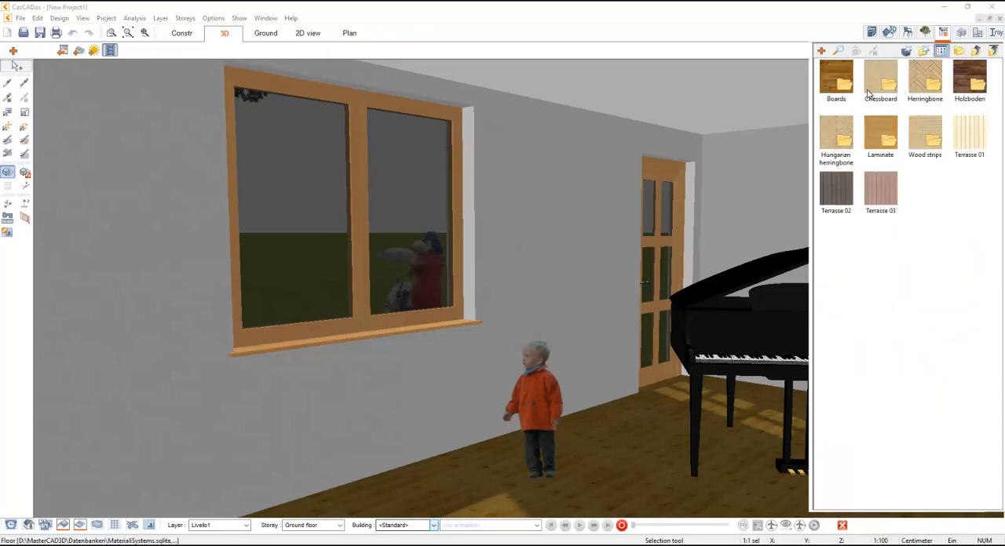
double_click(829, 91)
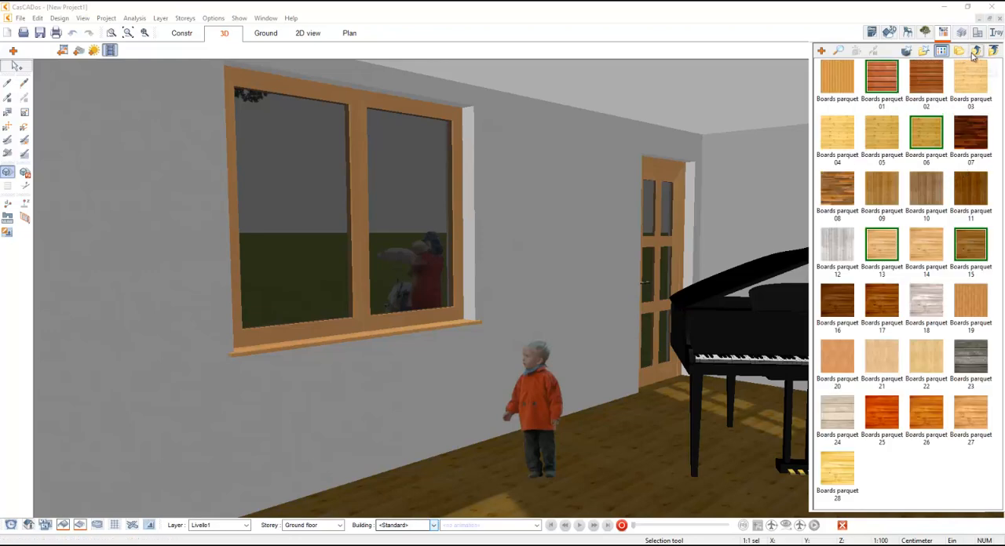
click(974, 131)
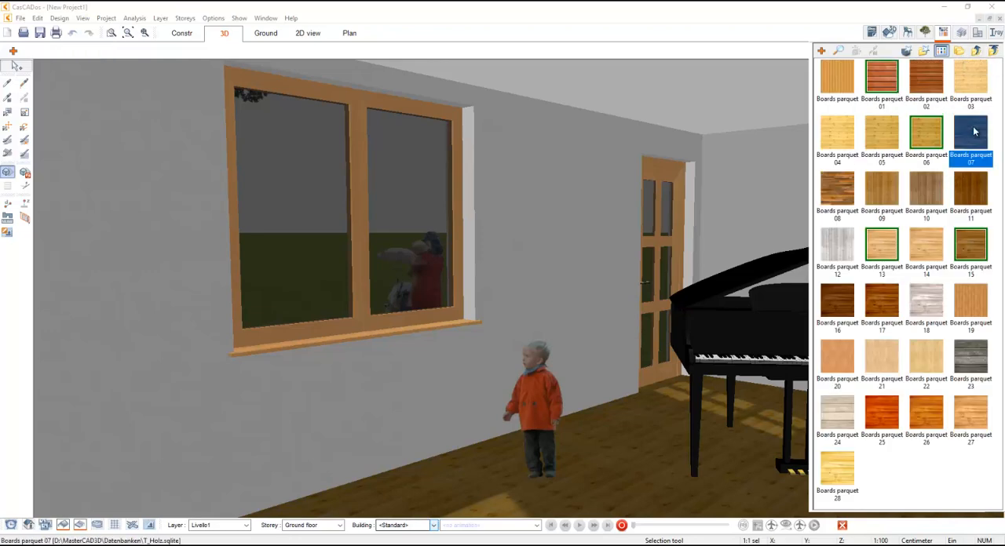
click(728, 322)
- Try the Boards parquet 01 material on the piano instead and close the materials catalogue
click(880, 76)
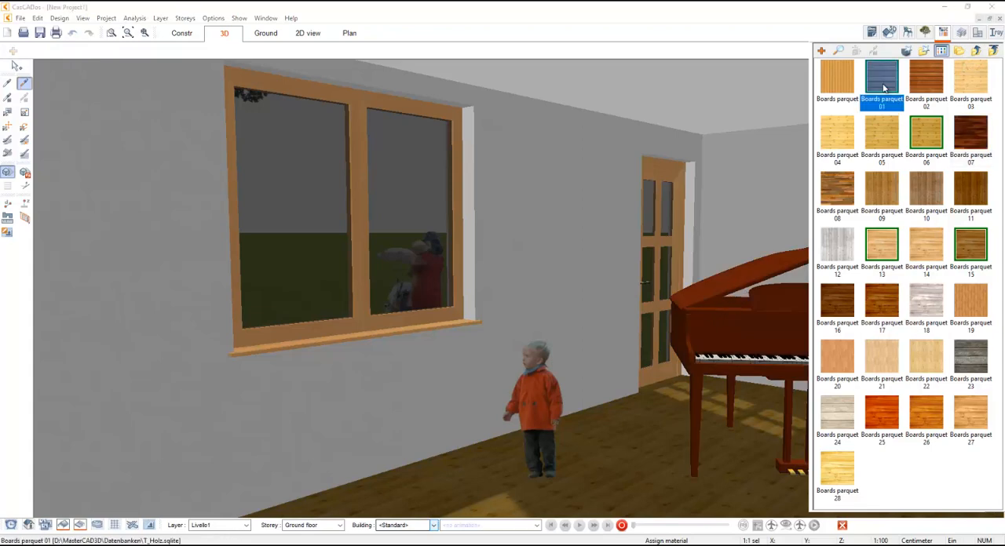
click(748, 272)
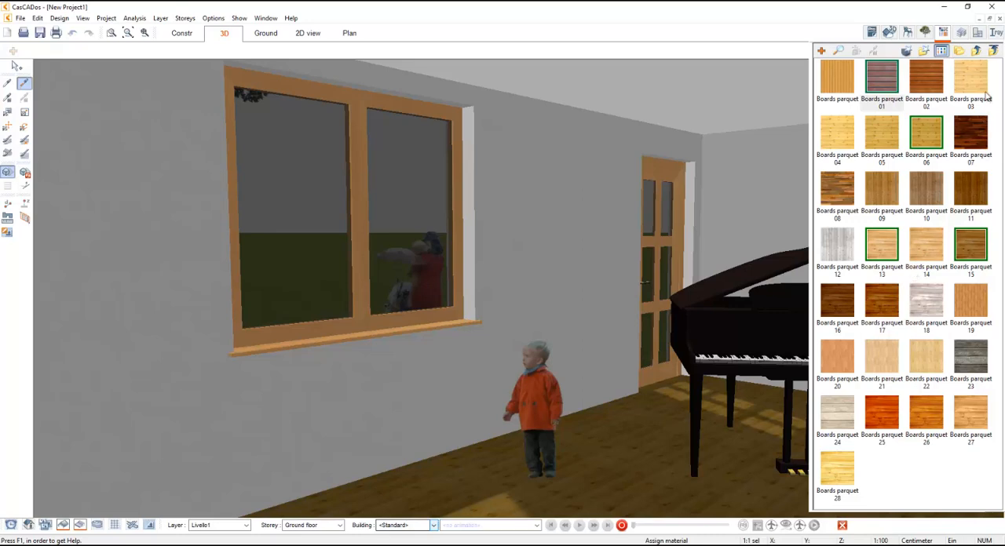
key(Escape)
click(942, 33)
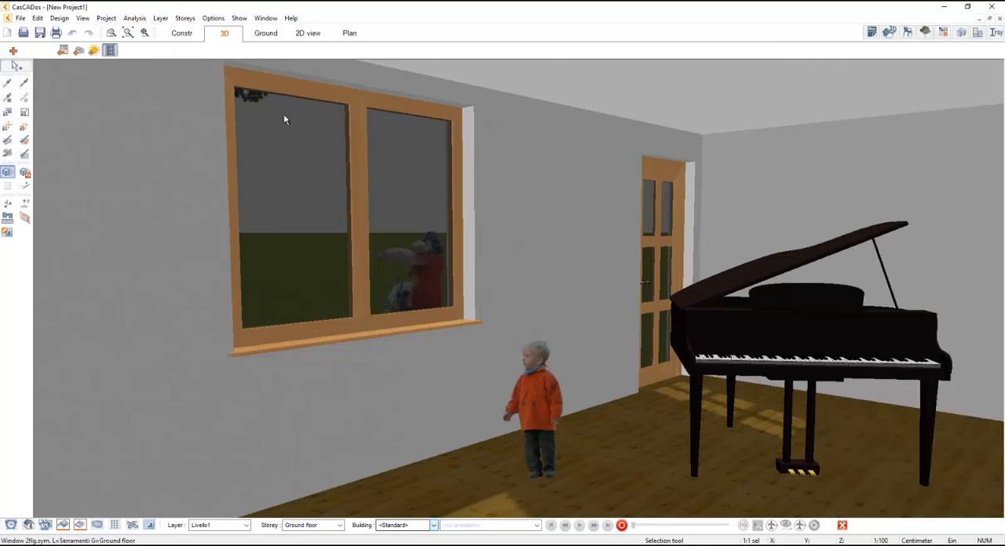
- Replace the lacquered piano with the Antiqued baby grand piano from the object catalogue
click(739, 317)
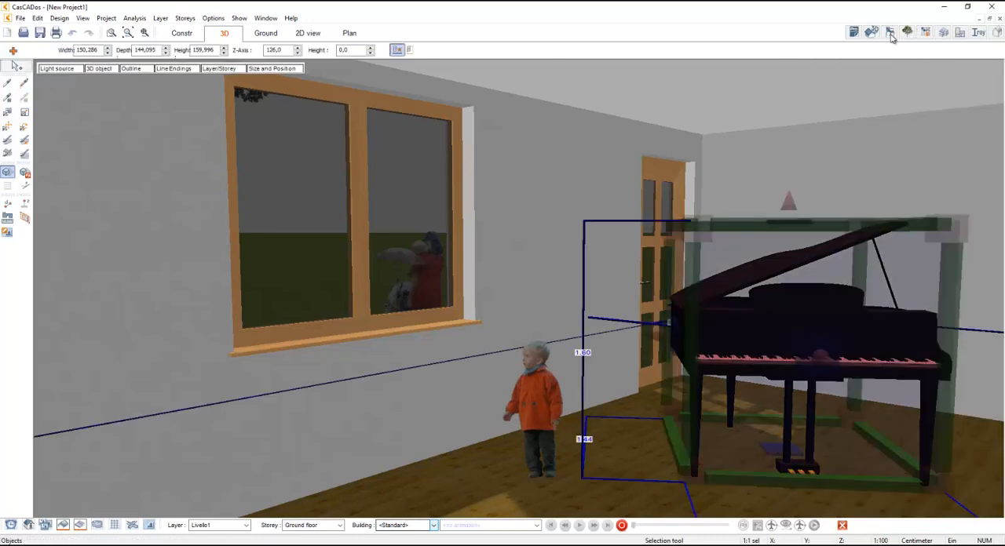
click(890, 32)
click(964, 426)
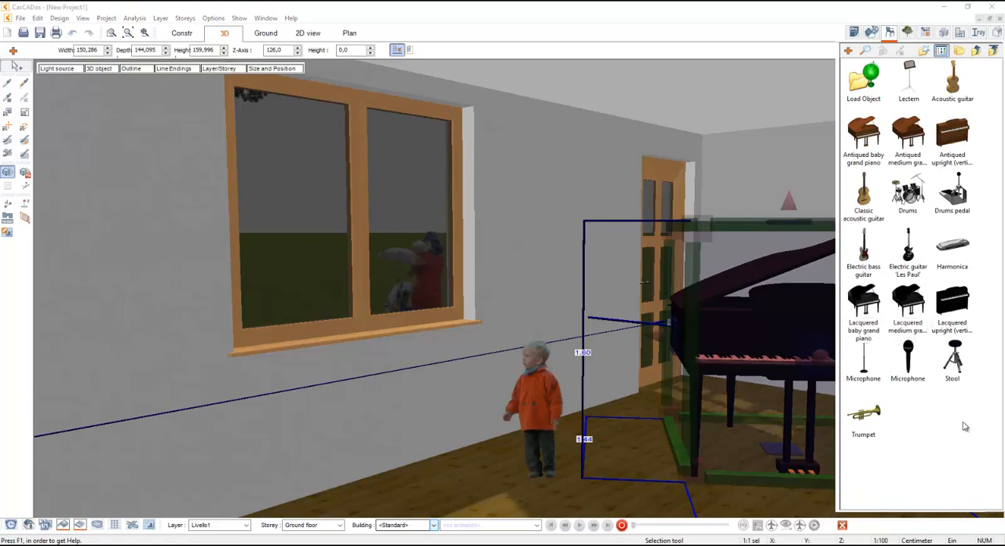
click(869, 141)
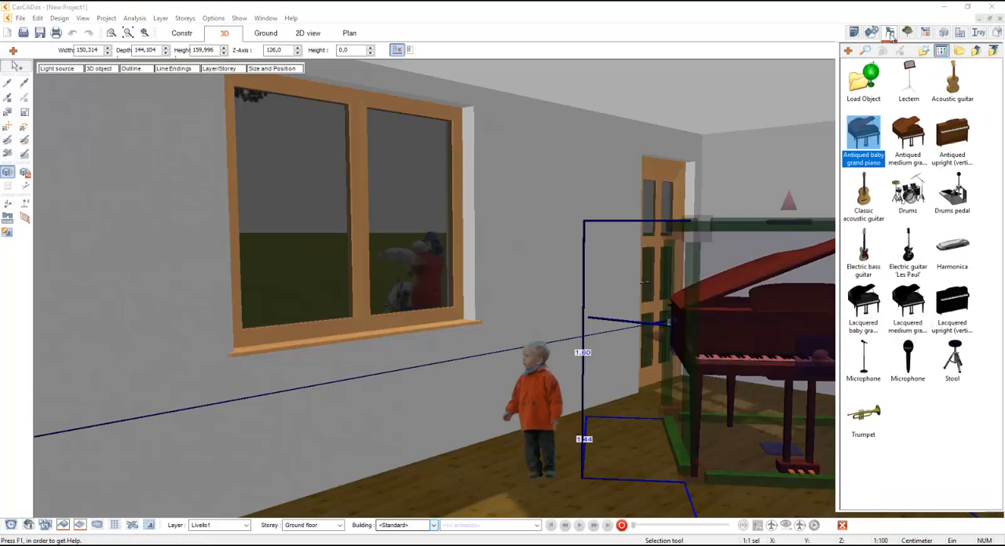
- Edit the new piano's wooden body material and choose Wood as its Iray+ base material
click(7, 112)
click(739, 329)
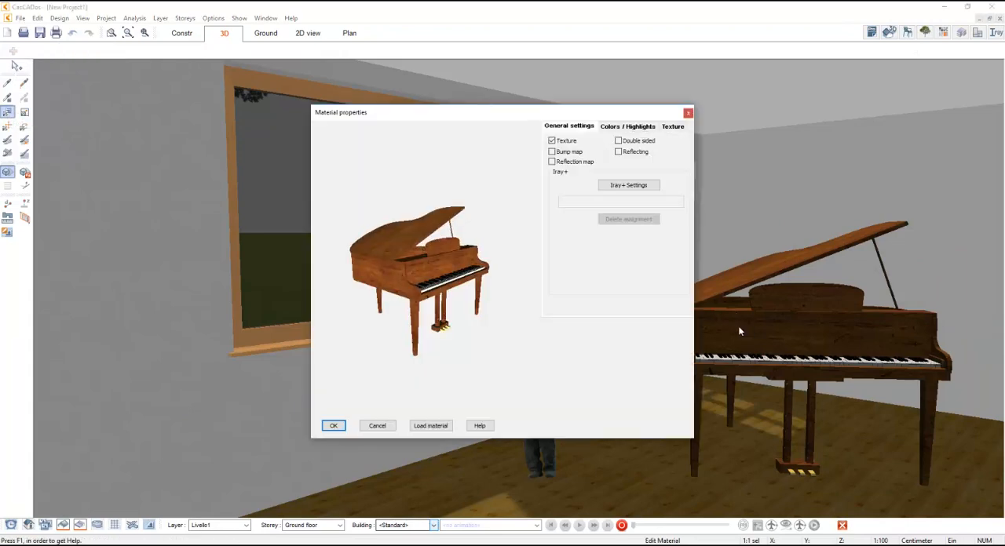
click(605, 189)
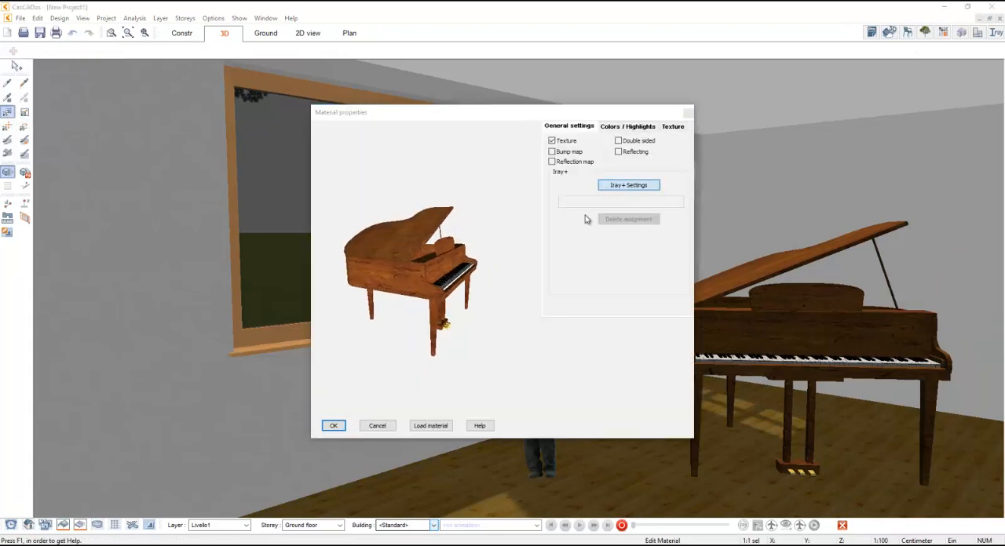
click(515, 95)
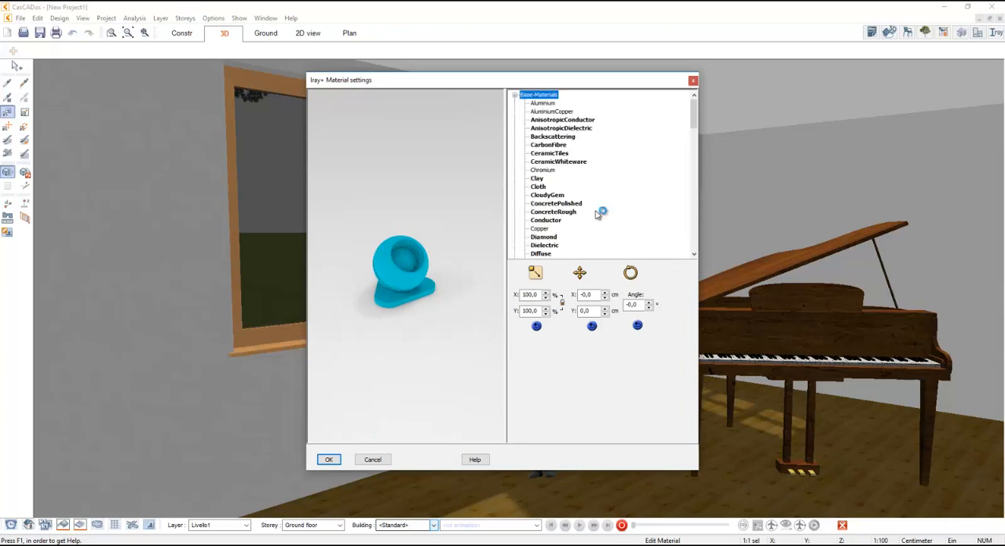
scroll(596, 214, down, 4)
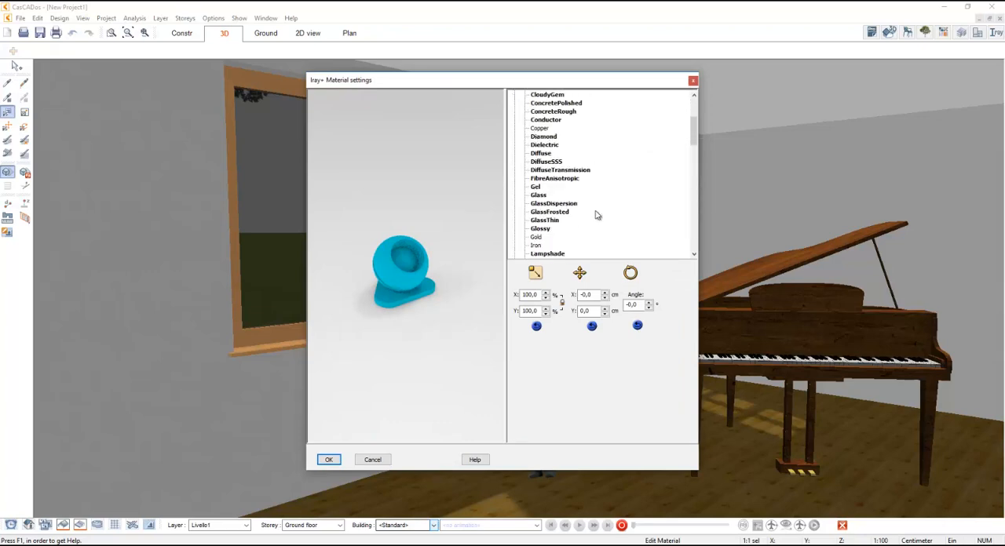
click(544, 136)
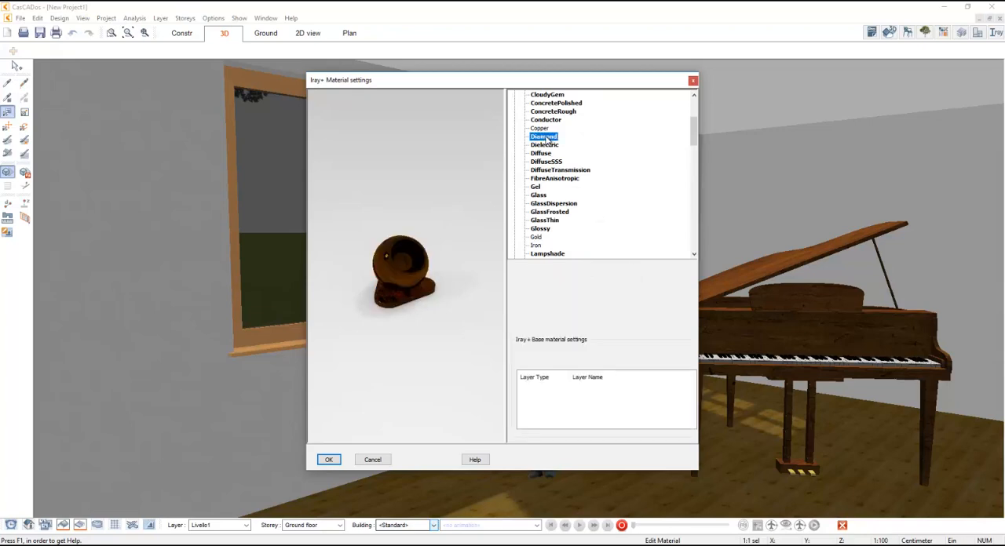
key(w)
scroll(625, 224, down, 2)
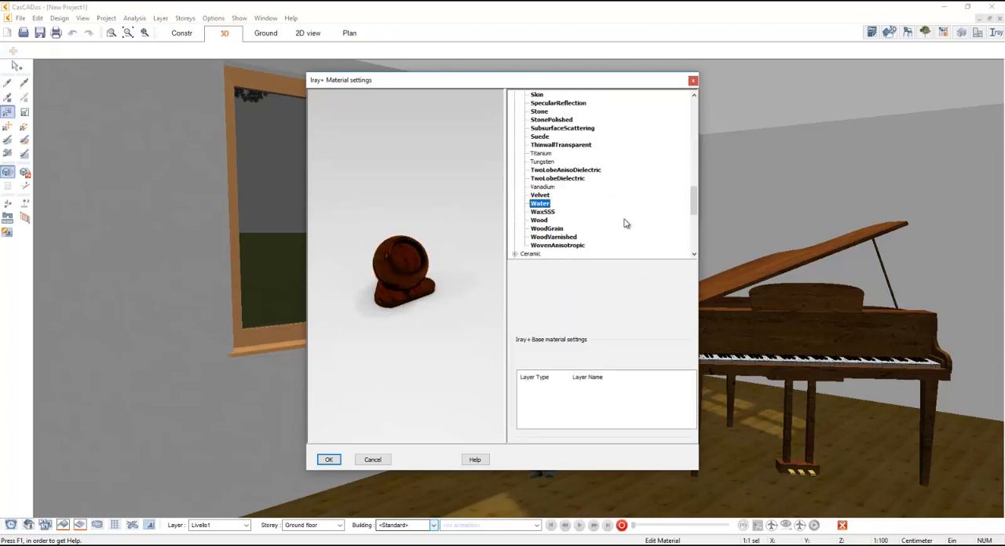
click(540, 220)
- Add a GlossVarnish coating layer to the piano's wood material and update the interior Iray+ rendering with the changed model
right_click(573, 404)
click(600, 406)
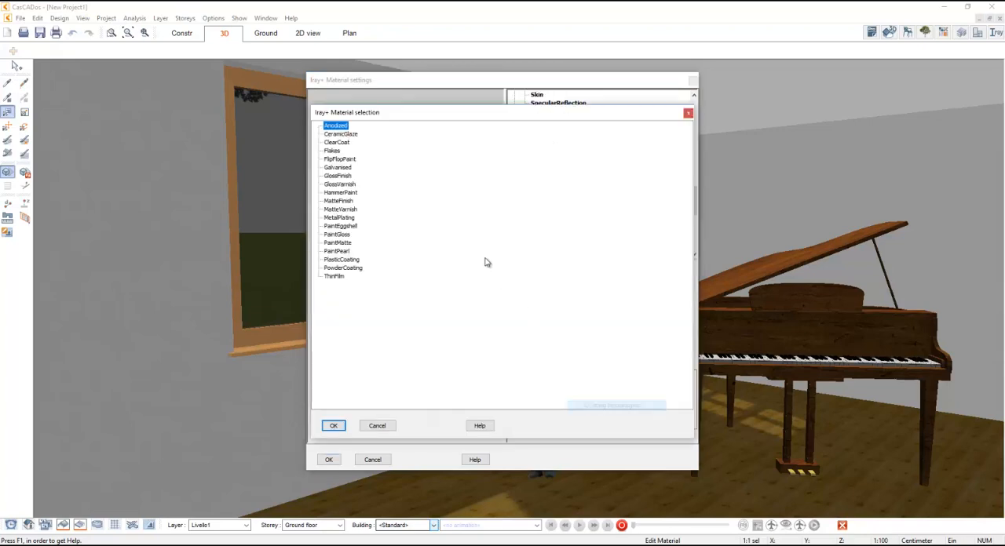
click(337, 167)
click(345, 185)
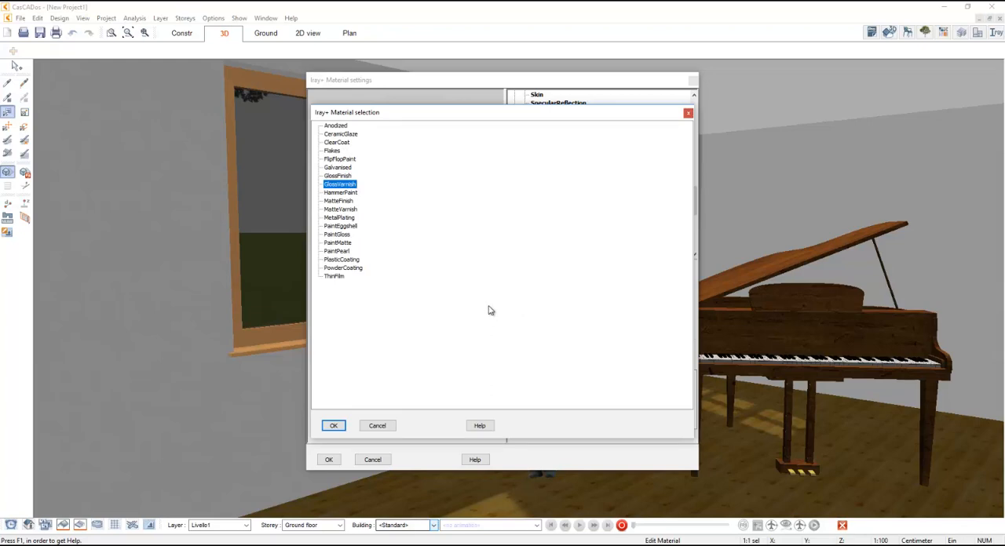
click(332, 424)
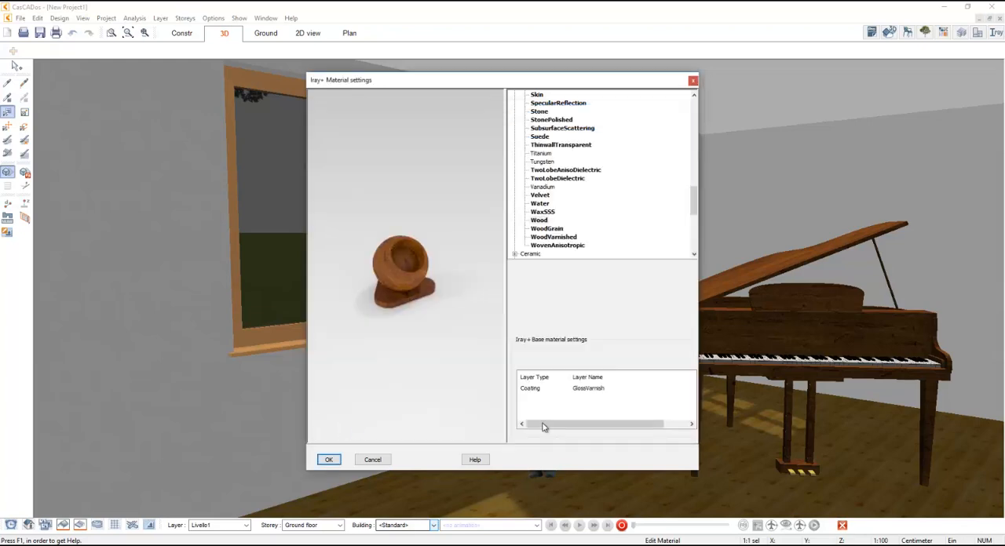
click(328, 459)
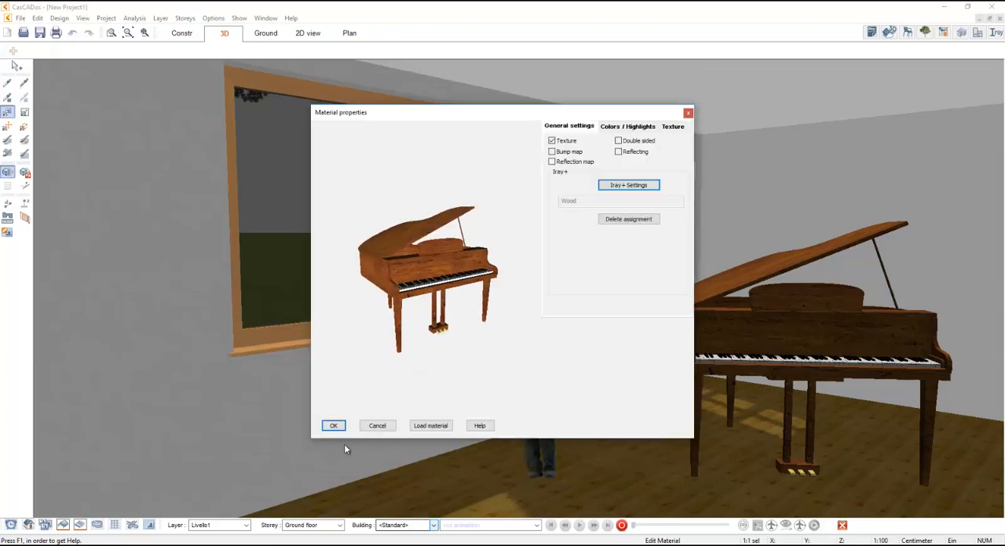
click(335, 426)
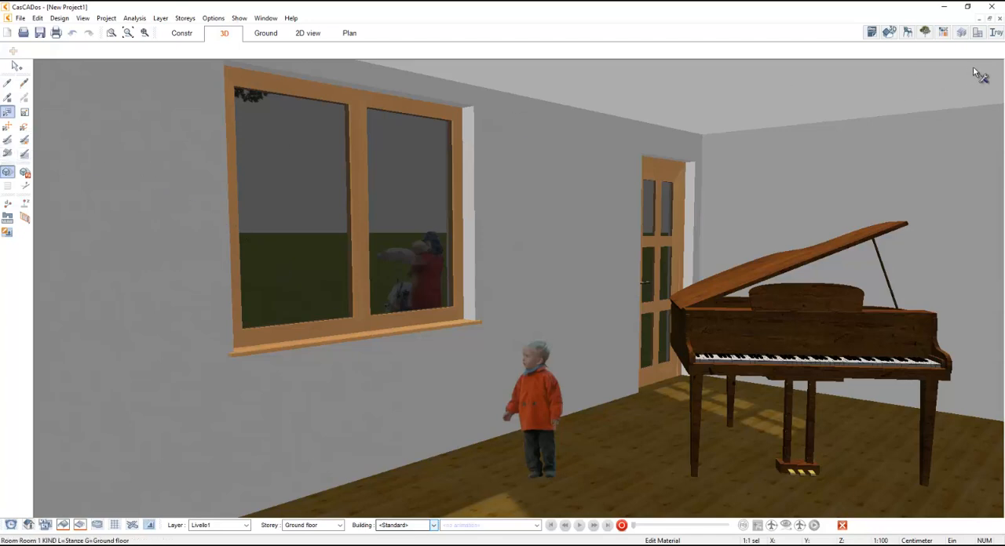
click(995, 33)
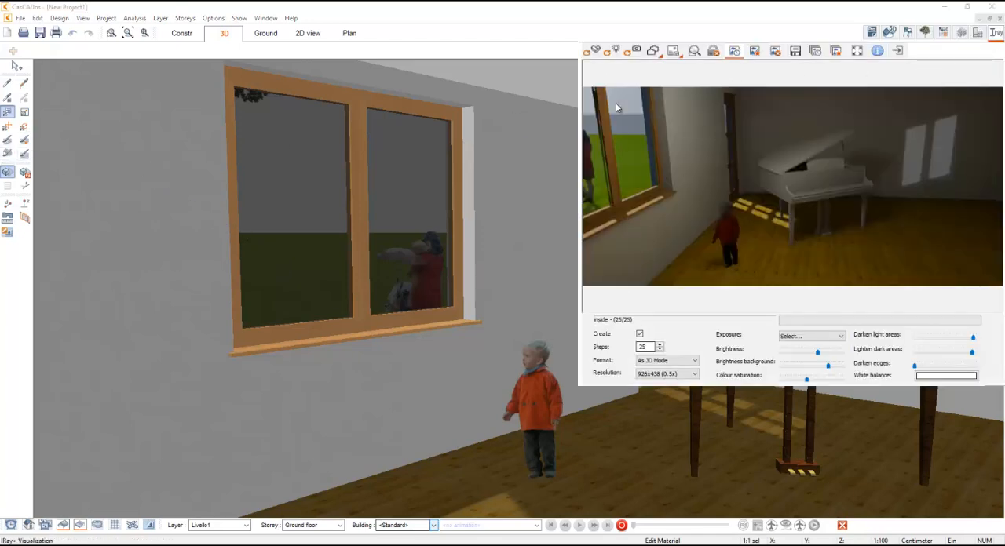
click(593, 55)
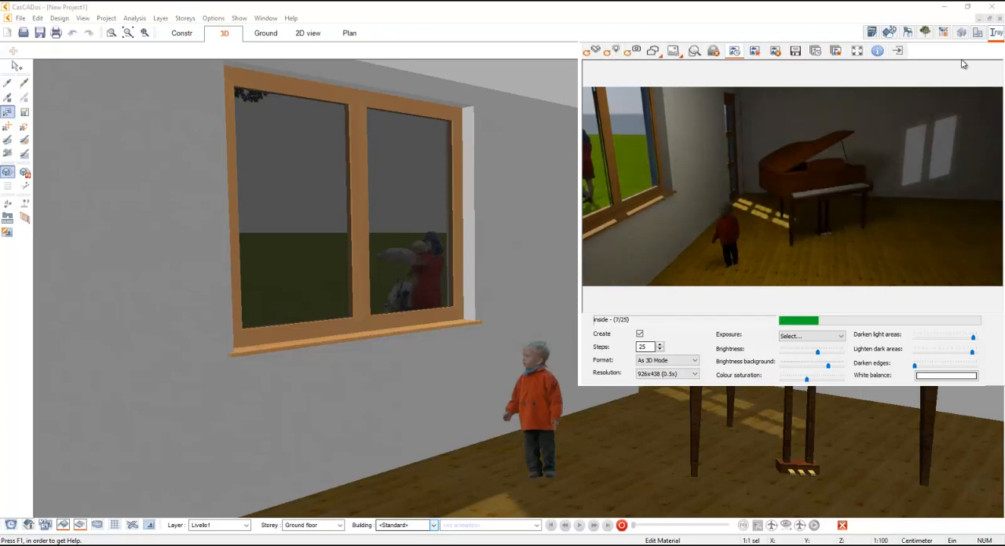
- Assign the Tile 'Tendenza' 02a 30/60 material from the tiles catalogue's 'Tendenza' collection to the room's floor
click(943, 32)
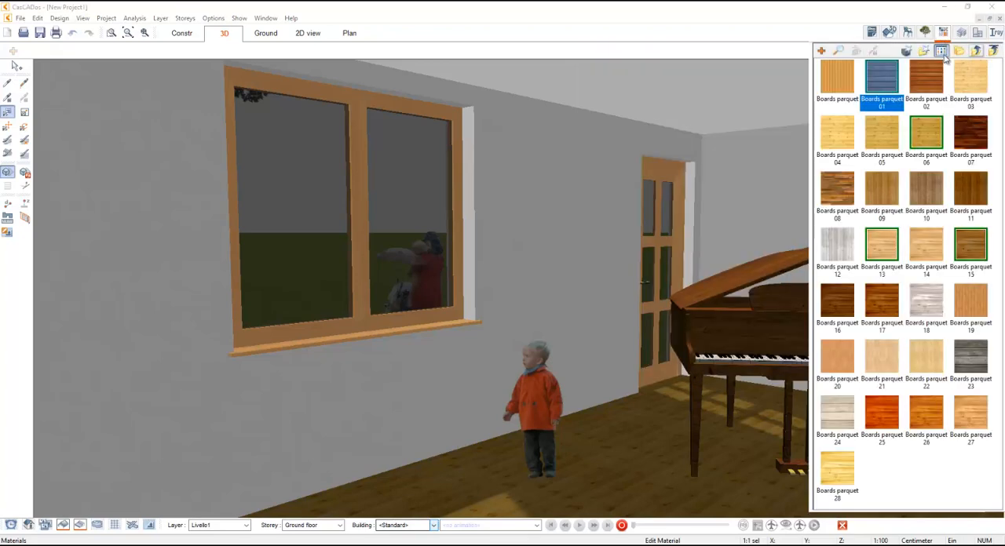
click(977, 50)
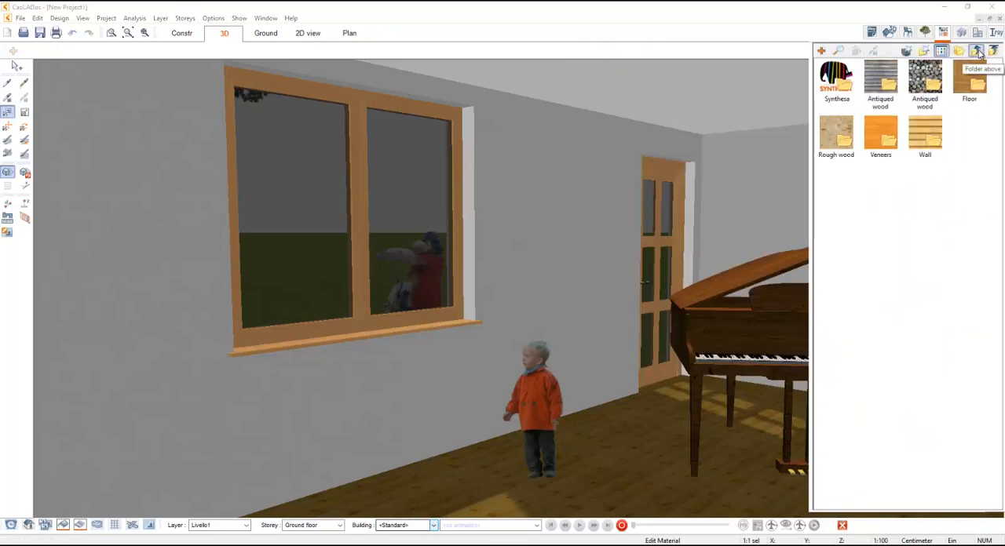
click(977, 51)
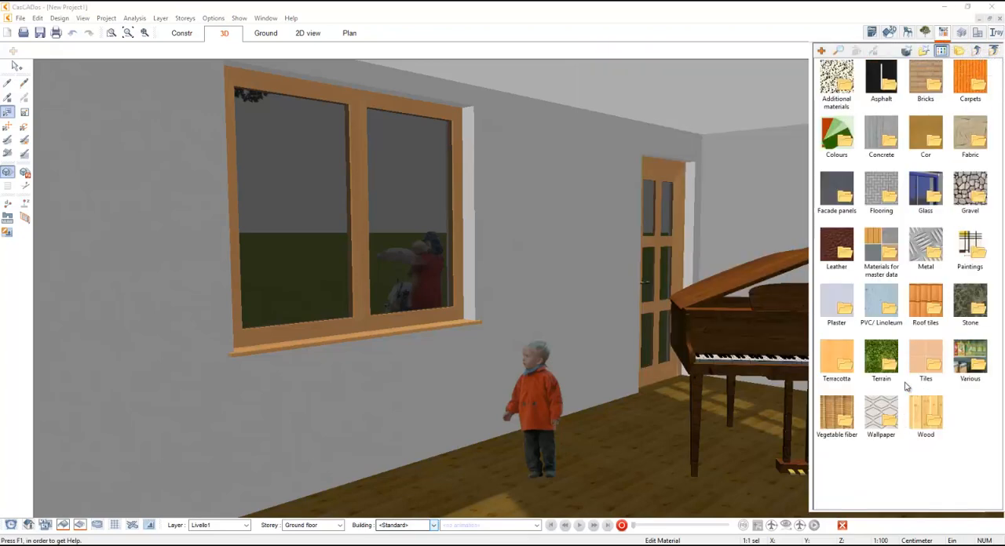
double_click(933, 360)
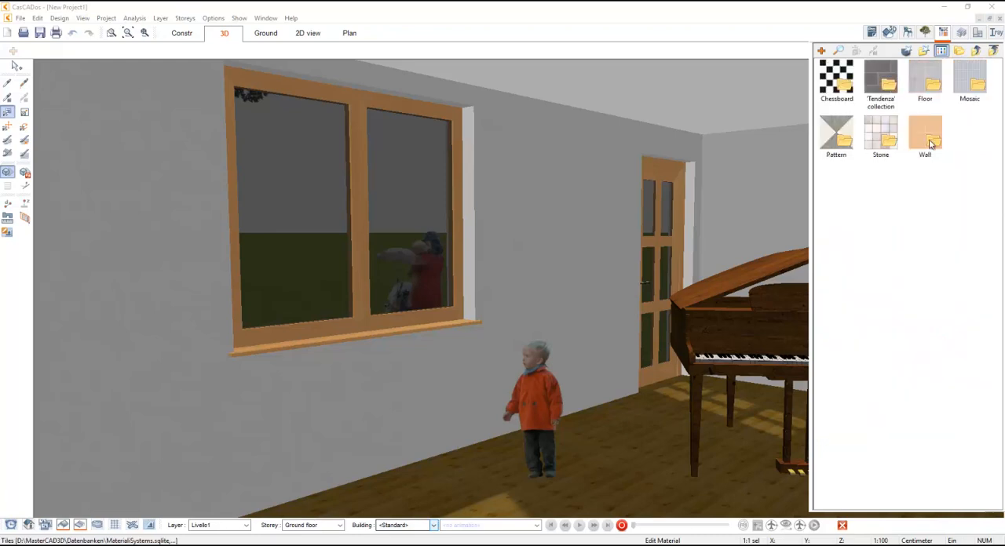
double_click(931, 143)
click(976, 51)
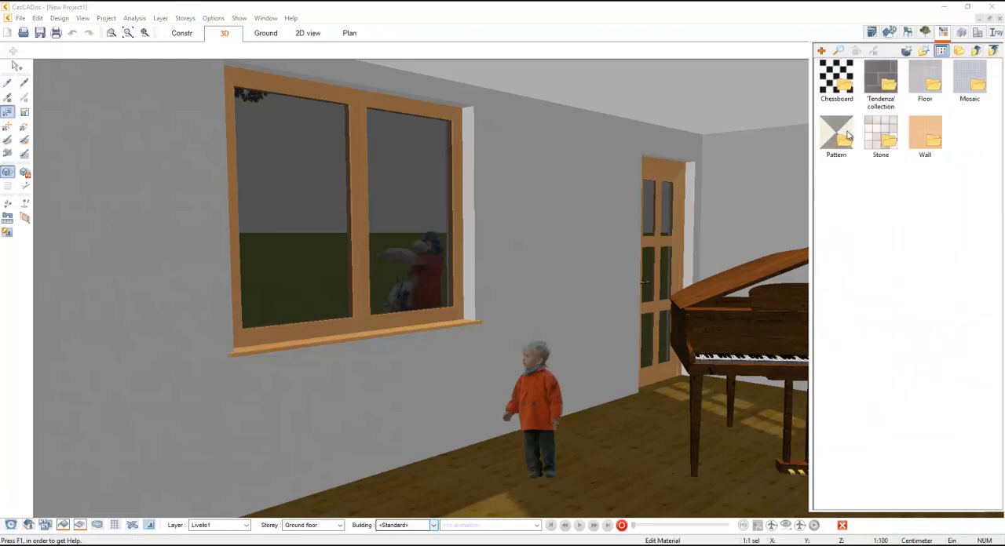
double_click(883, 93)
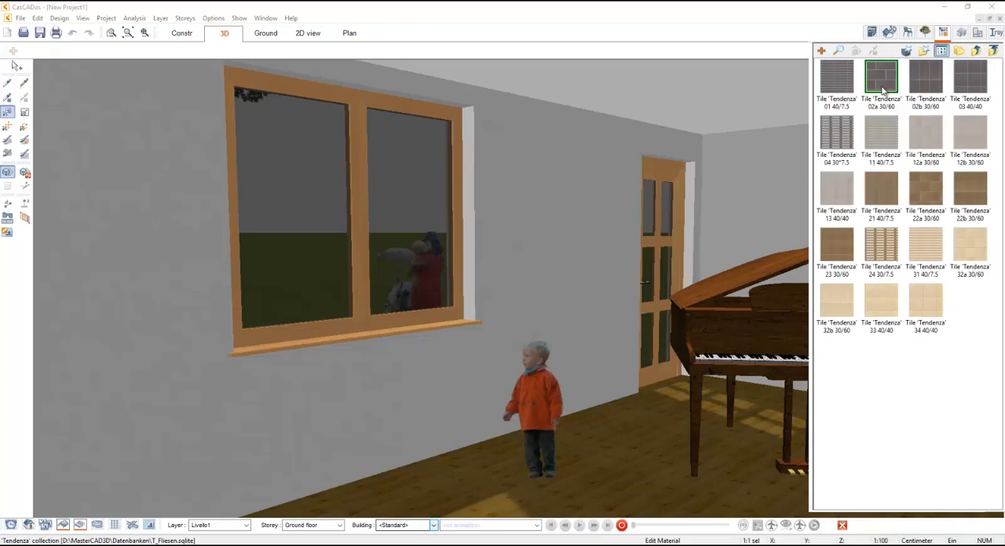
click(881, 79)
click(640, 464)
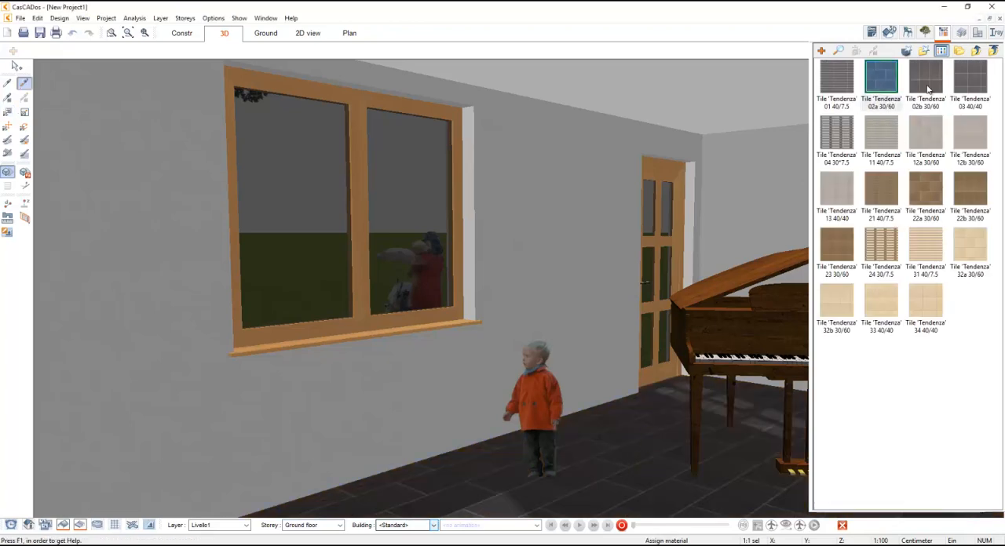
- Return to the Iray+ visualization and update its model data to render the interior with the tiled floor
click(944, 30)
click(977, 32)
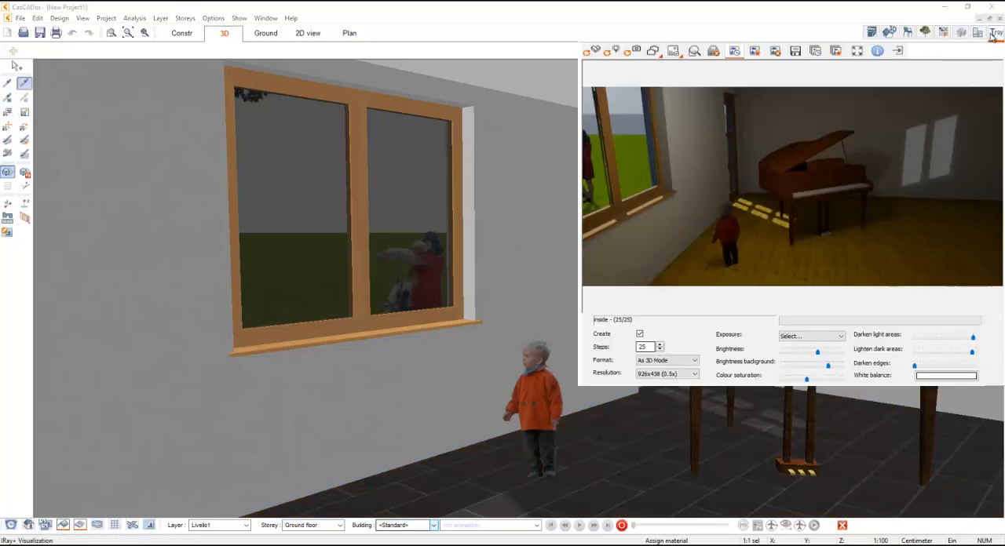
click(595, 51)
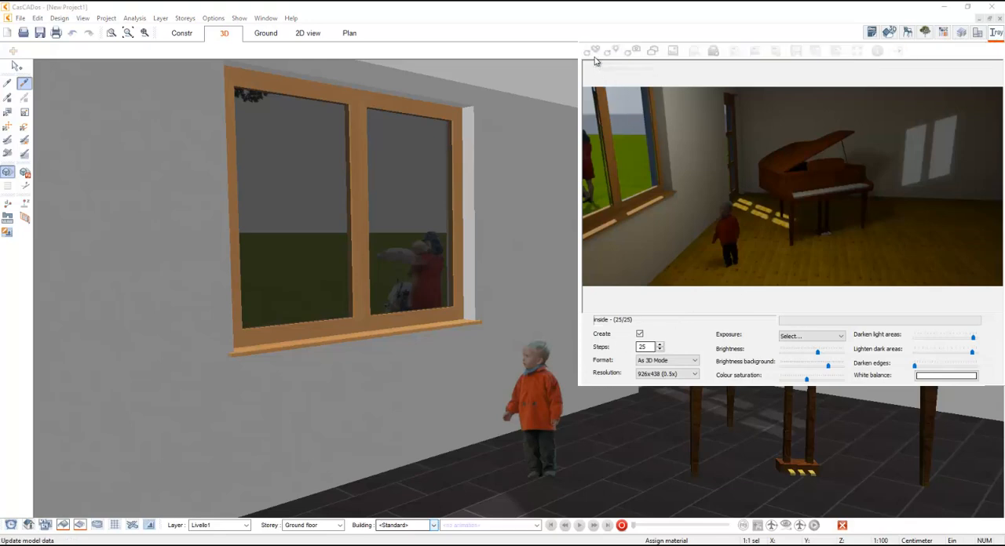
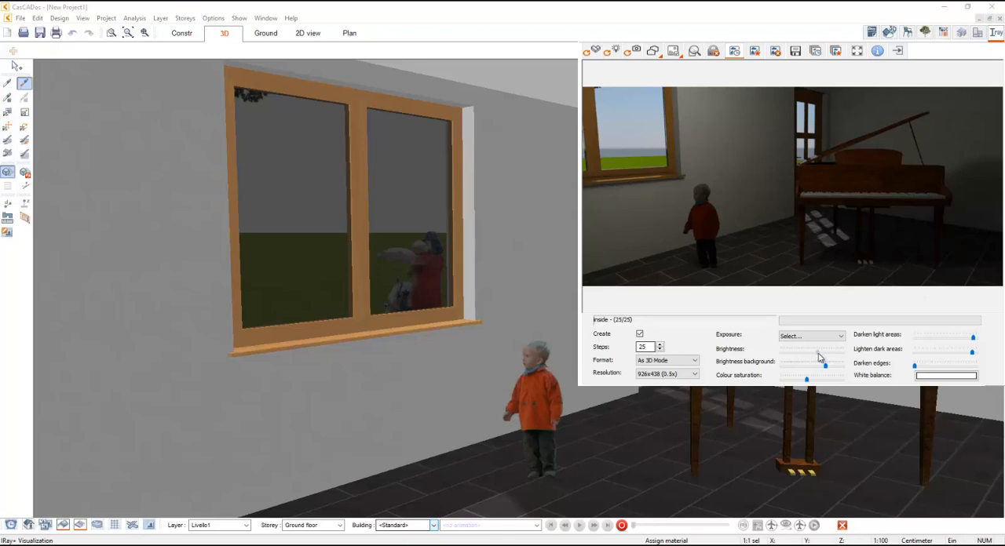
- Try a slightly higher and then a lower brightness for the interior rendering
drag(817, 354, 821, 352)
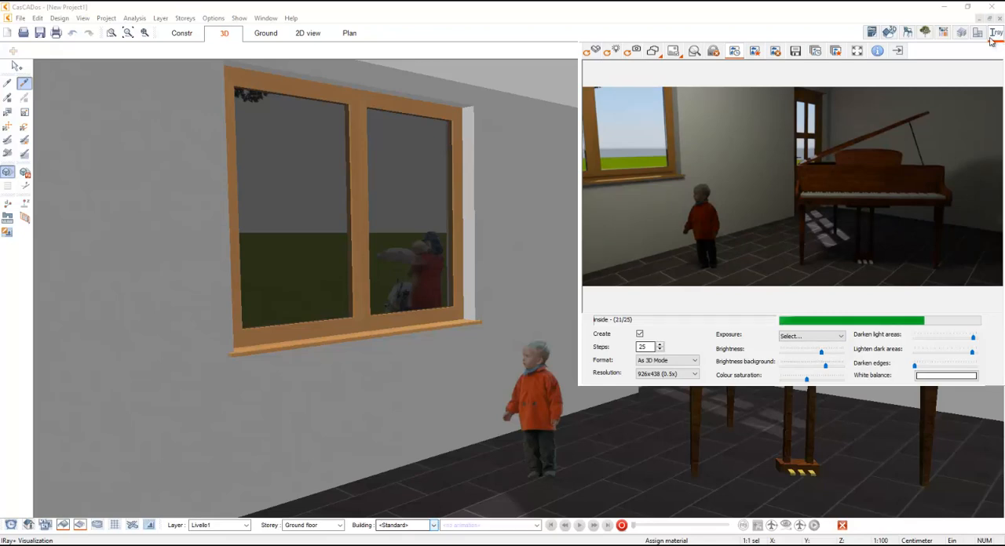
drag(821, 354, 814, 353)
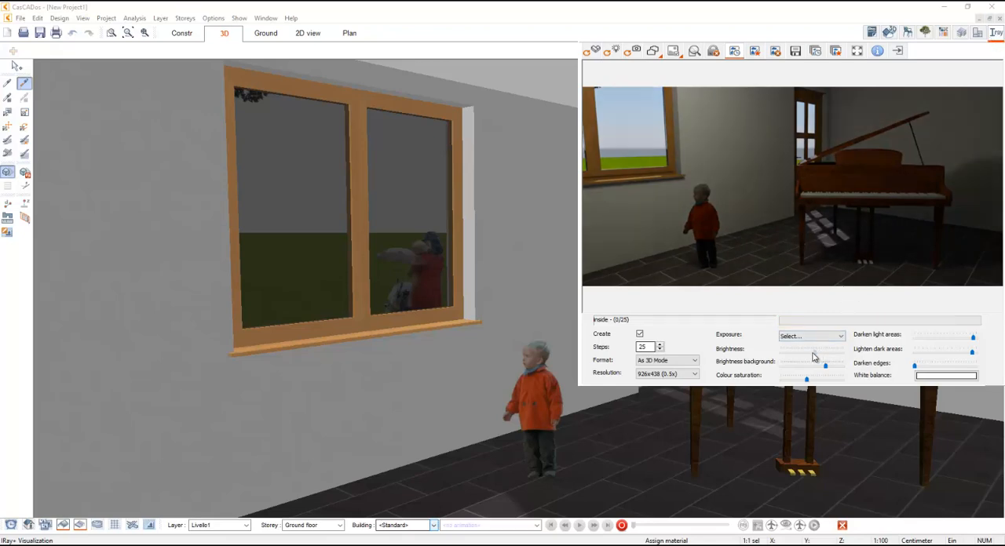
- Display the light sources in the 3D view and set the hanging lamp's light source brightness to 1,5
click(82, 18)
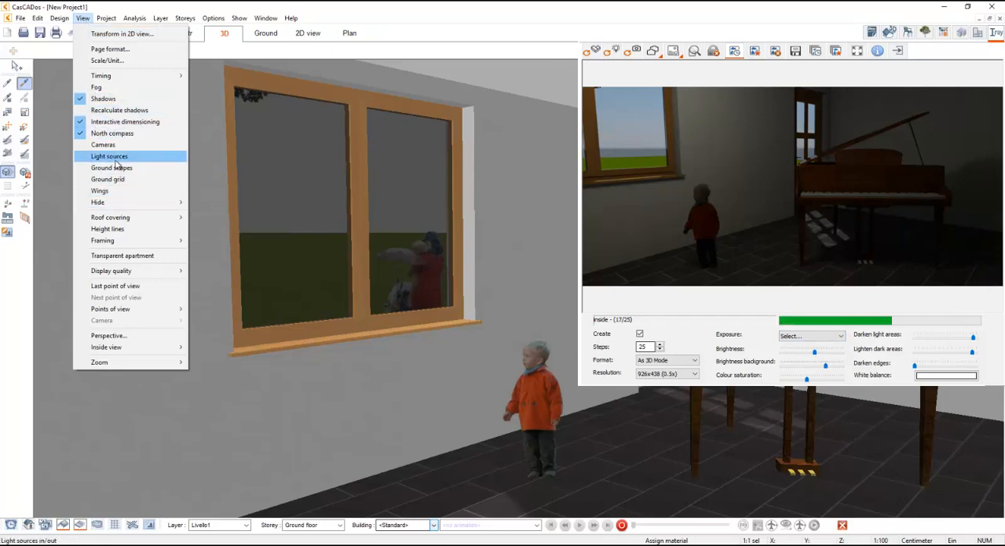
click(117, 157)
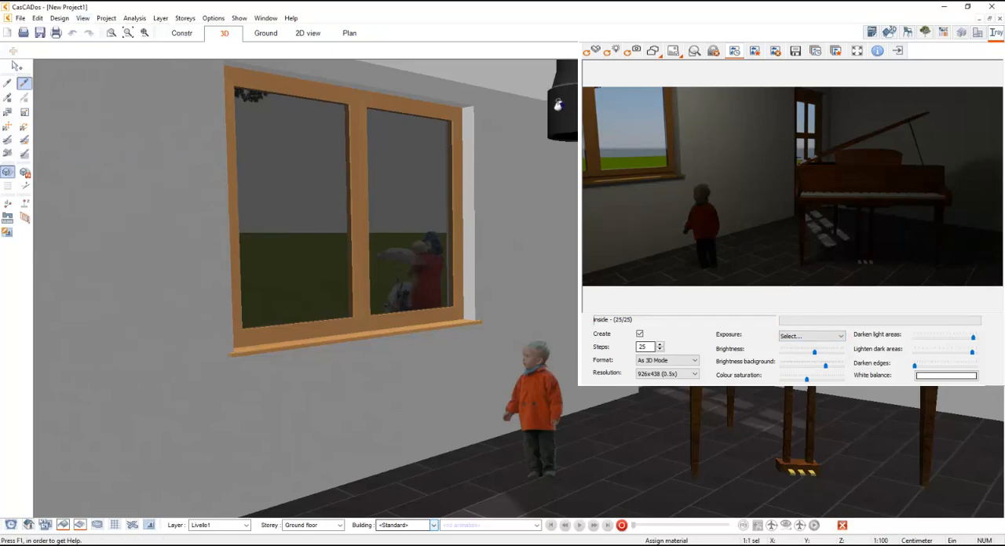
click(558, 105)
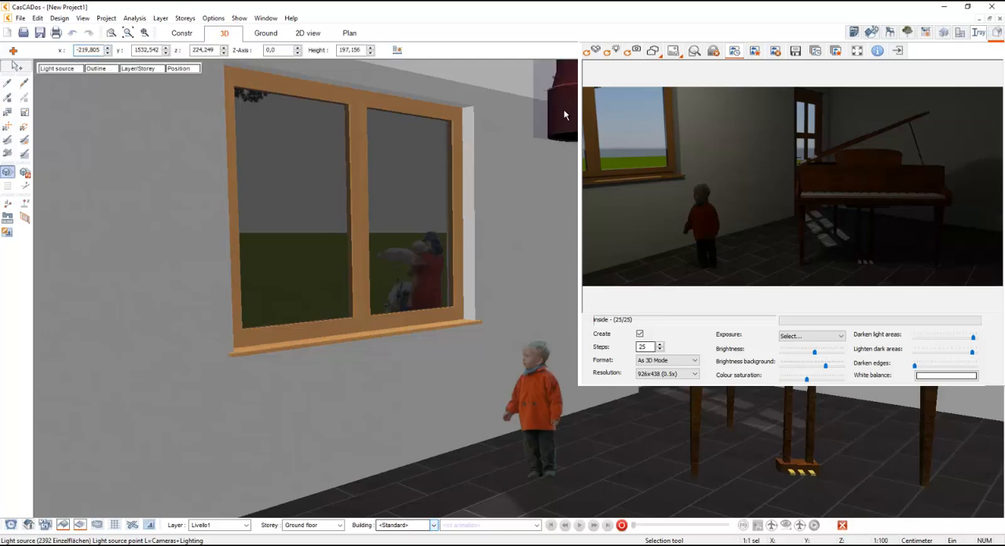
click(77, 69)
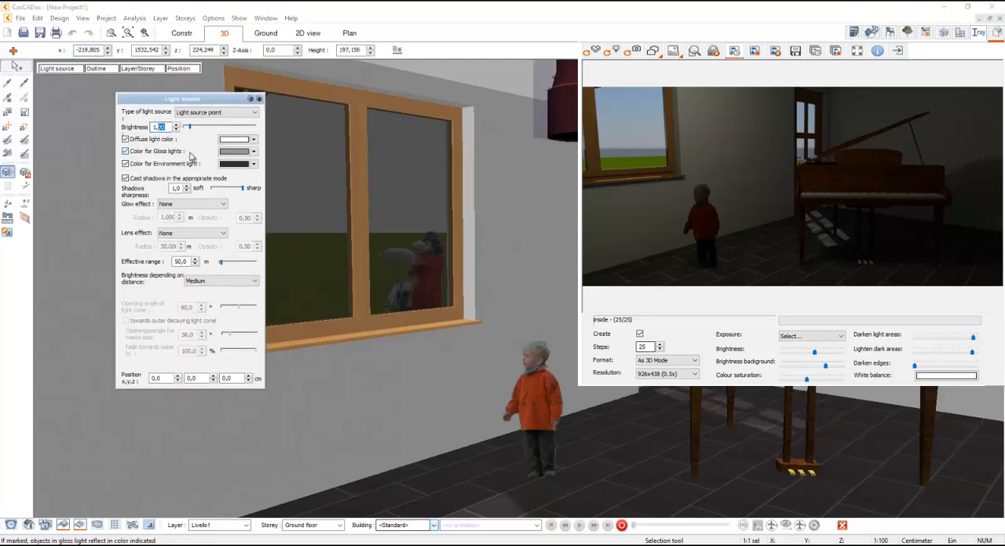
text(1,5)
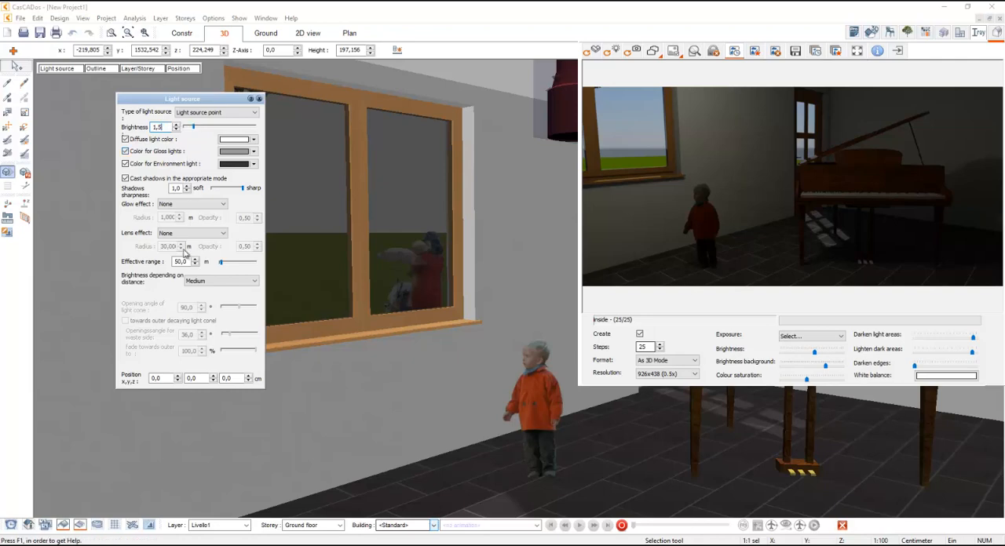
click(260, 98)
key(Escape)
- Update the Iray+ rendering with the changed lamp light and raise the image brightness slightly
click(592, 54)
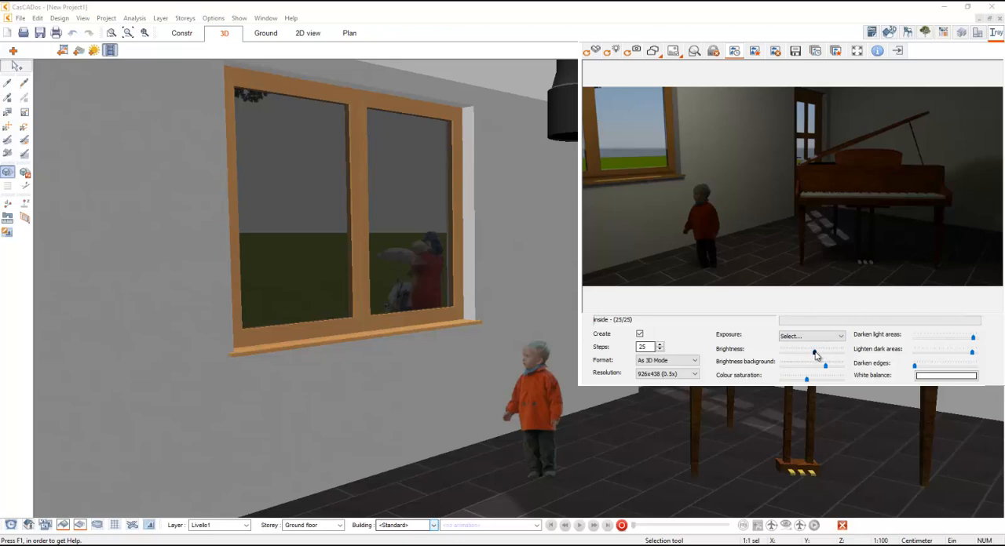
drag(816, 356, 821, 356)
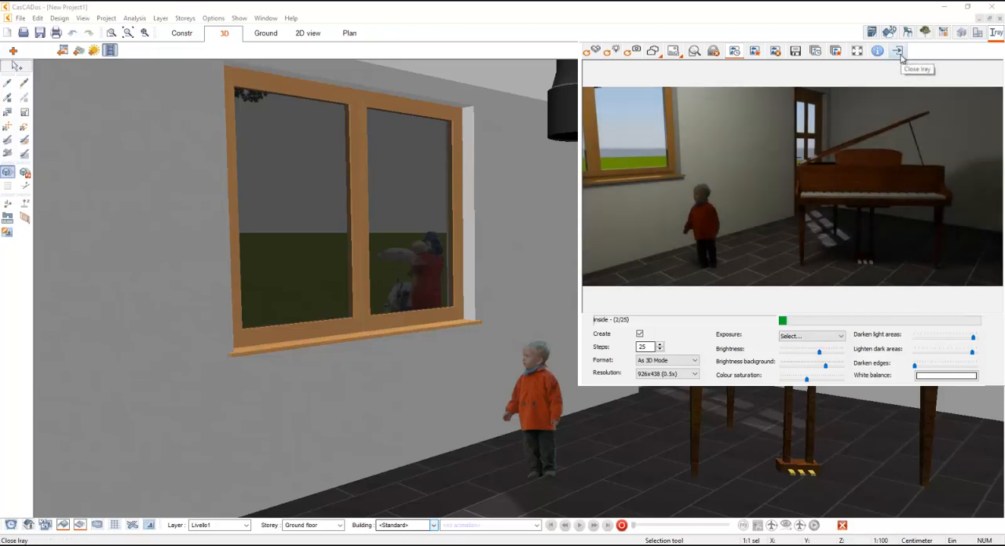
- Set the interior rendering's resolution to 3706x1752 (2x) and its number of computation steps to 1
double_click(648, 348)
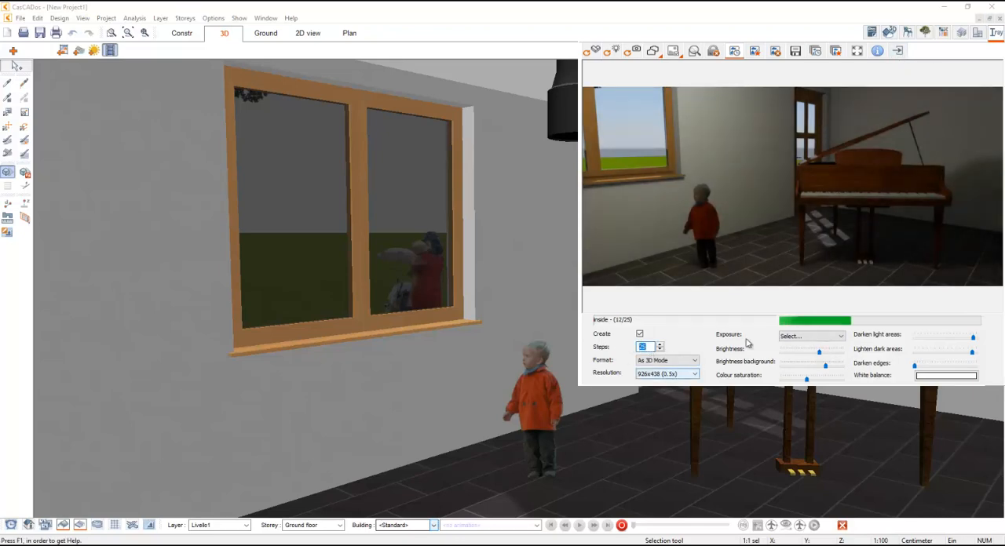
click(667, 374)
click(656, 392)
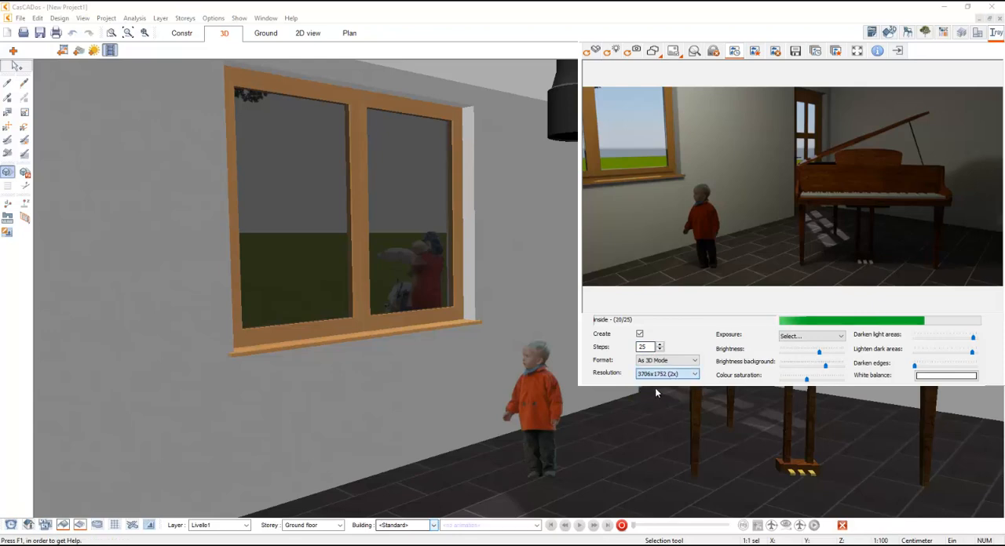
click(647, 349)
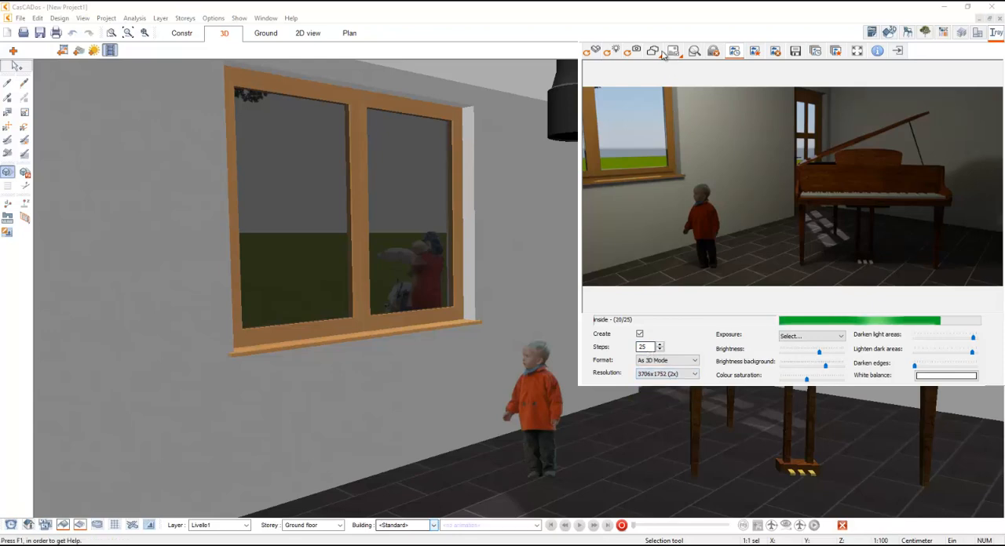
double_click(645, 347)
text(1)
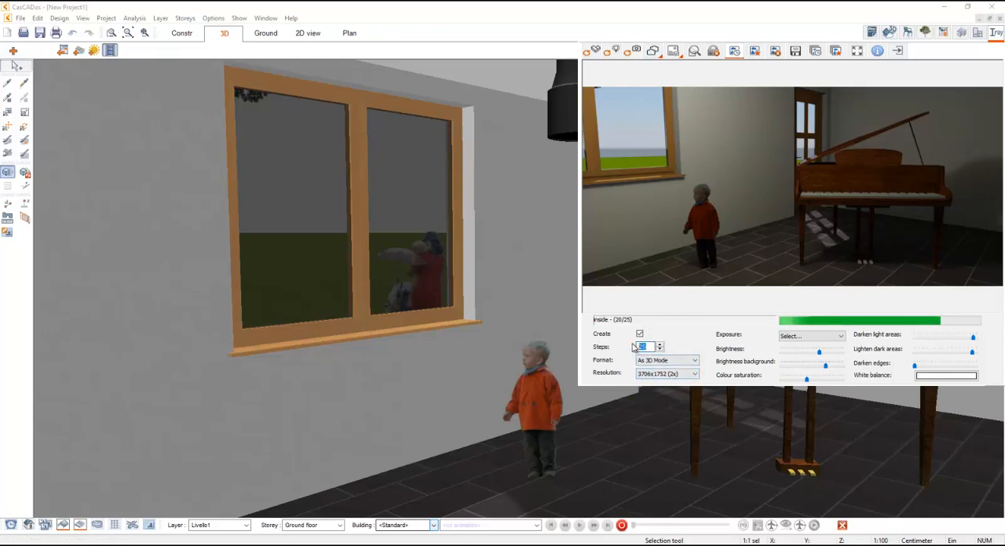
- Choose to load an HDR file as the rendering background and browse to the Iray+ folder
click(672, 51)
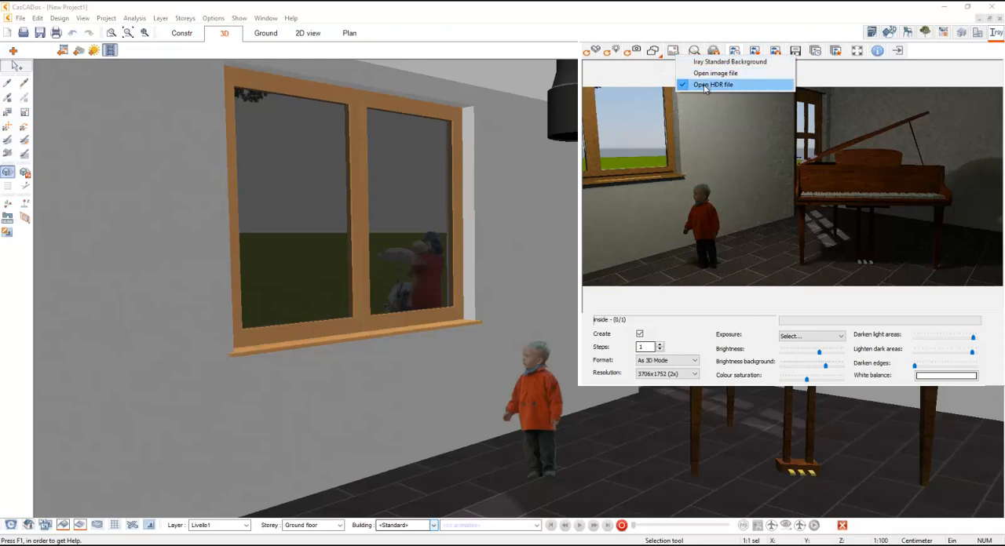
click(683, 62)
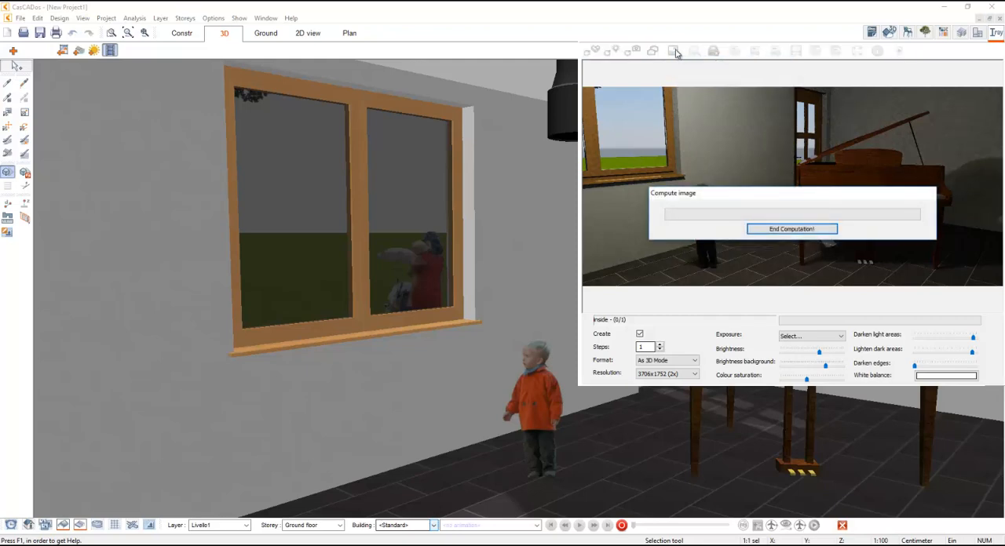
click(675, 51)
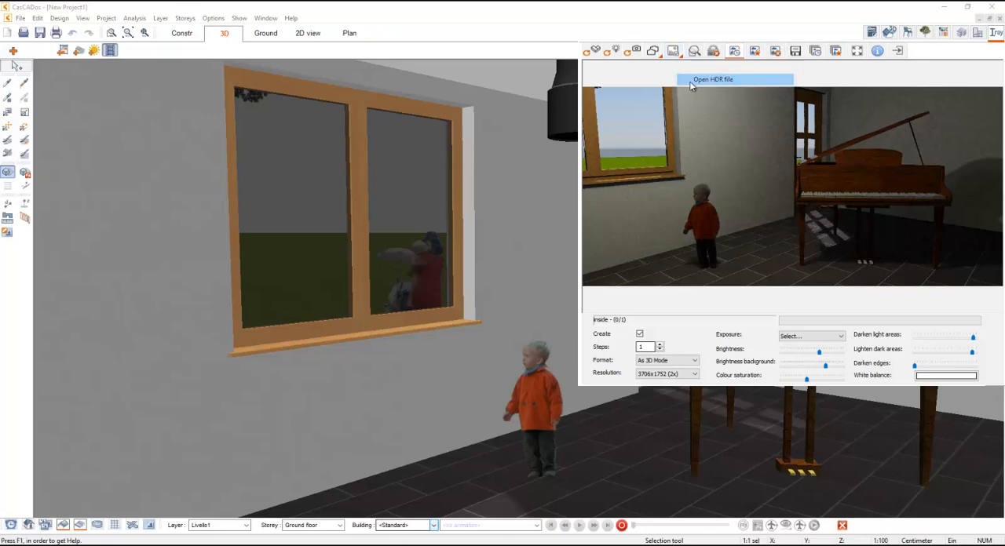
click(689, 80)
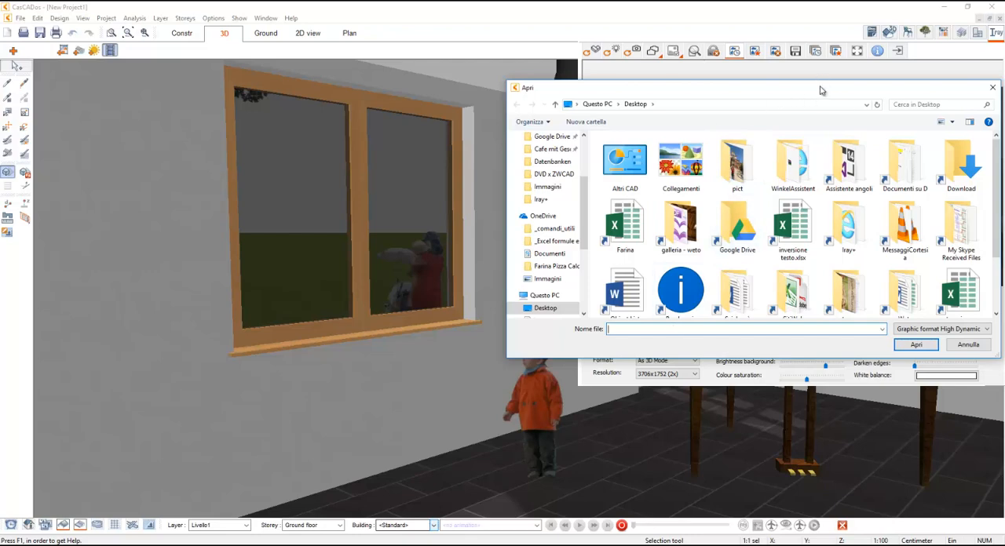
drag(820, 90, 709, 70)
scroll(718, 232, down, 2)
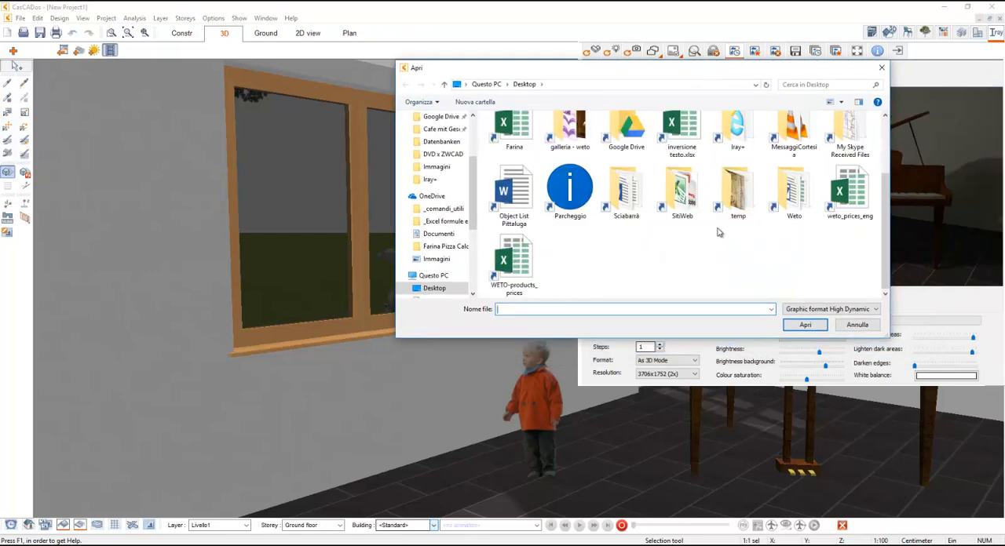
scroll(777, 233, up, 1)
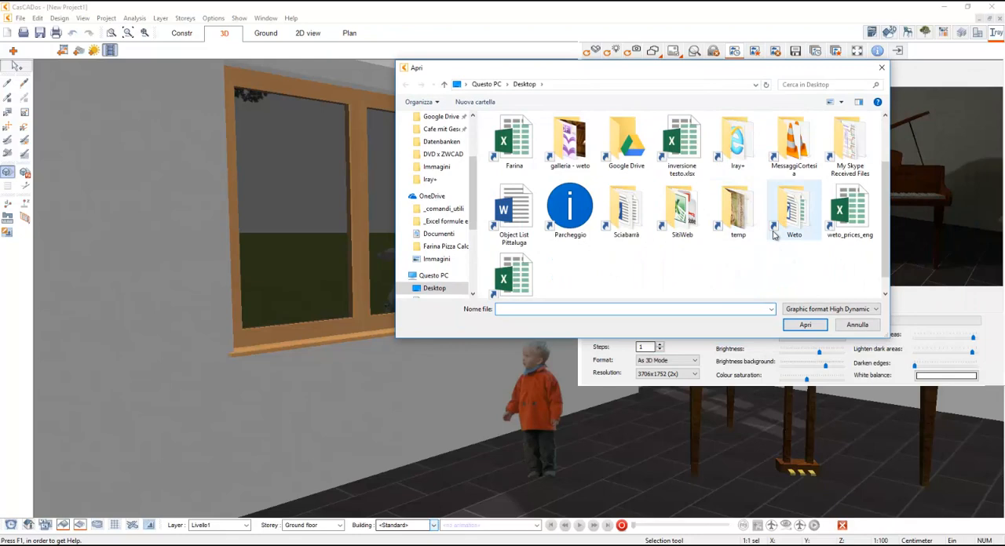
double_click(739, 143)
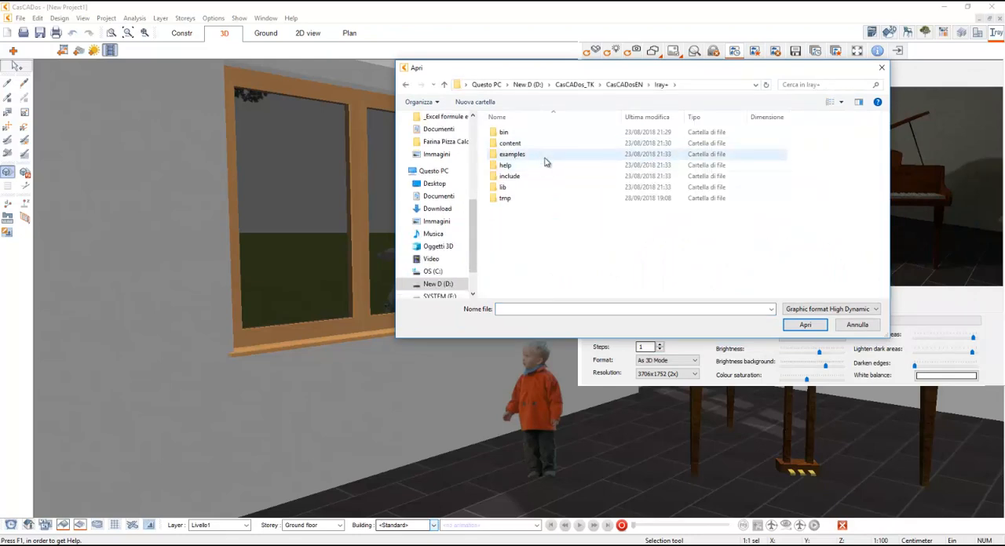
- Search the Iray+ examples, content, include and core media folders for HDR background files
double_click(545, 156)
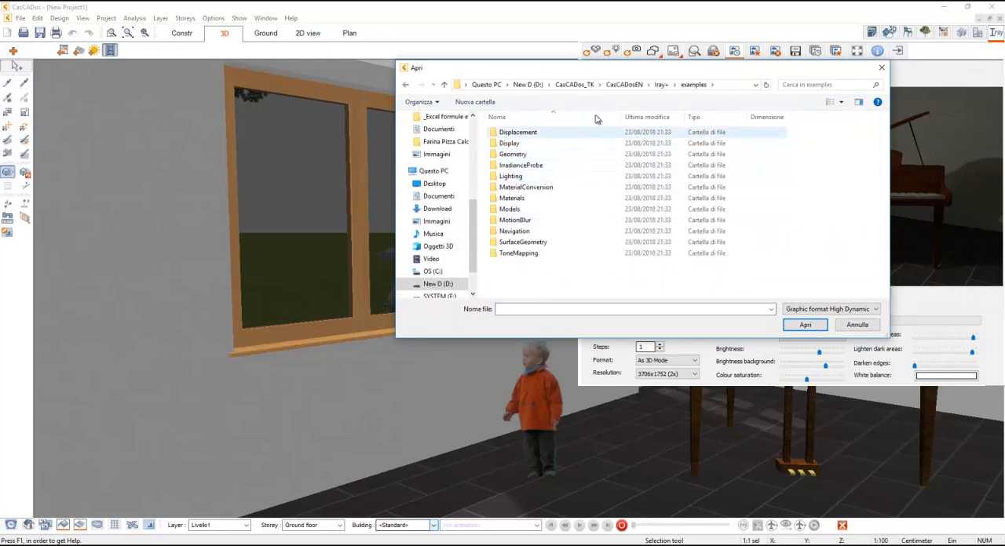
click(661, 84)
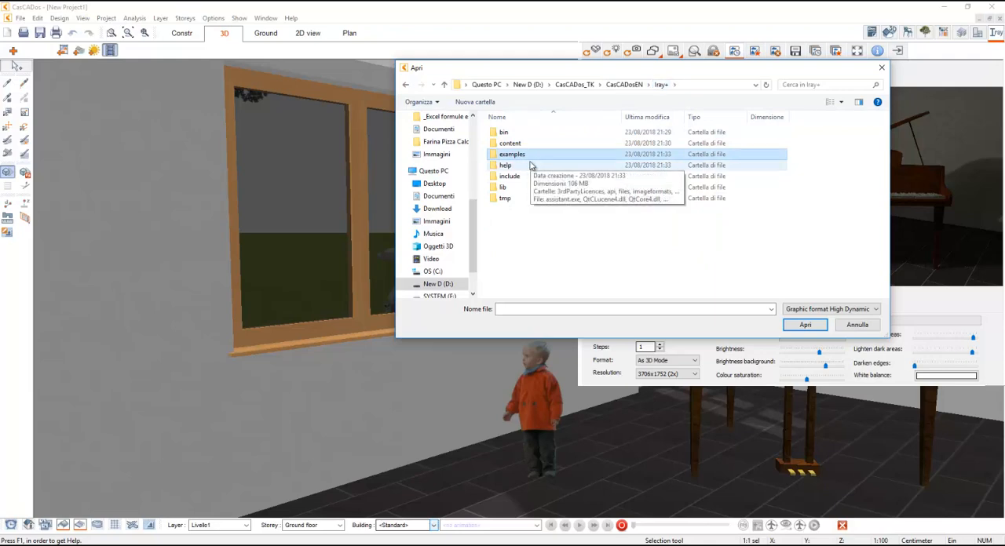
double_click(526, 144)
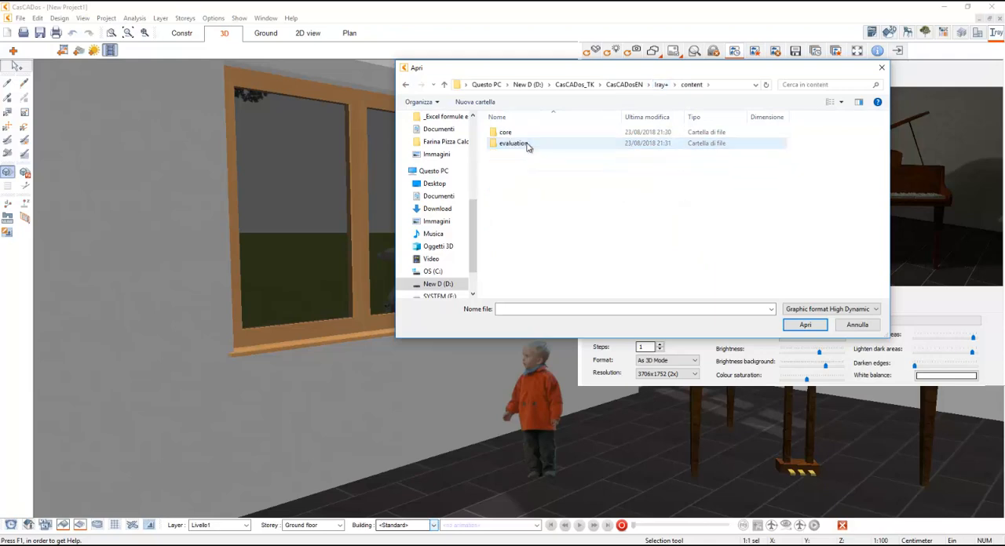
click(662, 85)
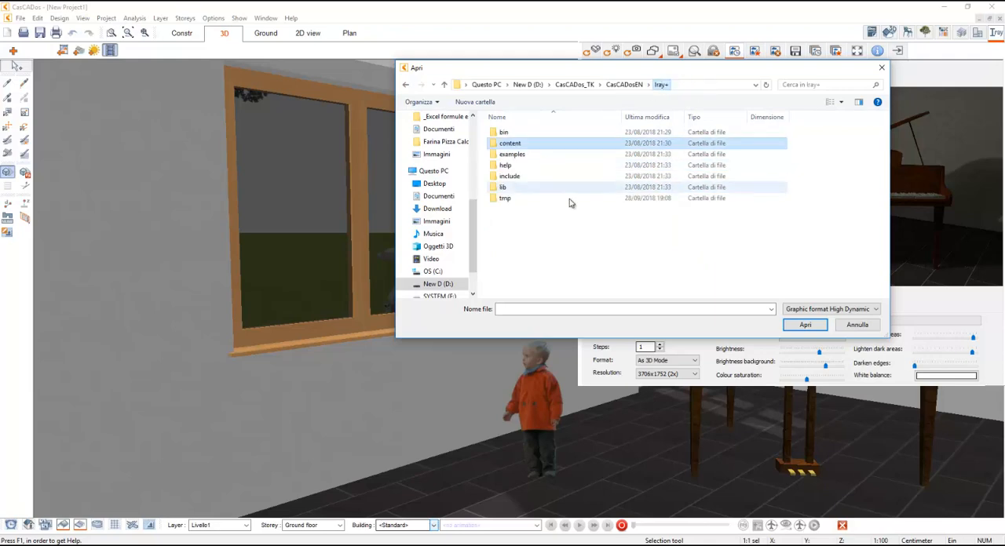
double_click(526, 177)
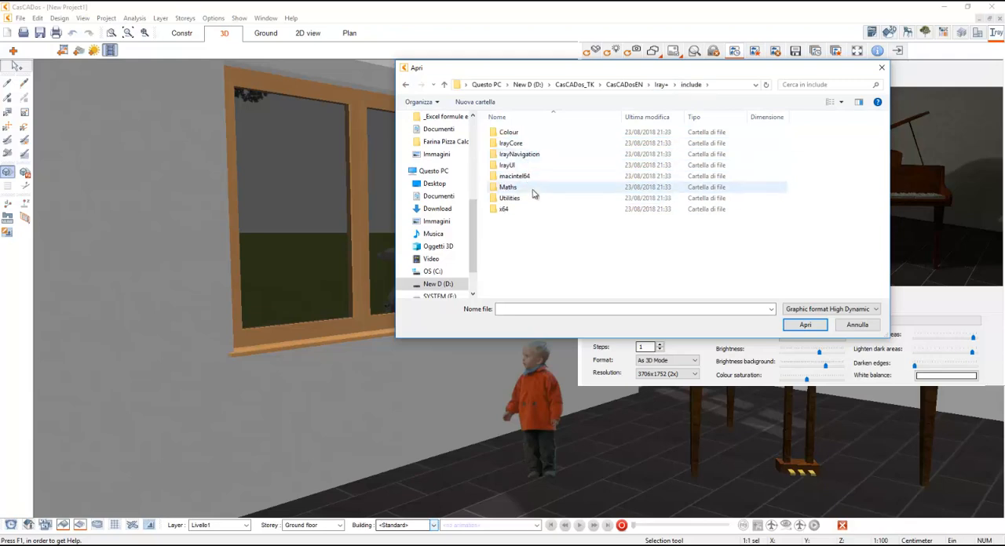
click(660, 84)
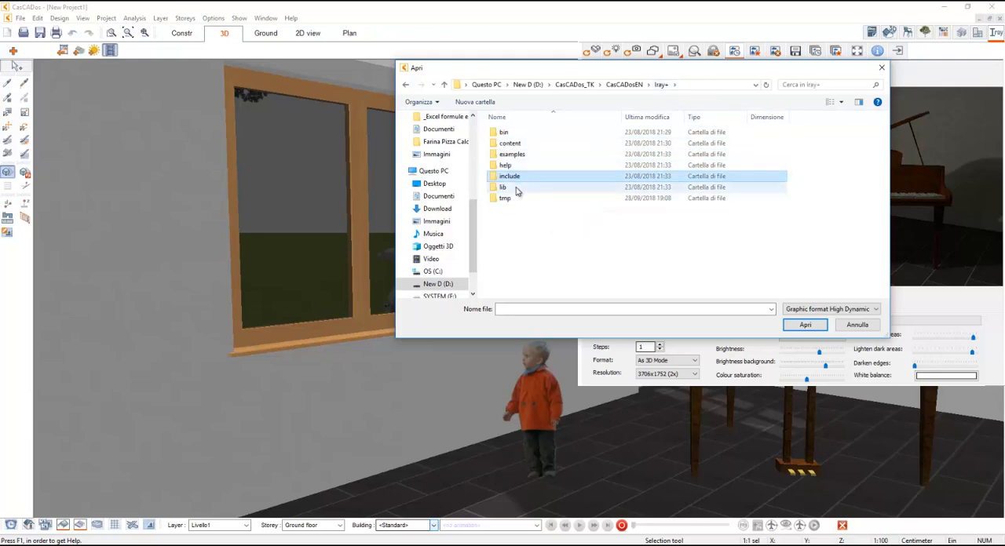
click(518, 144)
double_click(518, 145)
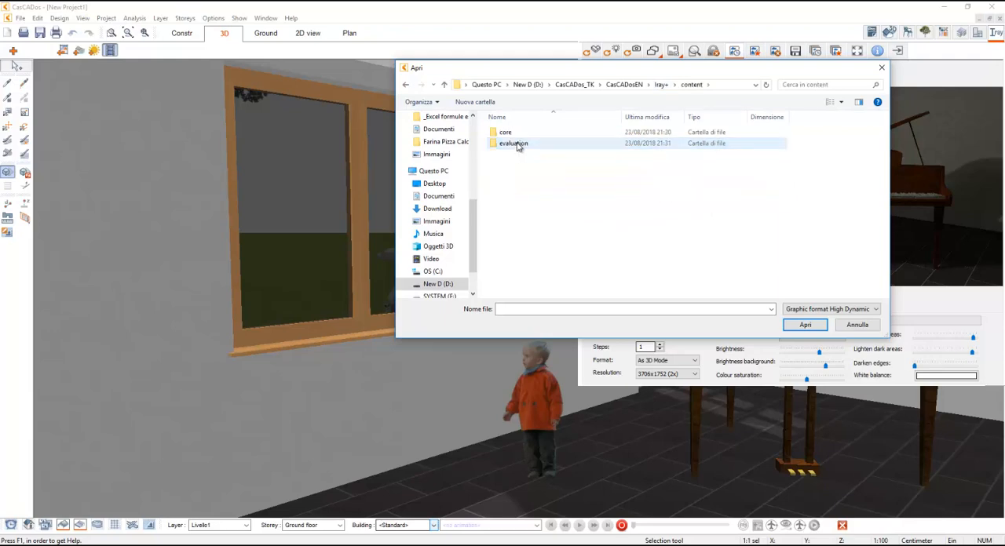
click(511, 133)
double_click(511, 133)
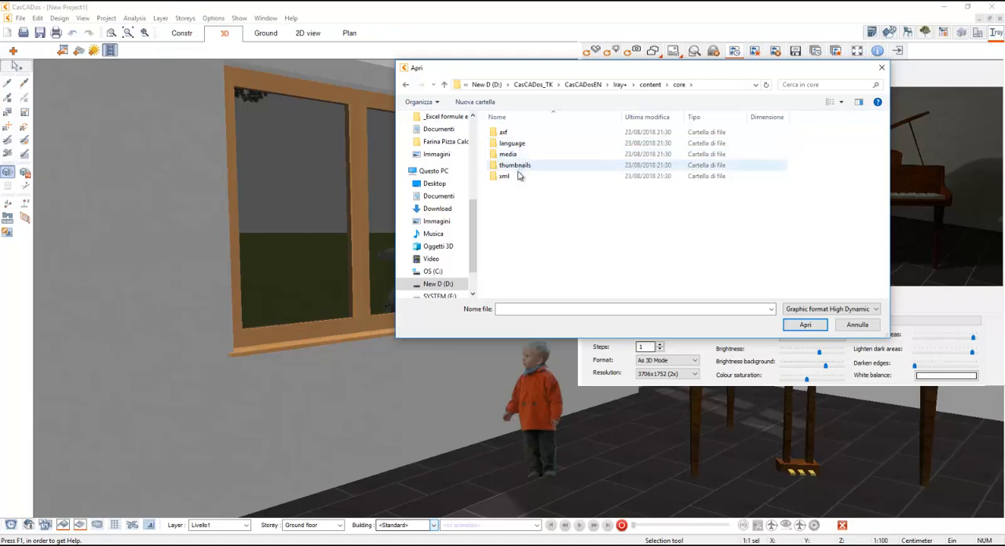
double_click(508, 154)
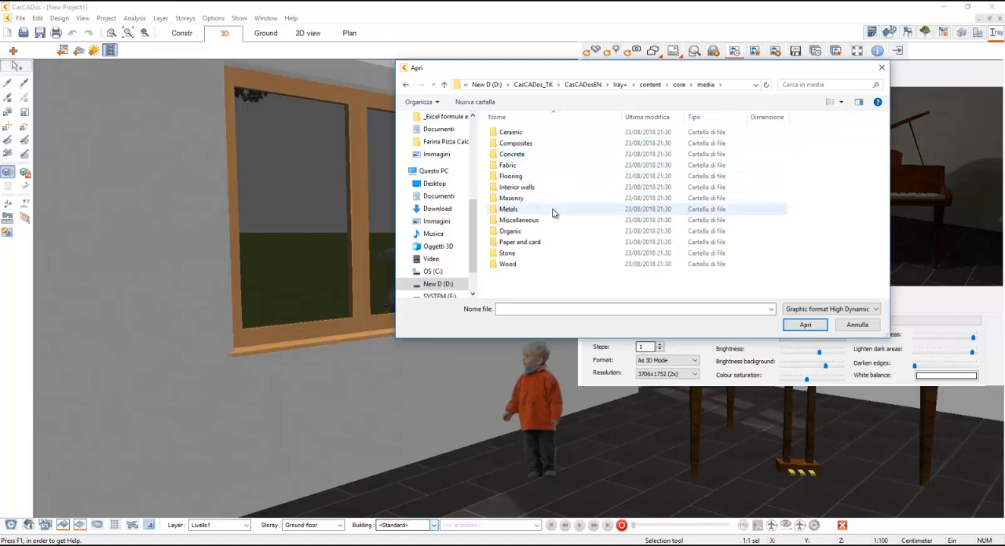
click(680, 85)
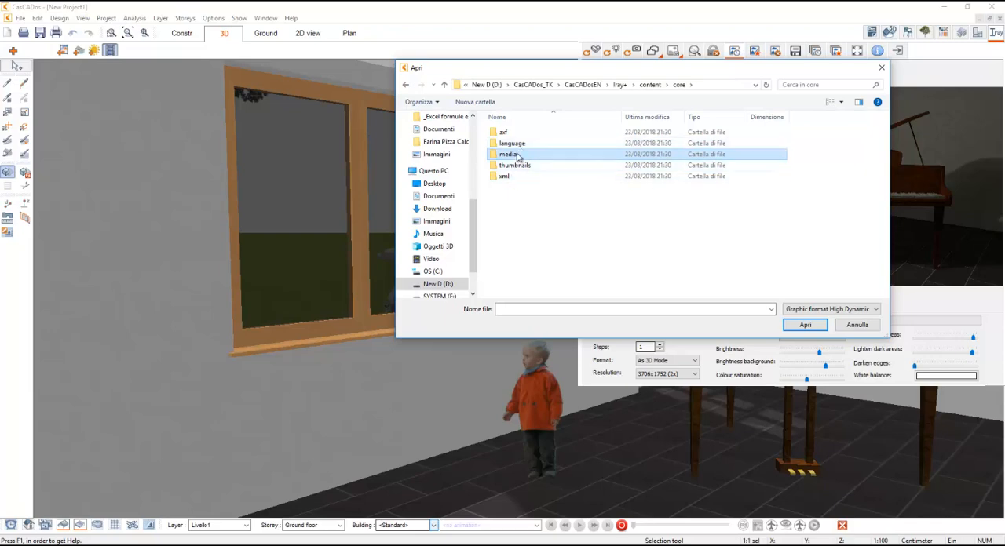
click(650, 85)
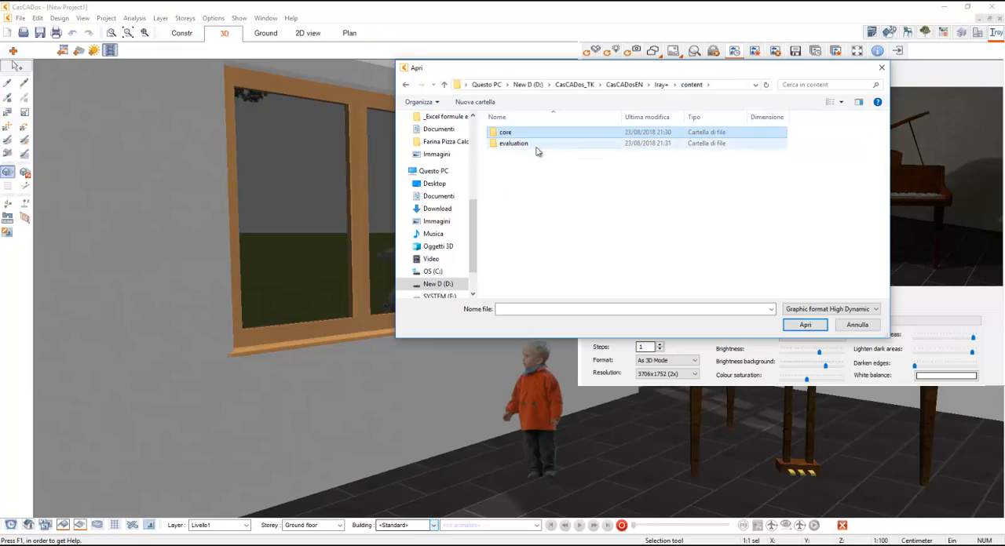
- Load lwhdr_ext0001_6k.hdr from the evaluation/Environments/exterior folder as the HDR rendering background, with the files displayed as large icons
double_click(510, 143)
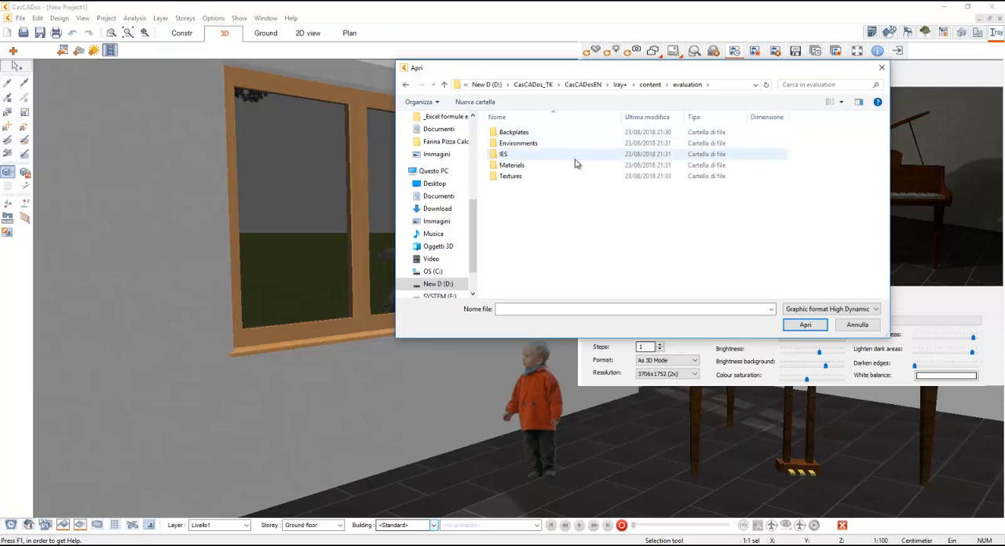
double_click(539, 145)
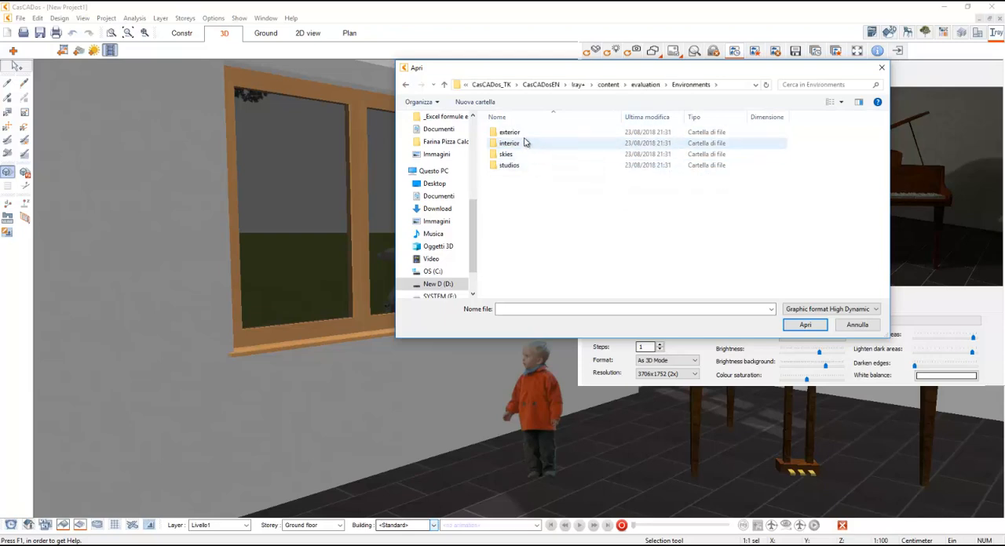
double_click(523, 135)
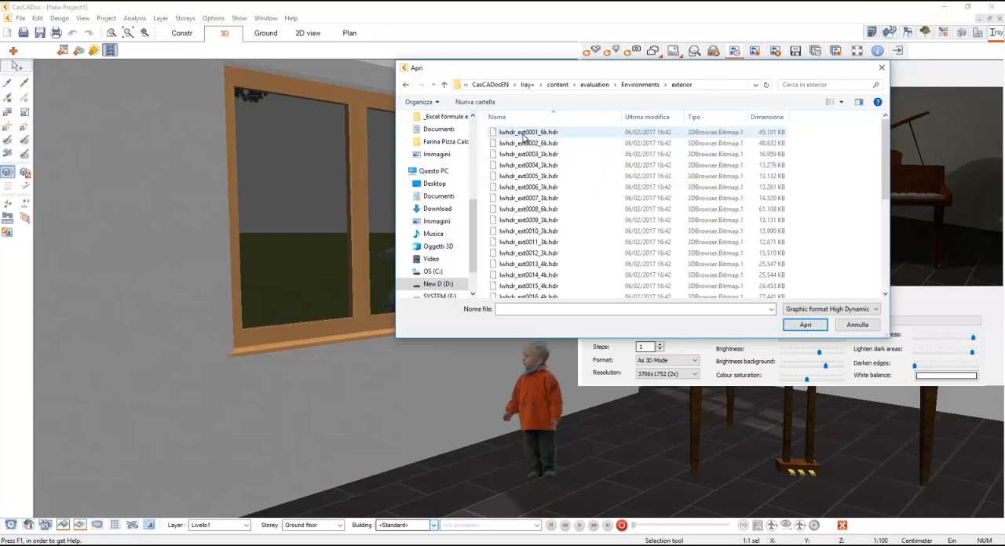
click(526, 133)
click(839, 102)
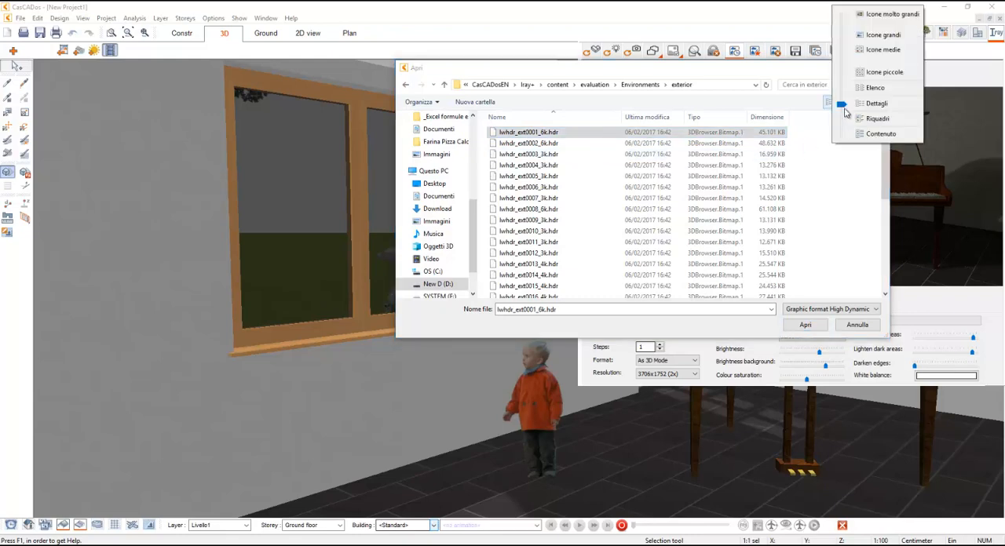
click(875, 35)
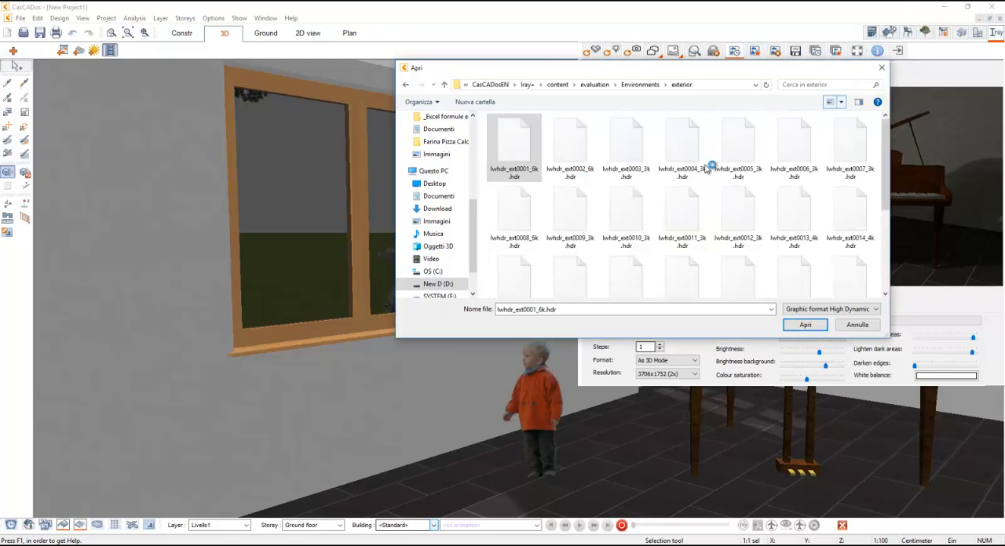
click(805, 325)
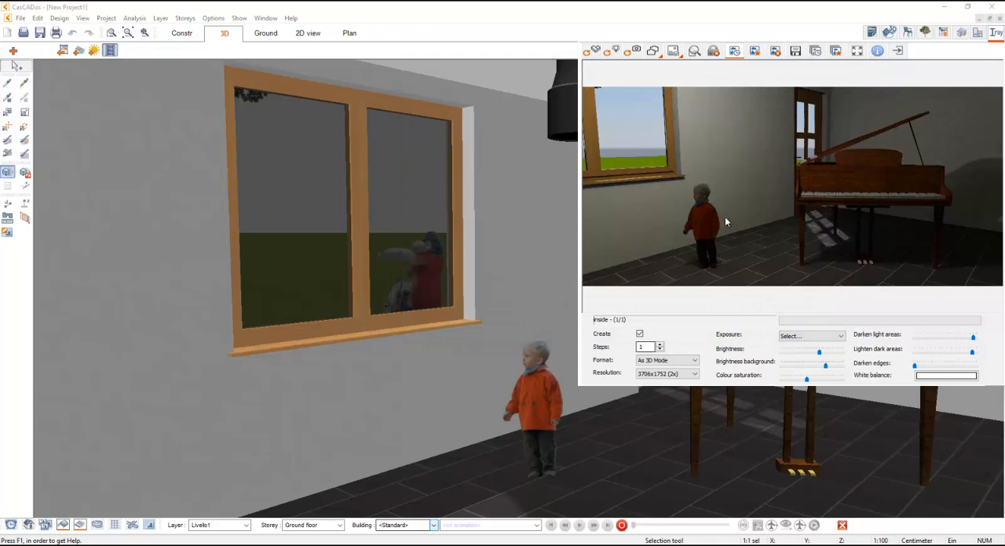
- Render the interior view with 30 computation steps and reset the number of steps to 1
click(645, 348)
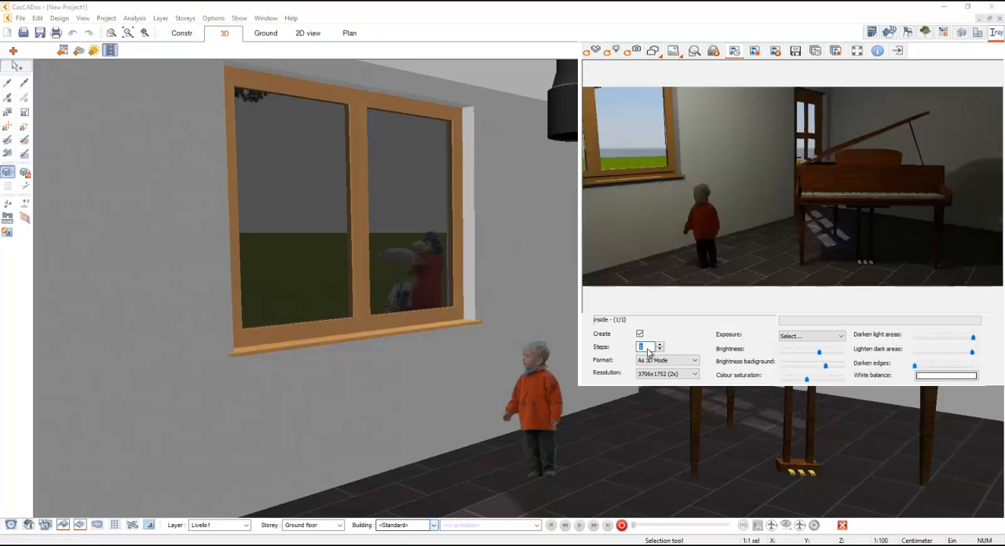
text(30)
key(Return)
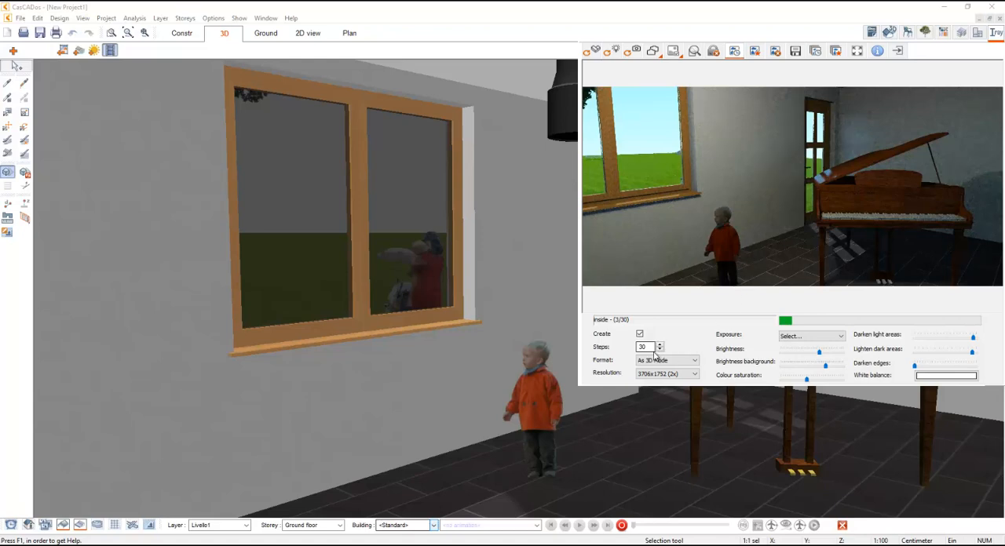
drag(651, 349, 633, 349)
text(1)
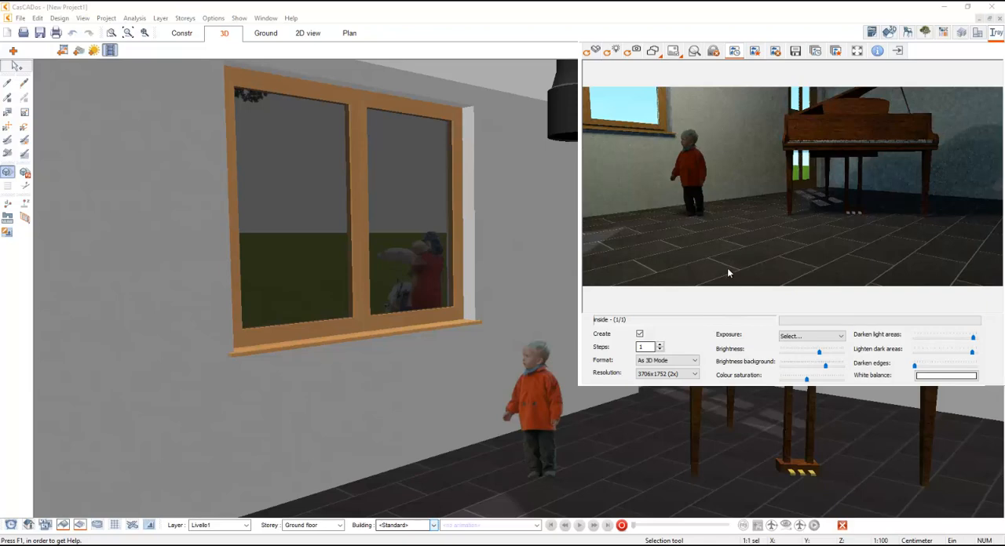
- Render the interior with 20 computation steps and save the image to the Desktop as inside2.jpg
double_click(640, 347)
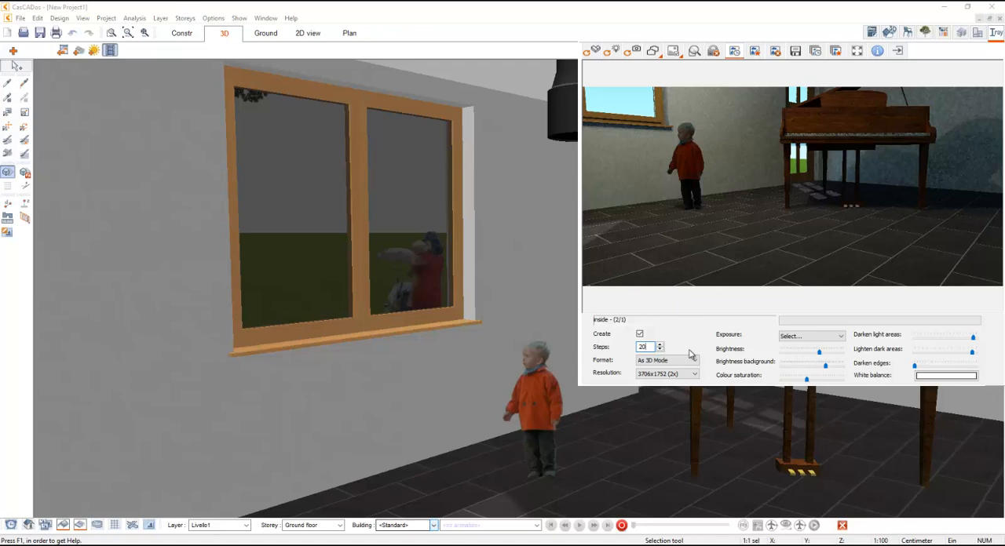
key(Return)
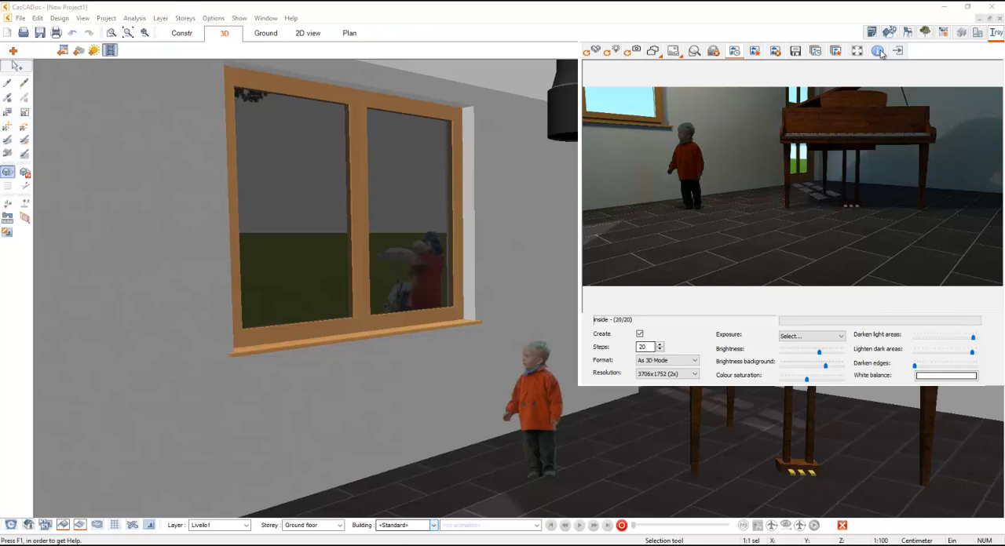
click(795, 51)
scroll(463, 133, up, 10)
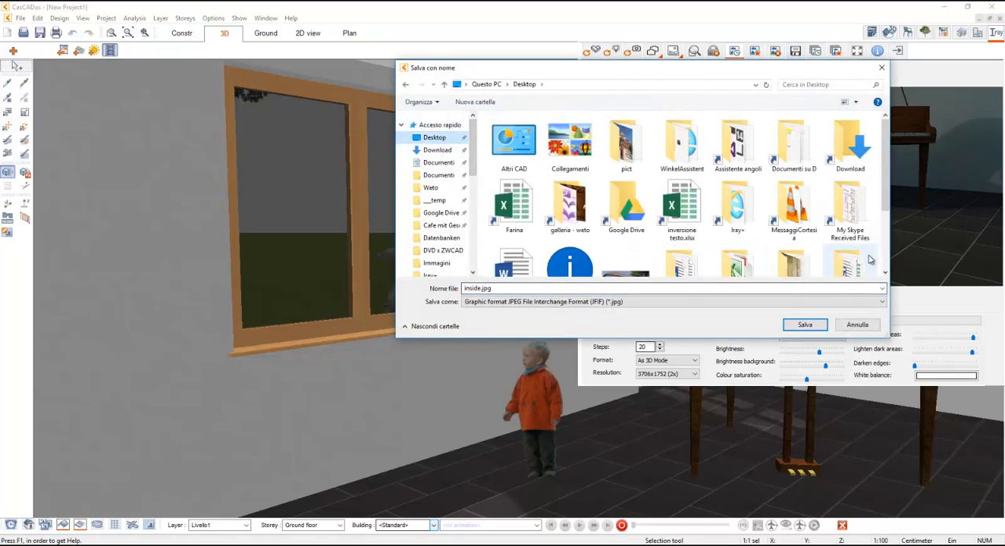
click(484, 289)
click(481, 290)
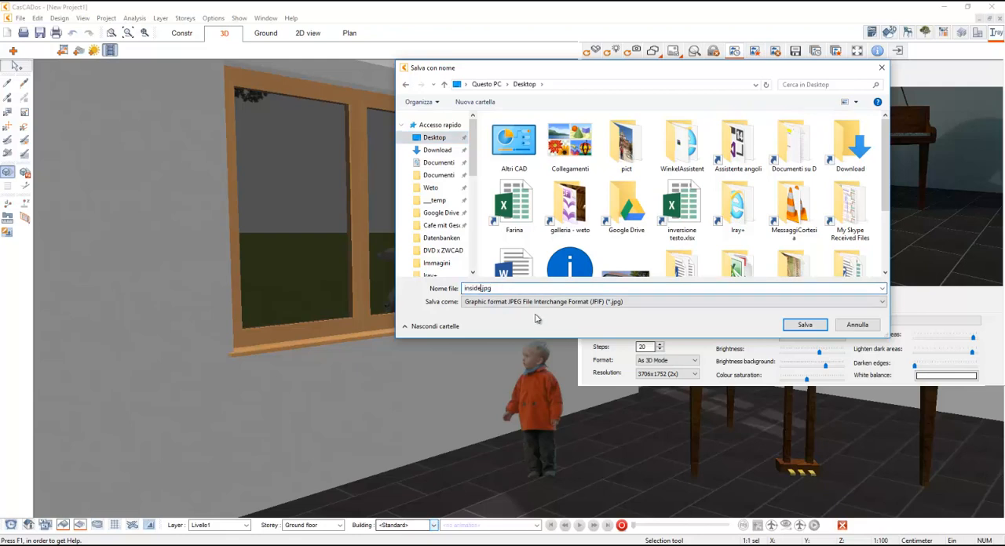
text(2)
key(Return)
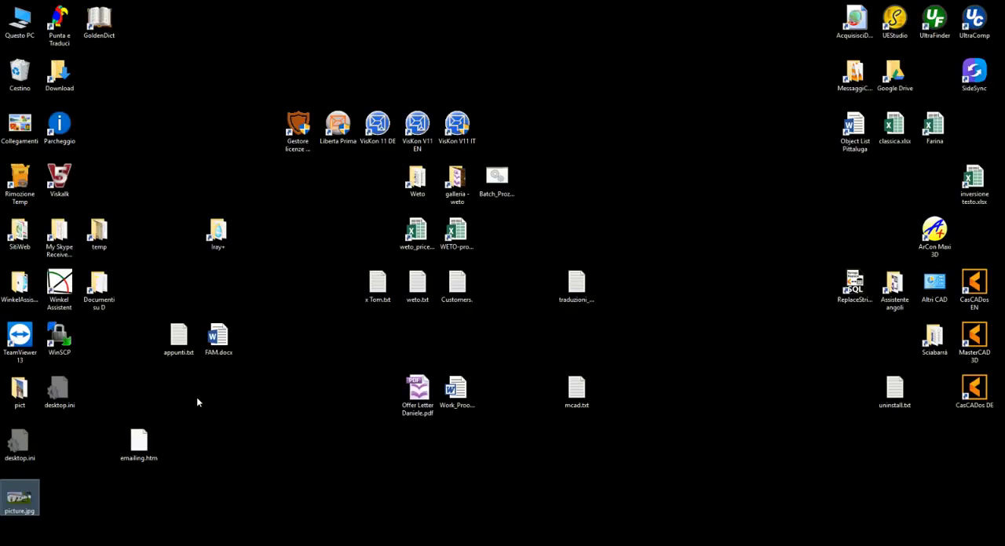
- Place the inside2.jpg file beside picture.jpg on the desktop and open it to view the saved rendering
click(20, 498)
drag(72, 455, 71, 511)
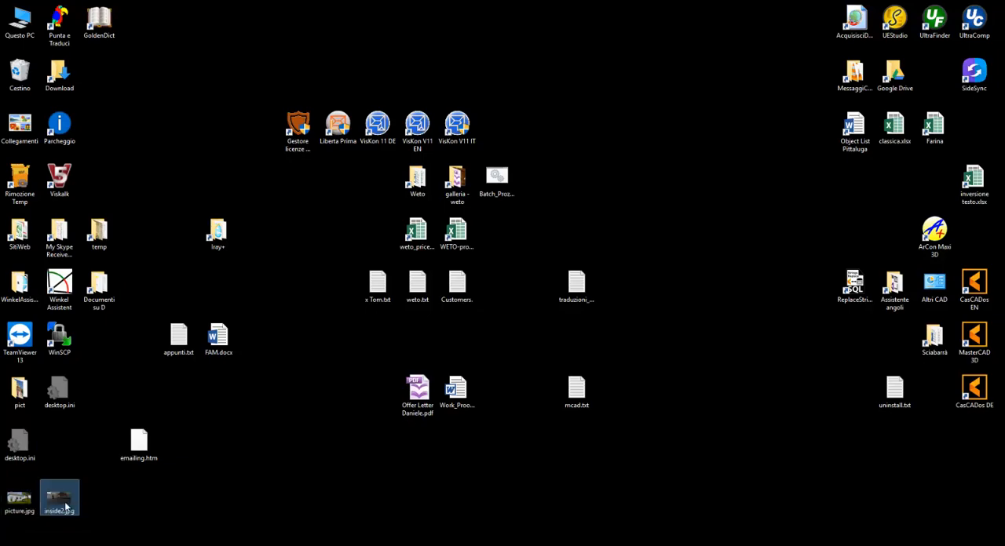
double_click(67, 508)
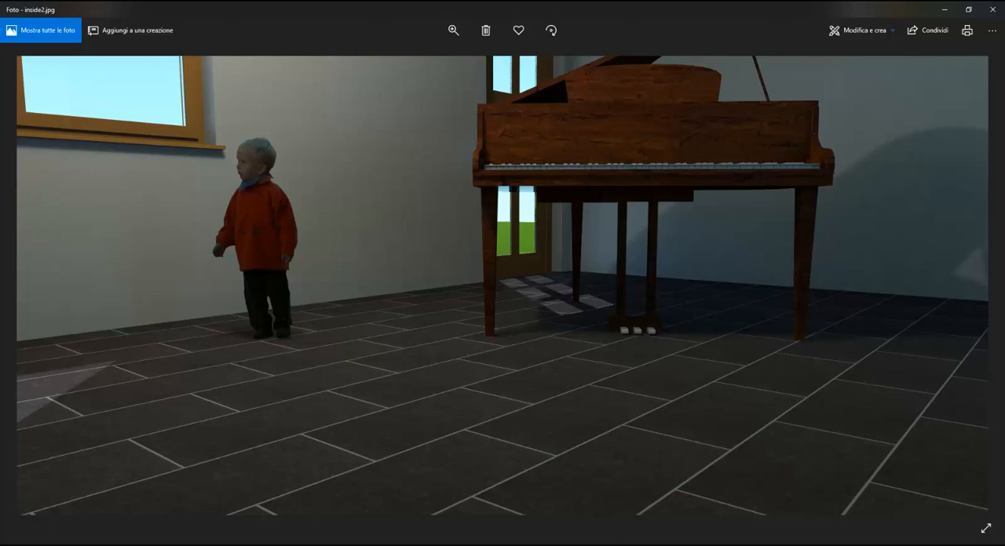
- Switch back to CasCADos and close the Iray+ visualization to show the full 3D view
mouse_move(604, 544)
click(603, 510)
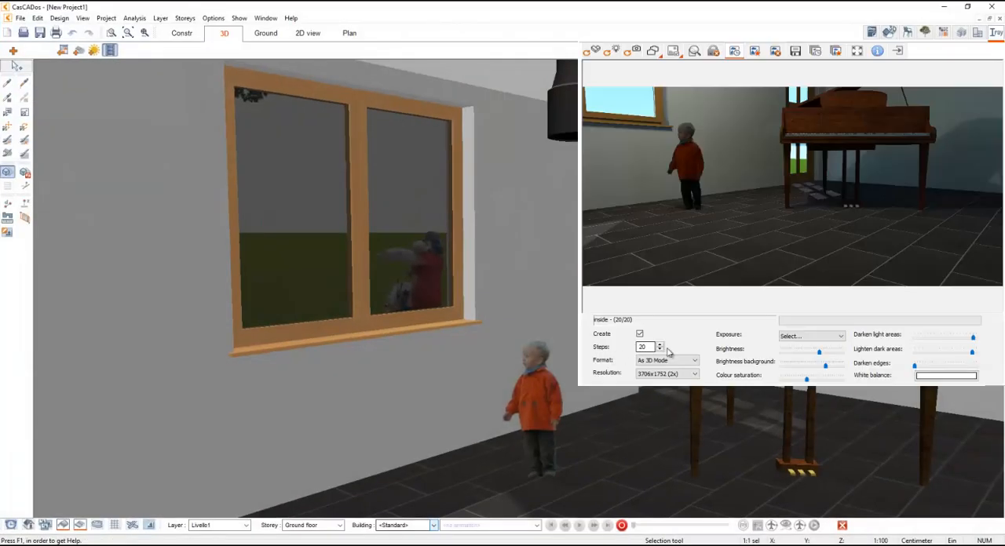
click(998, 35)
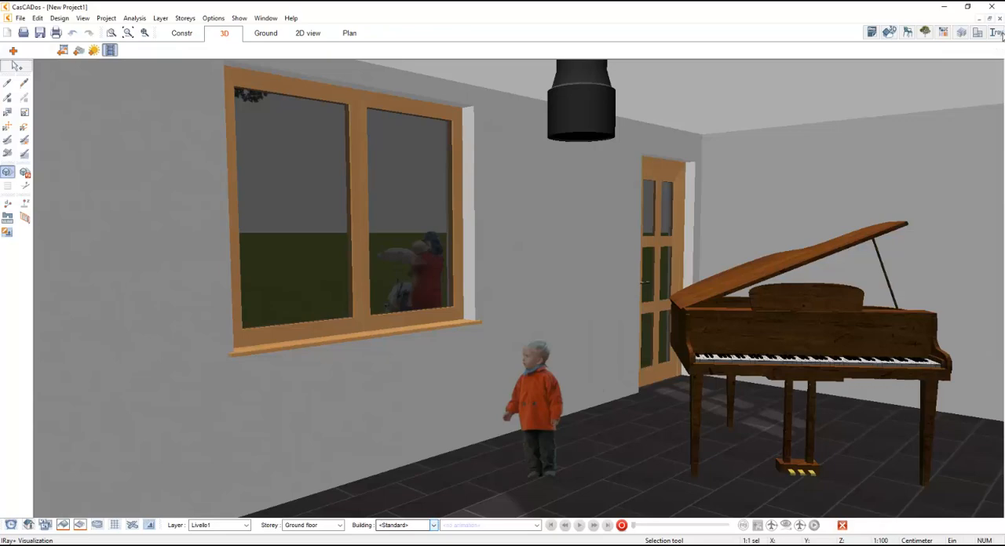
click(632, 545)
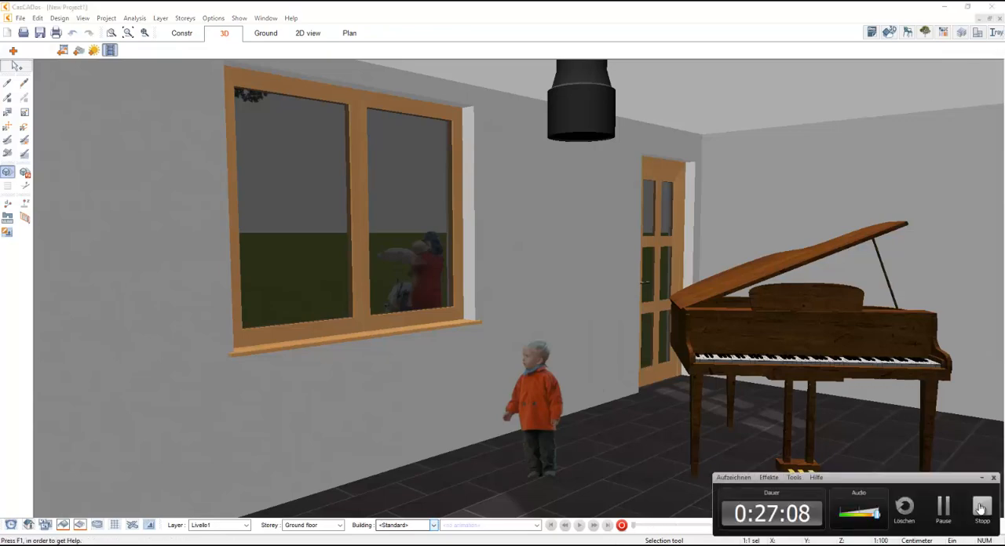